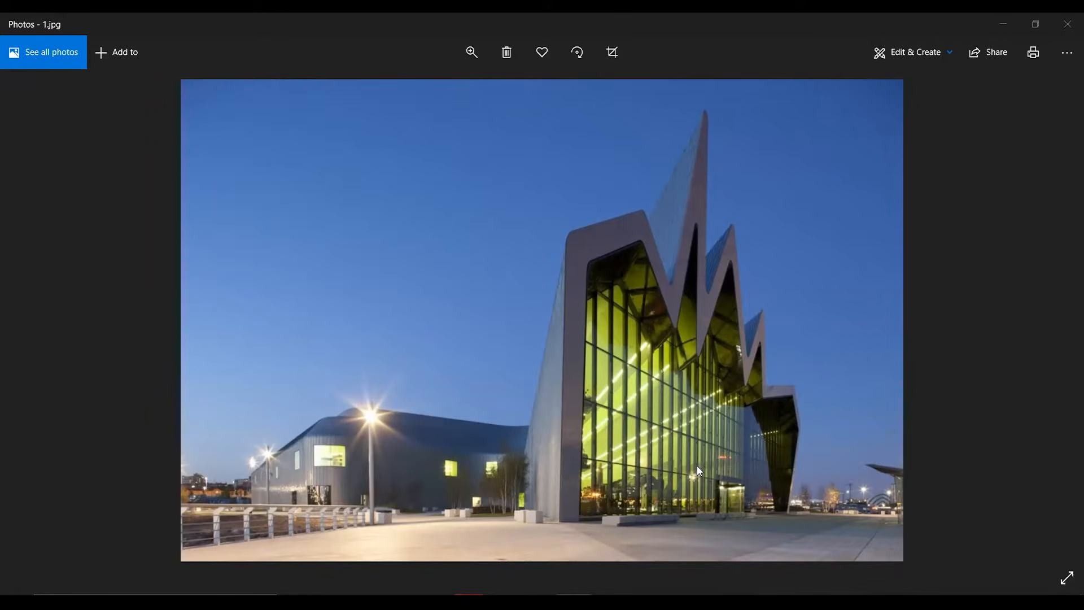
left_click(1046, 320)
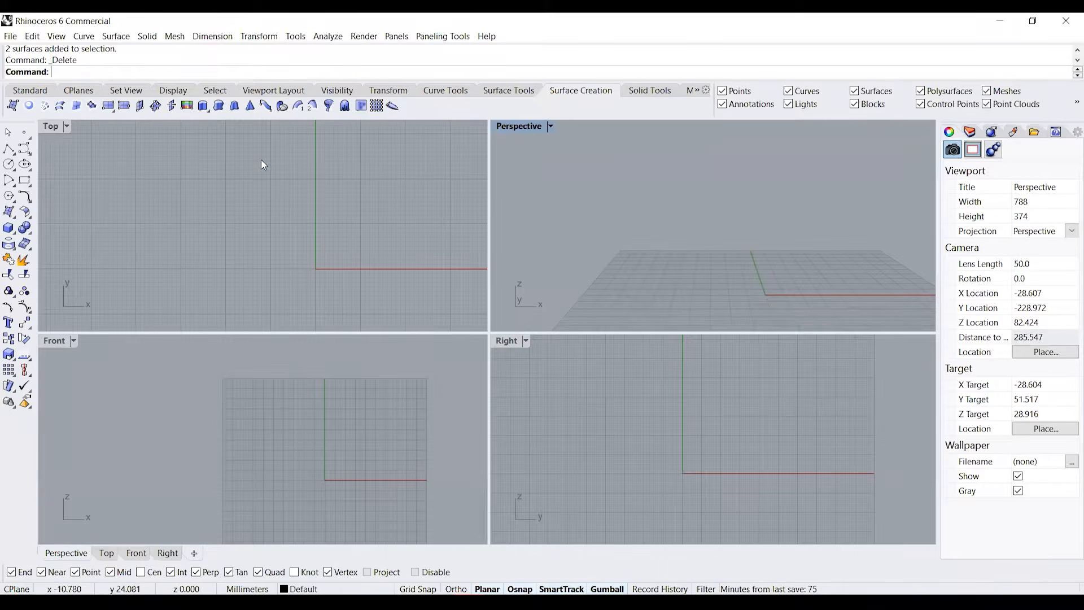
Place the "riverside museum elevation" bitmap as a picture in the Front view, starting at the origin with grid snap on
right_click_drag(353, 235, 277, 257)
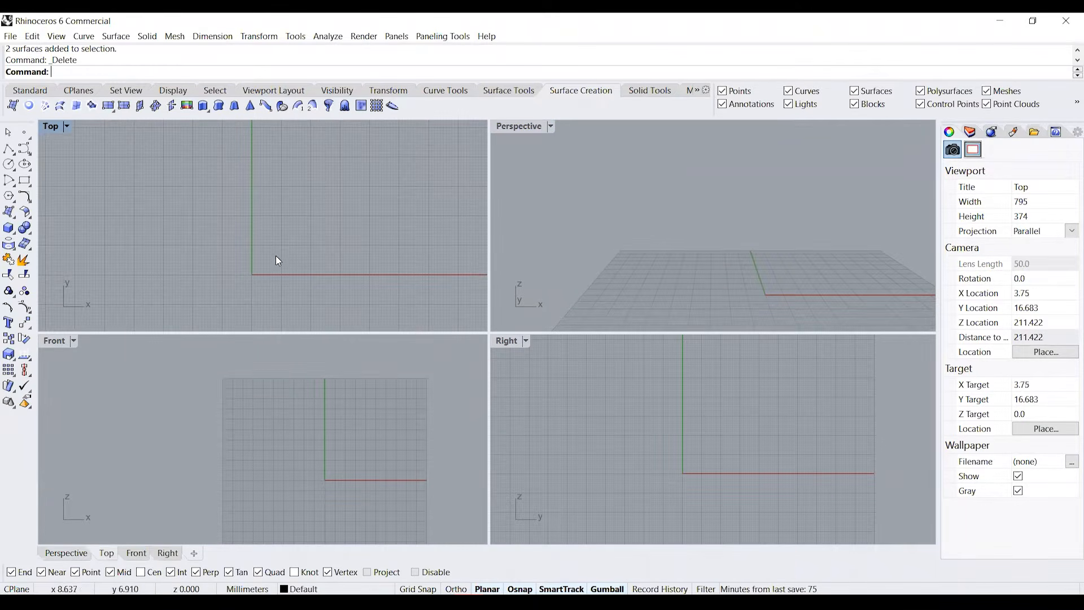
left_click(188, 109)
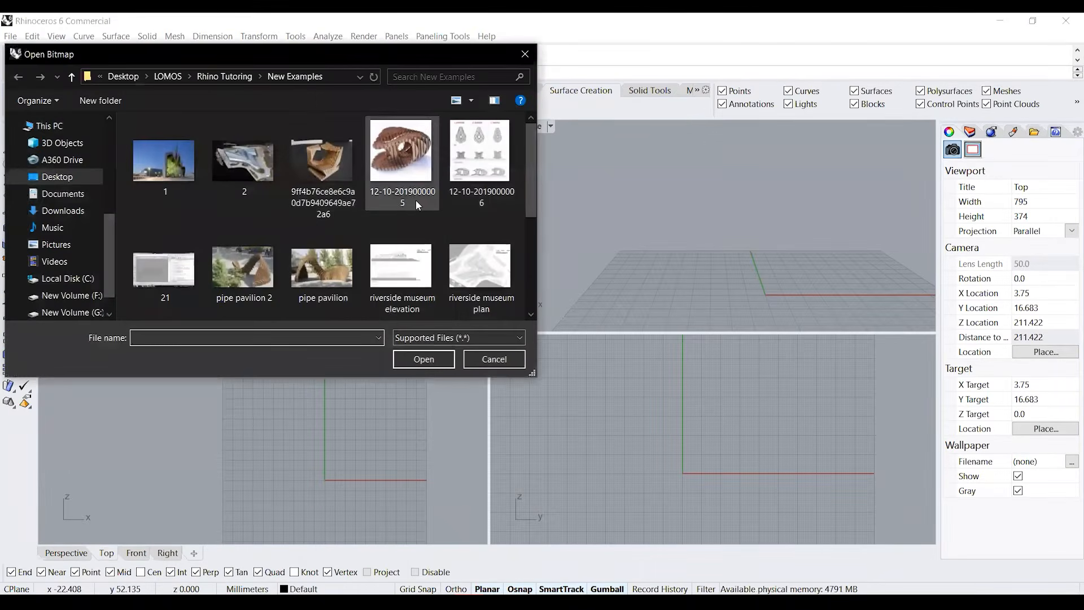
left_click(416, 278)
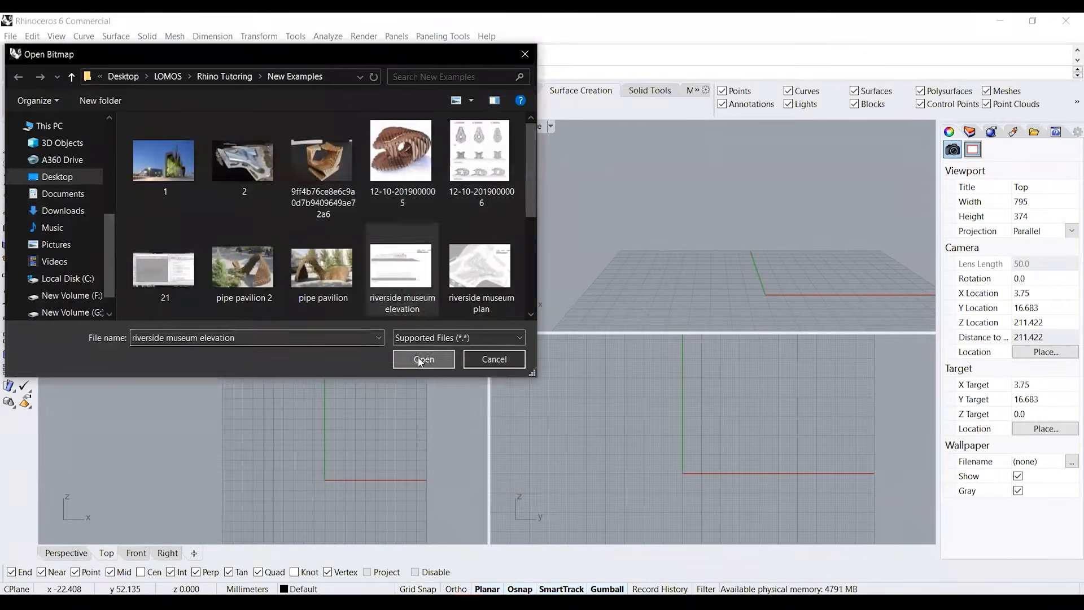
left_click(423, 359)
scroll(327, 471, "up", 3)
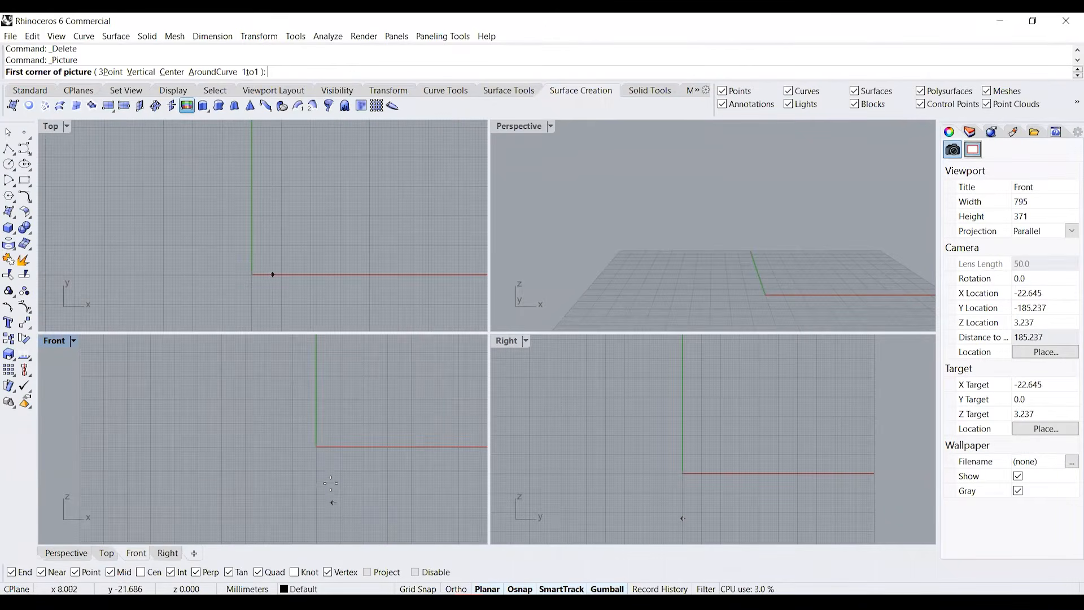
left_click(417, 588)
left_click(317, 446)
scroll(249, 508, "down", 3)
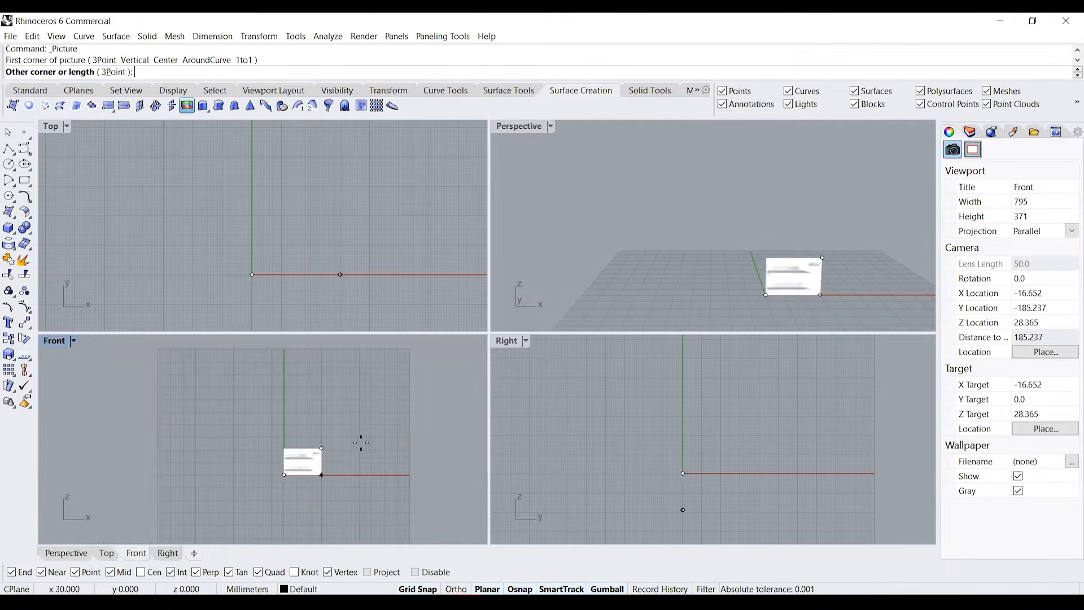
left_click(422, 369)
Scale the elevation picture from the start of its scale bar so the distance to the 50 mark becomes 50, with grid snap off
right_click_drag(323, 442, 263, 444)
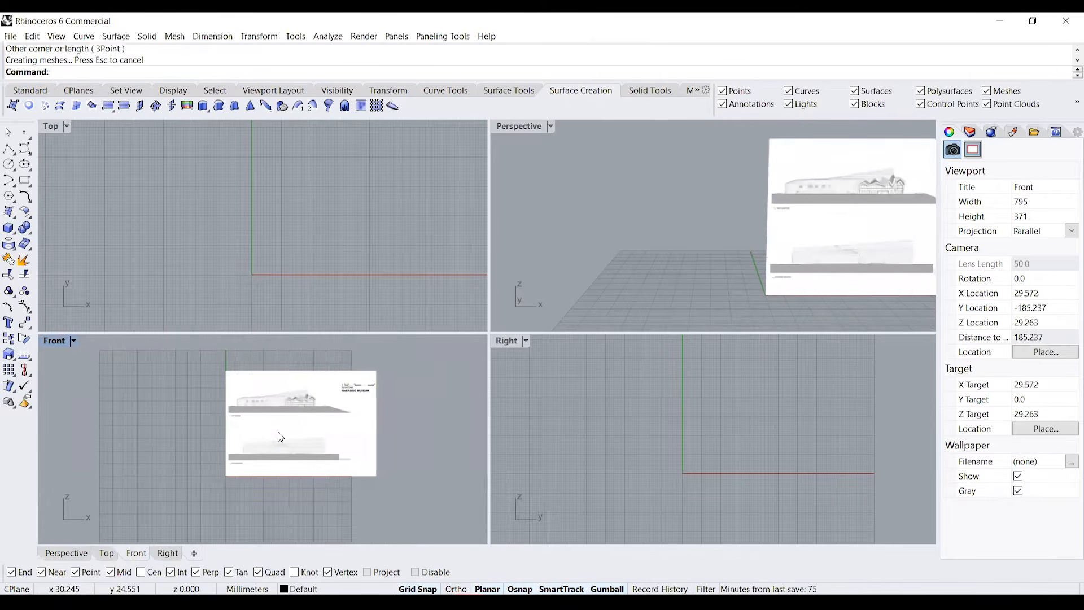
left_click(263, 443)
right_click_drag(342, 445, 315, 445)
type("scale")
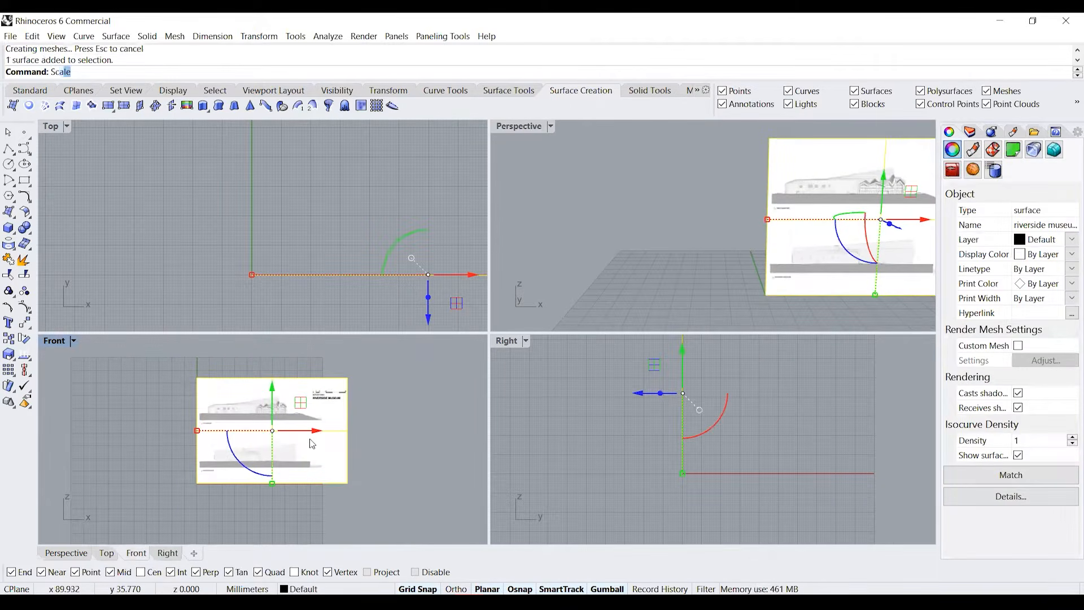
key("Return")
scroll(301, 419, "up", 10)
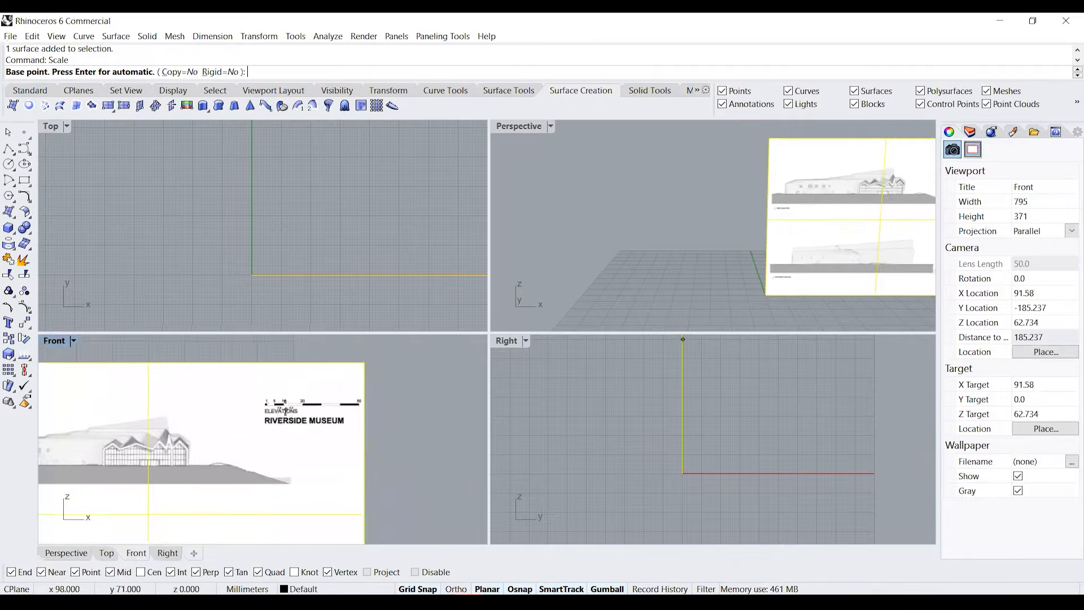
scroll(227, 404, "up", 4)
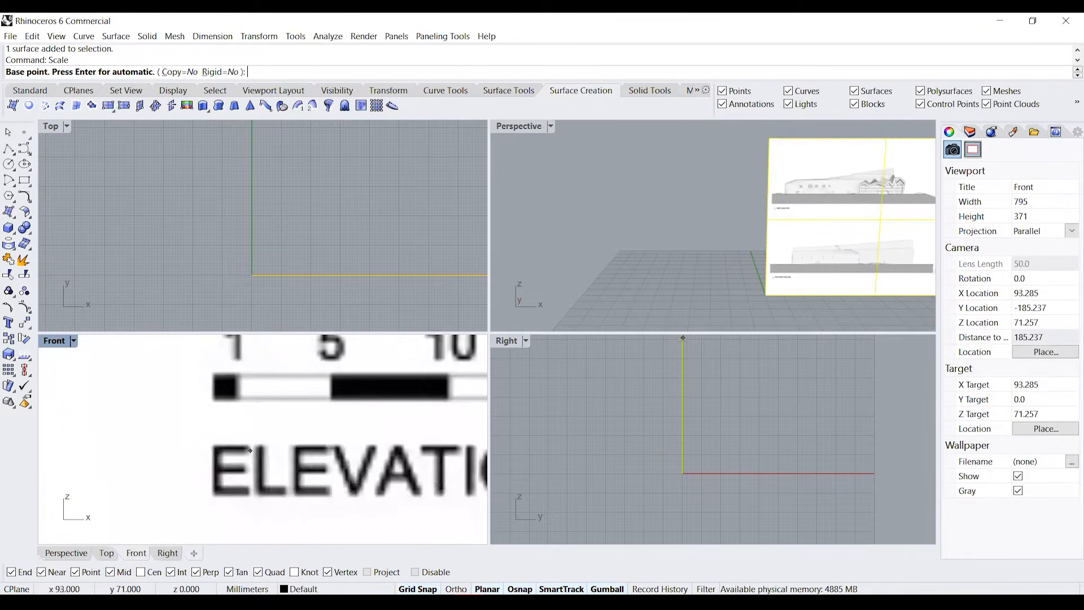
left_click(431, 588)
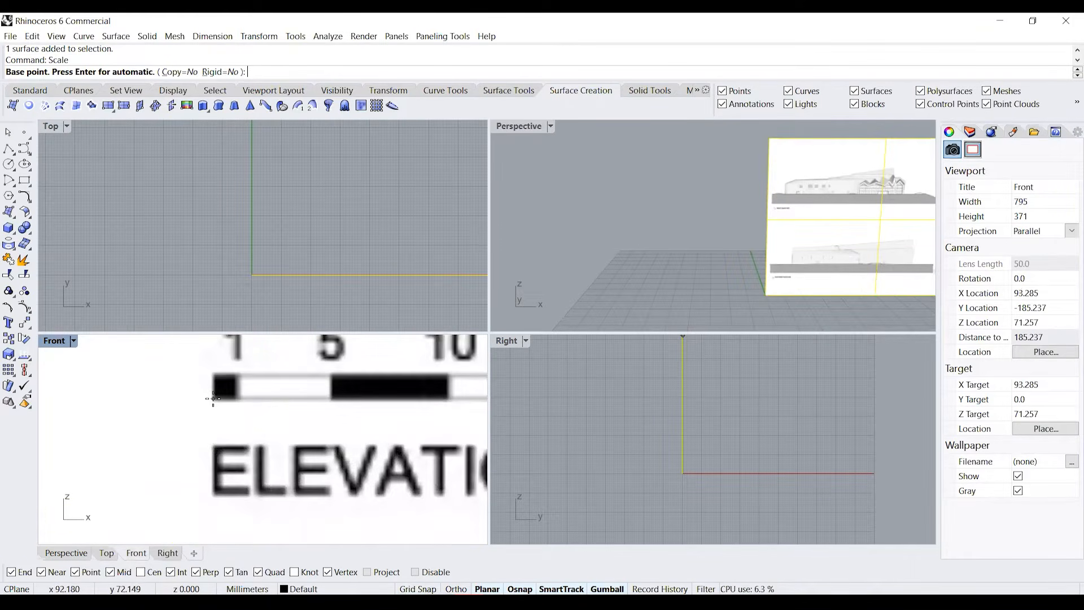
left_click(212, 397)
scroll(172, 415, "down", 8)
scroll(408, 407, "up", 5)
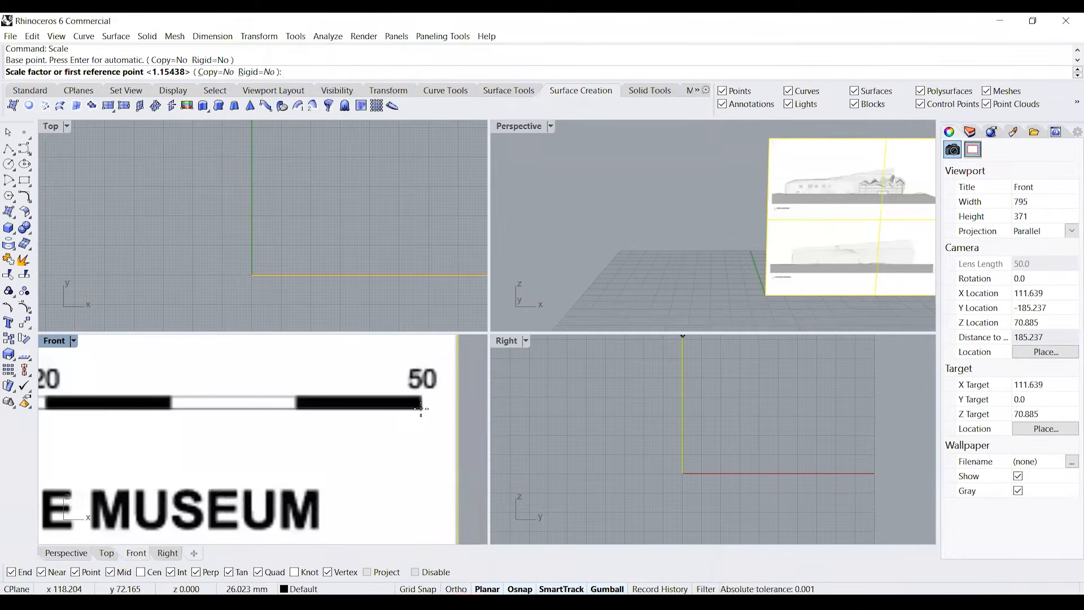
left_click(420, 407)
type("50")
key("Return")
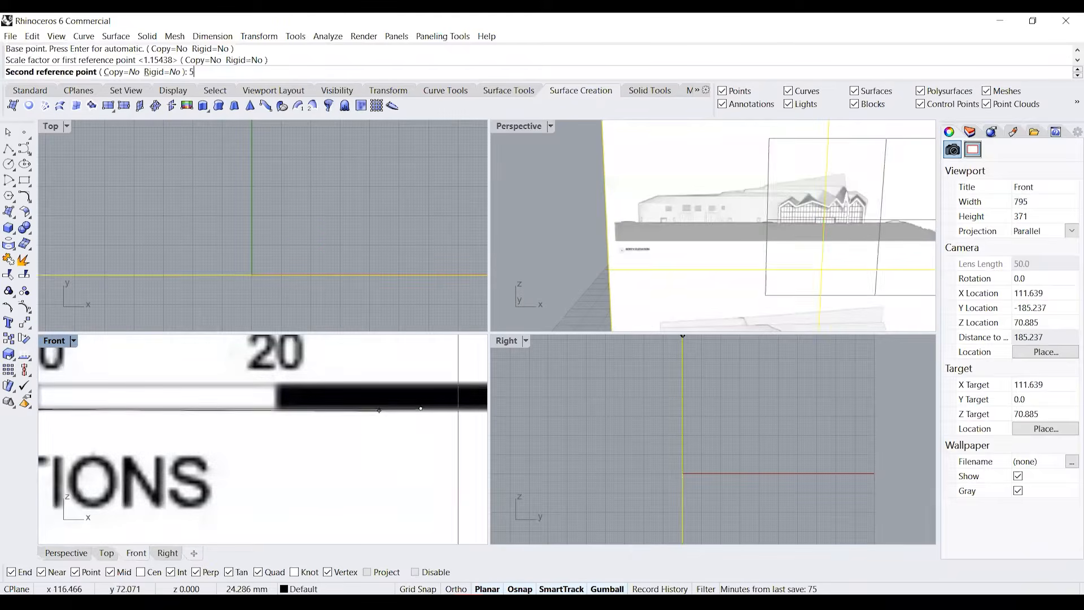
scroll(381, 415, "down", 6)
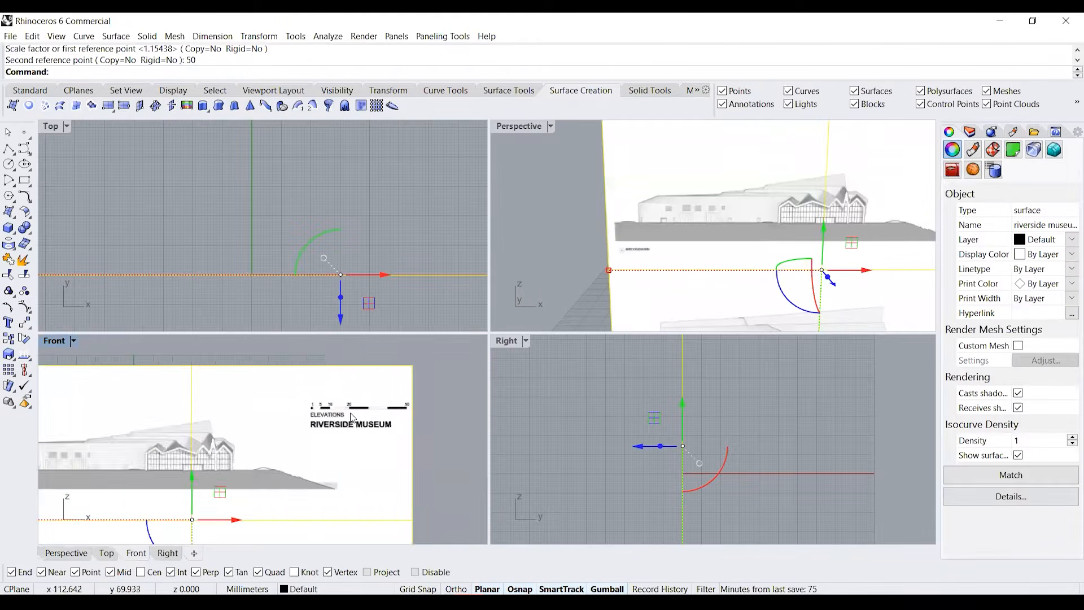
Move the elevation picture from the lower-left corner of the glazed facade's white frame to 0,0,0
right_click_drag(337, 514, 337, 472)
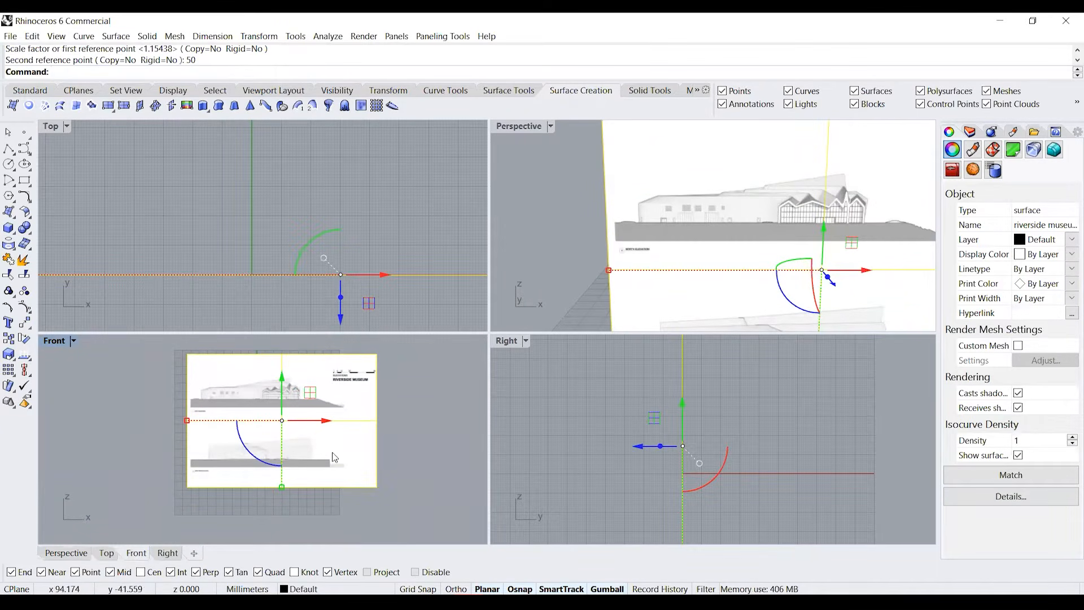
scroll(264, 398, "up", 6)
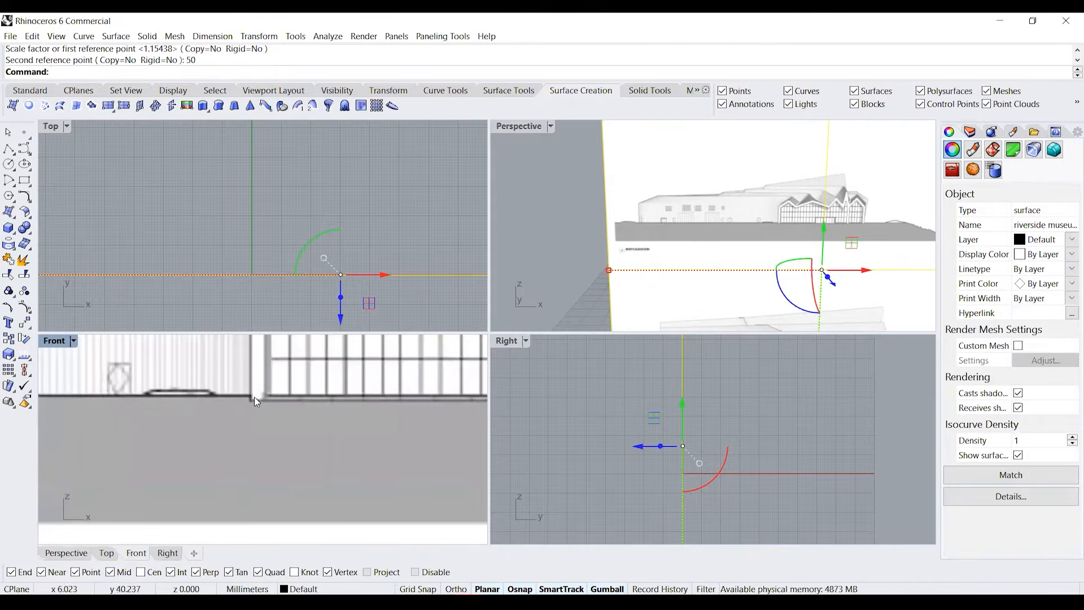
scroll(221, 426, "down", 3)
type("M")
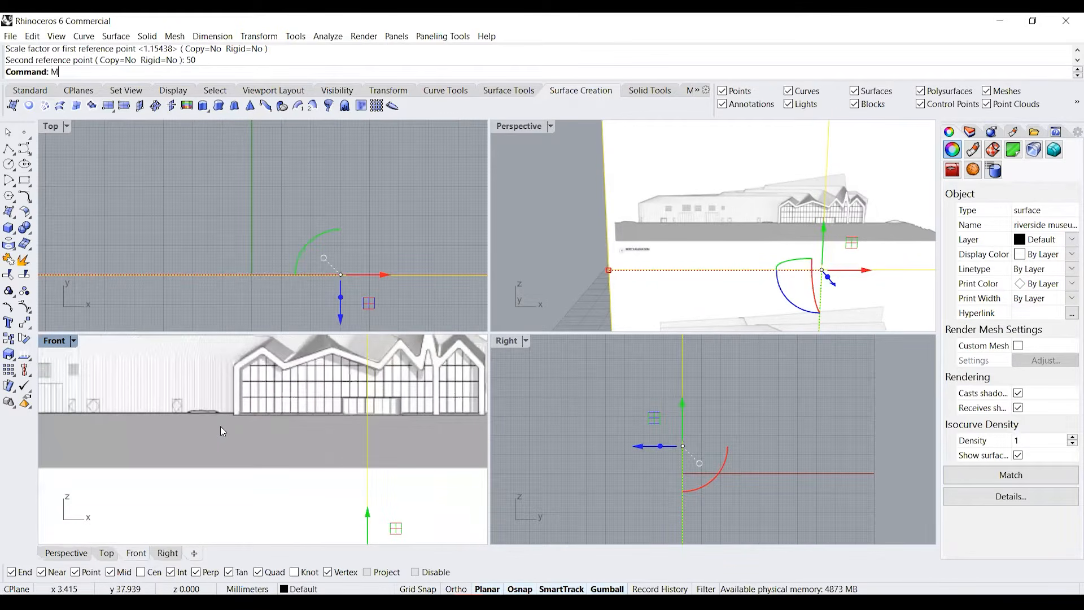
key("Return")
scroll(258, 418, "up", 4)
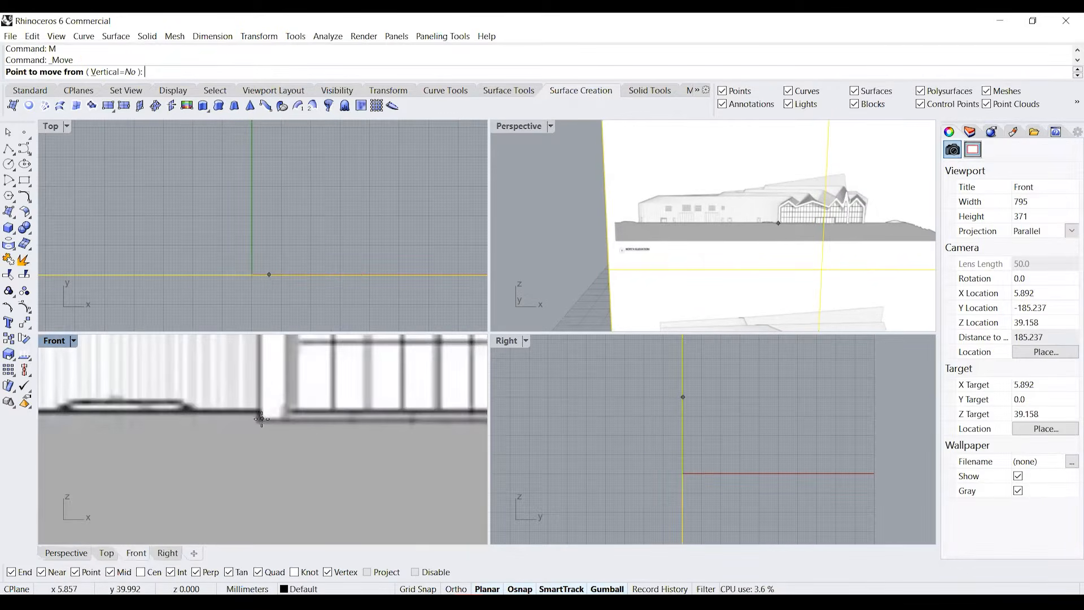
left_click(260, 420)
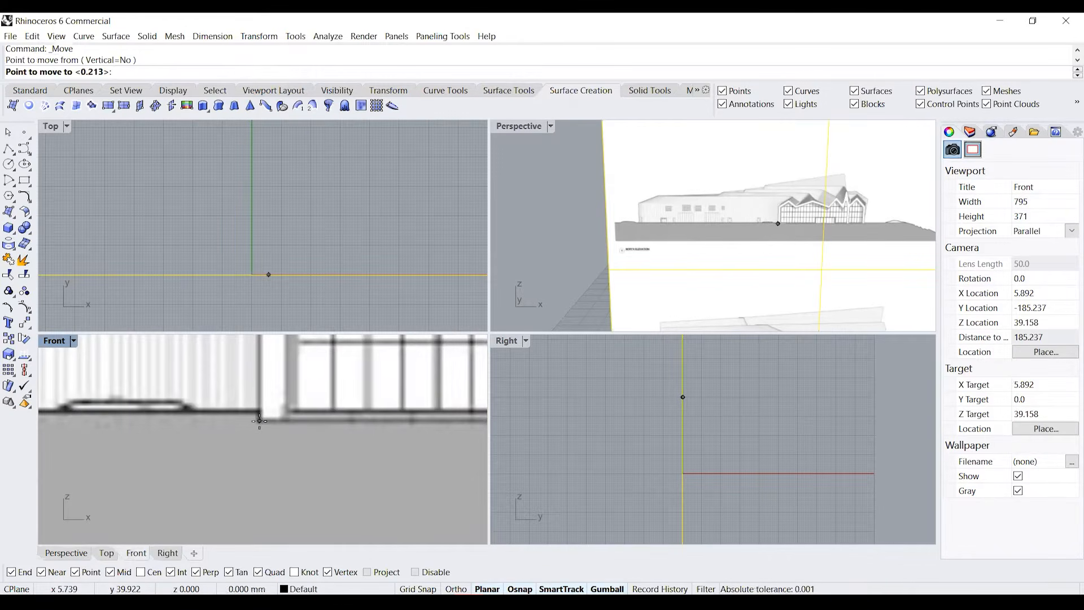
scroll(259, 421, "down", 6)
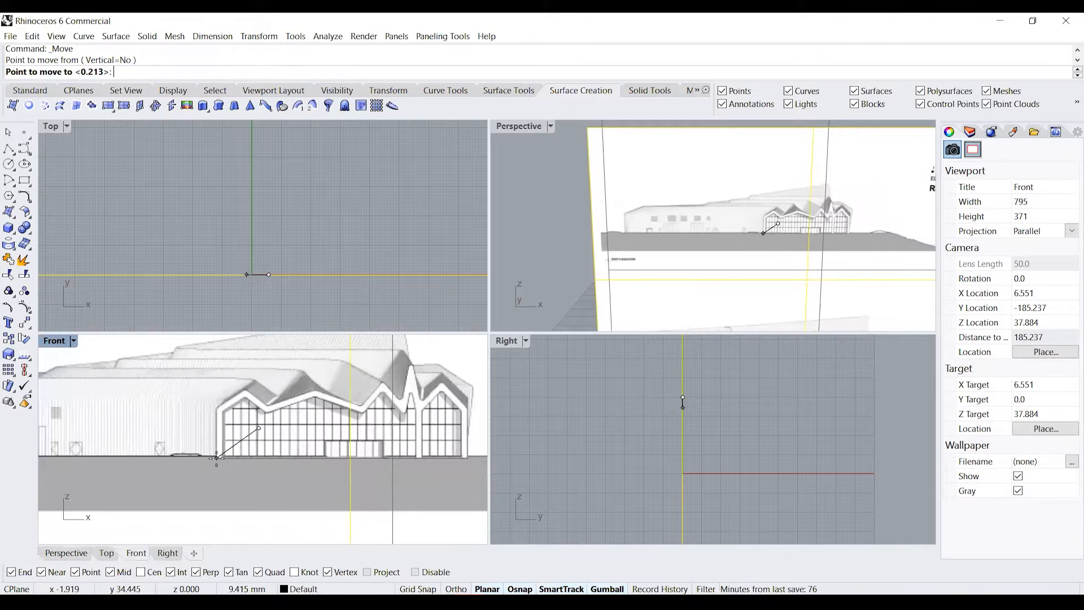
type("0,0,0")
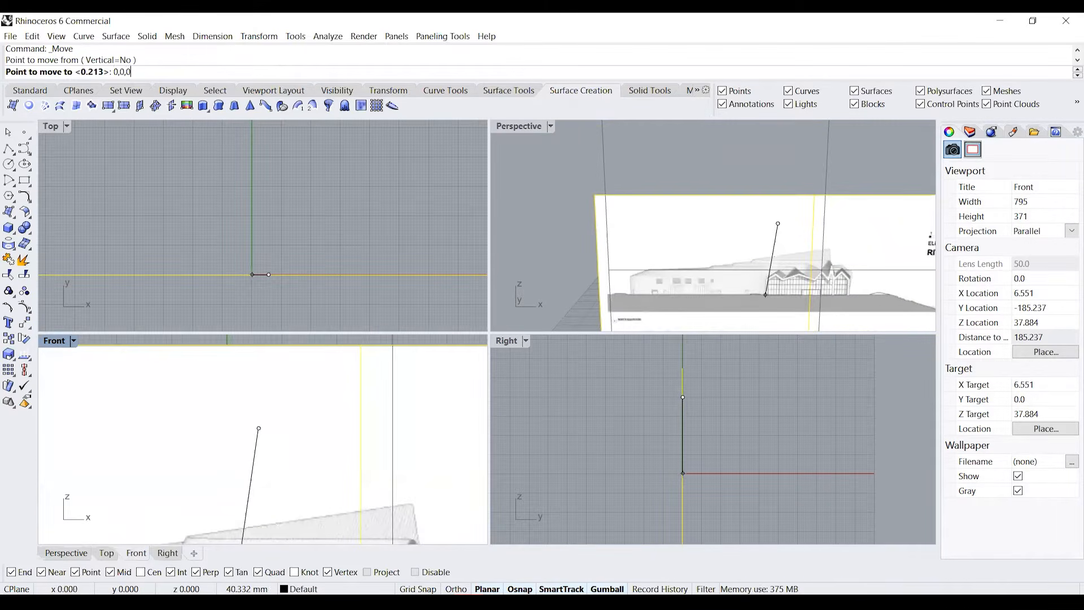
key("Return")
scroll(307, 420, "down", 5)
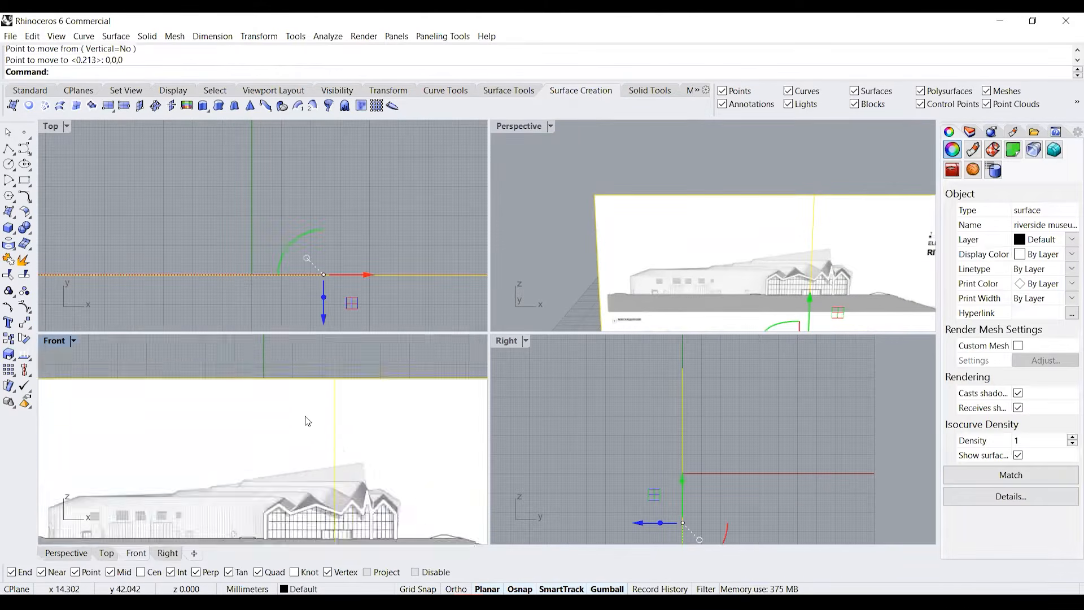
key("Escape")
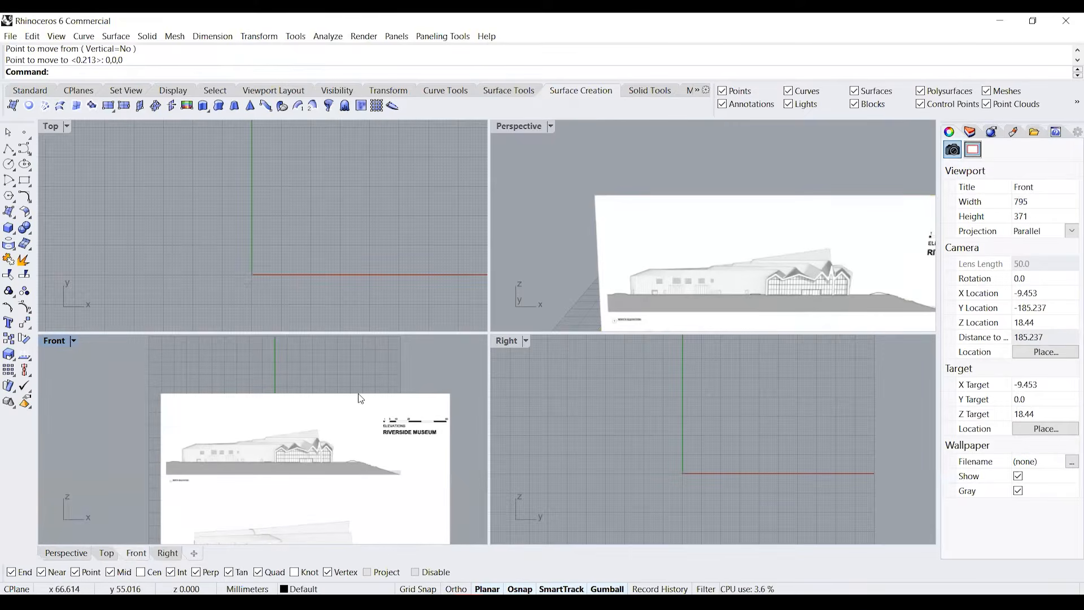
Start a polyline at the frame's lower-left corner and trace the outer edge up the left side, over the first peak to the first valley
scroll(292, 464, "up", 5)
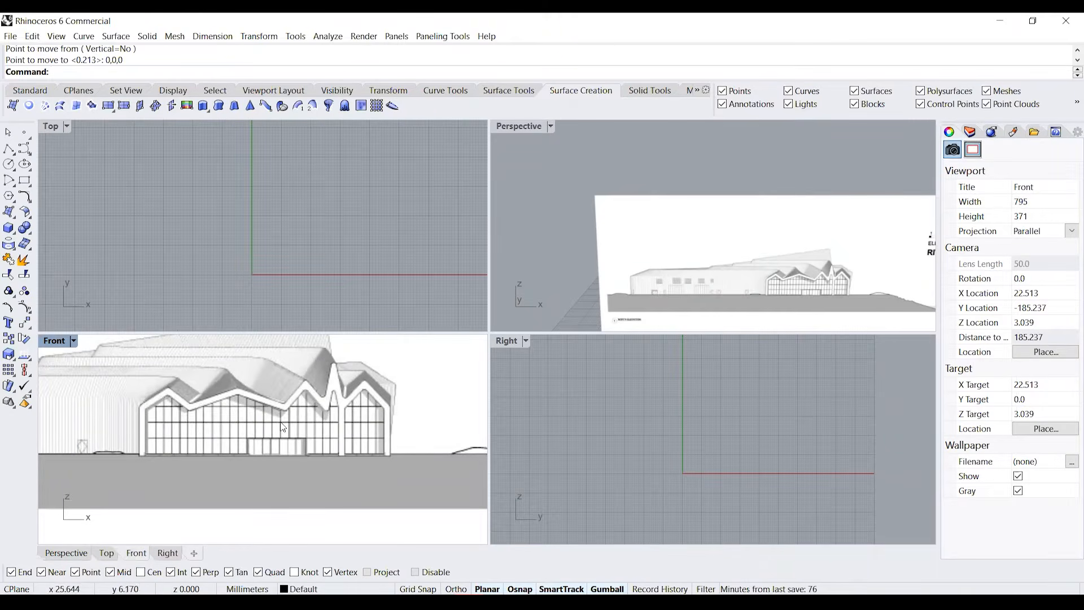
left_click(10, 152)
scroll(160, 456, "up", 15)
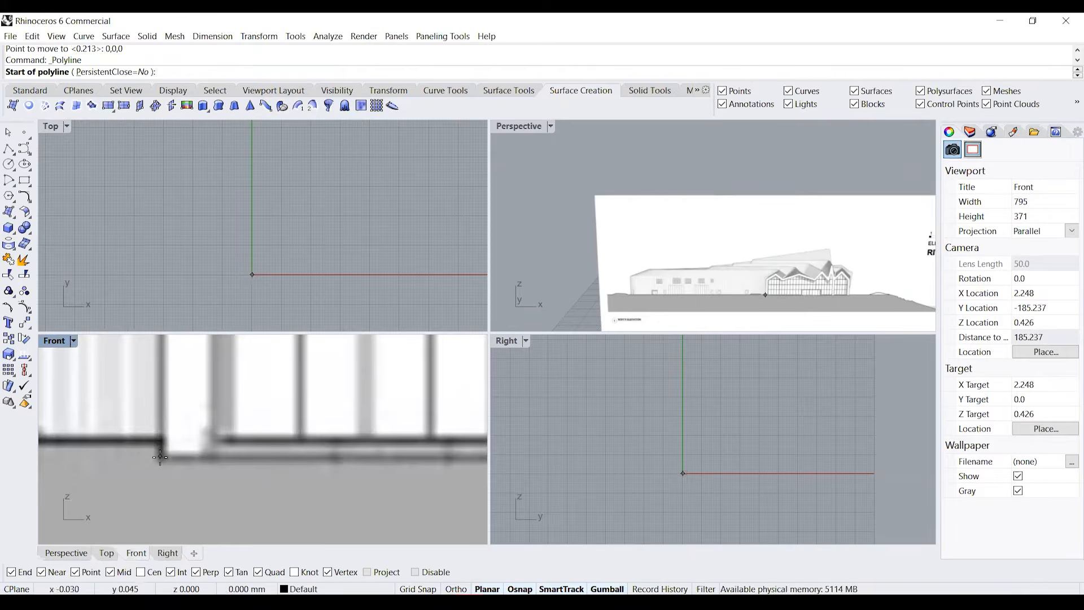
left_click(160, 456)
scroll(160, 457, "down", 5)
key("ctrl+m")
scroll(226, 305, "up", 10)
left_click(219, 281)
left_click(429, 142)
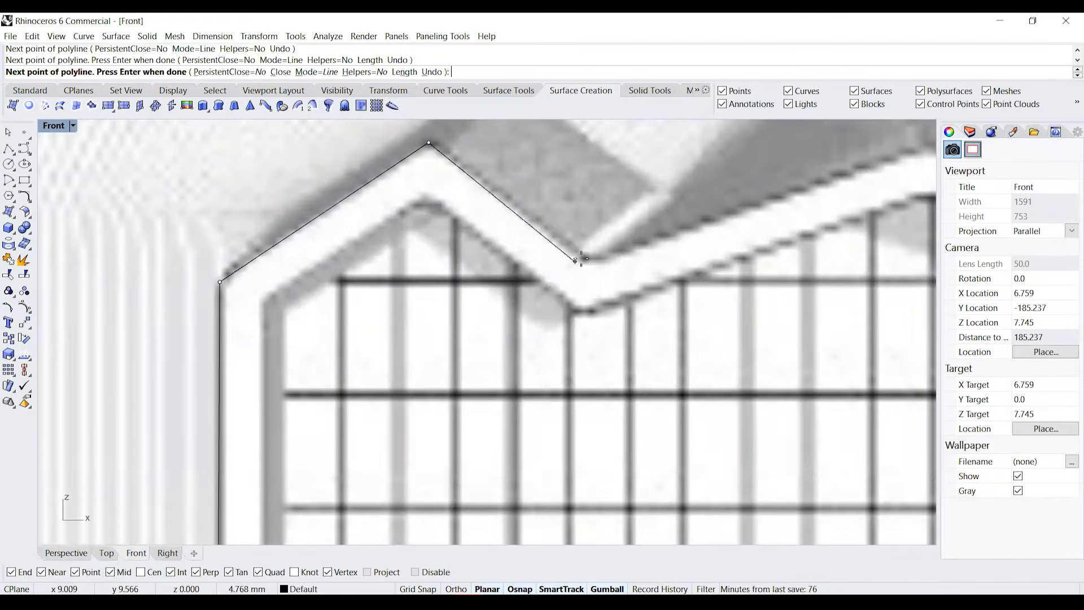
left_click(582, 259)
Continue the polyline along the frame's outer zigzag edge, over the middle peaks and the tall spire to the last peak
right_click_drag(649, 240, 355, 331)
left_click(631, 236)
right_click_drag(756, 279, 415, 236)
left_click(623, 310)
left_click(779, 137)
right_click_drag(750, 184, 521, 212)
left_click(682, 307)
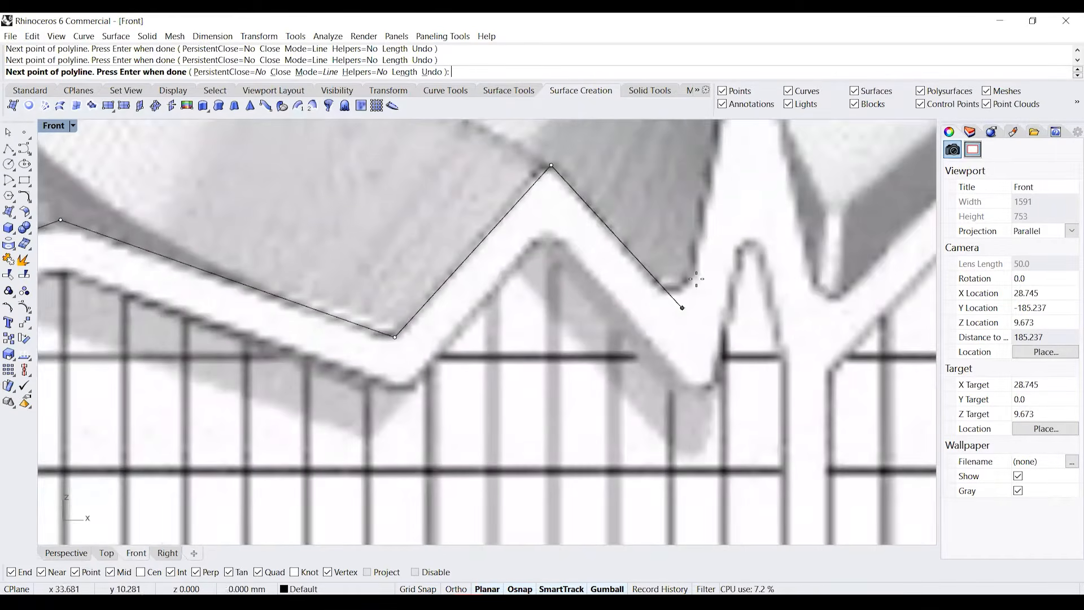
right_click_drag(696, 279, 596, 438)
left_click(651, 153)
left_click(719, 470)
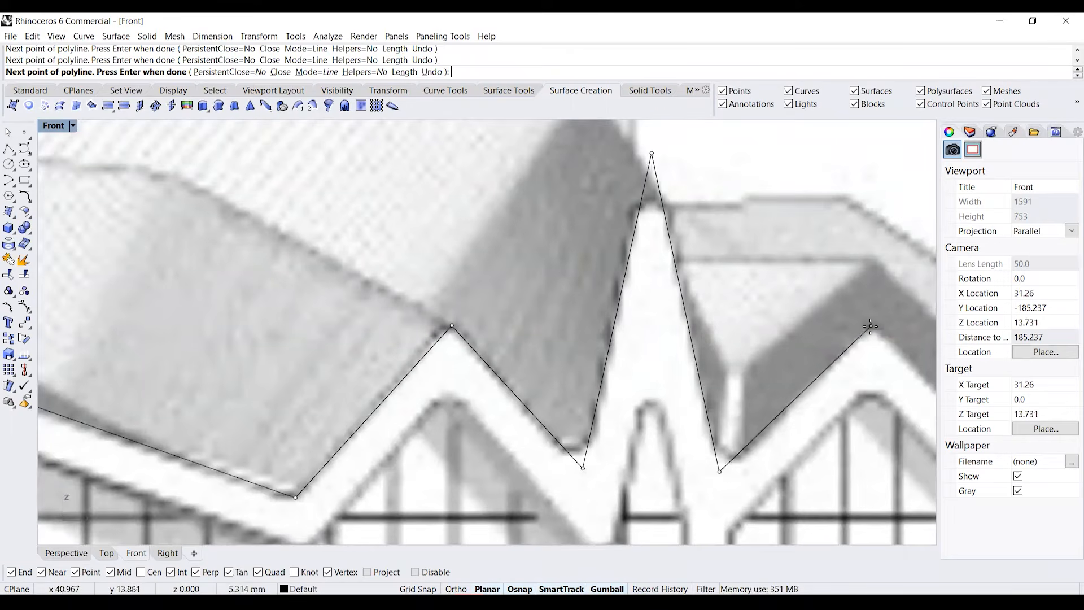
left_click(870, 326)
Trace the outline down the frame's right outer edge to the ground and, with ortho on, across the foot of the right leg
scroll(790, 322, "down", 8)
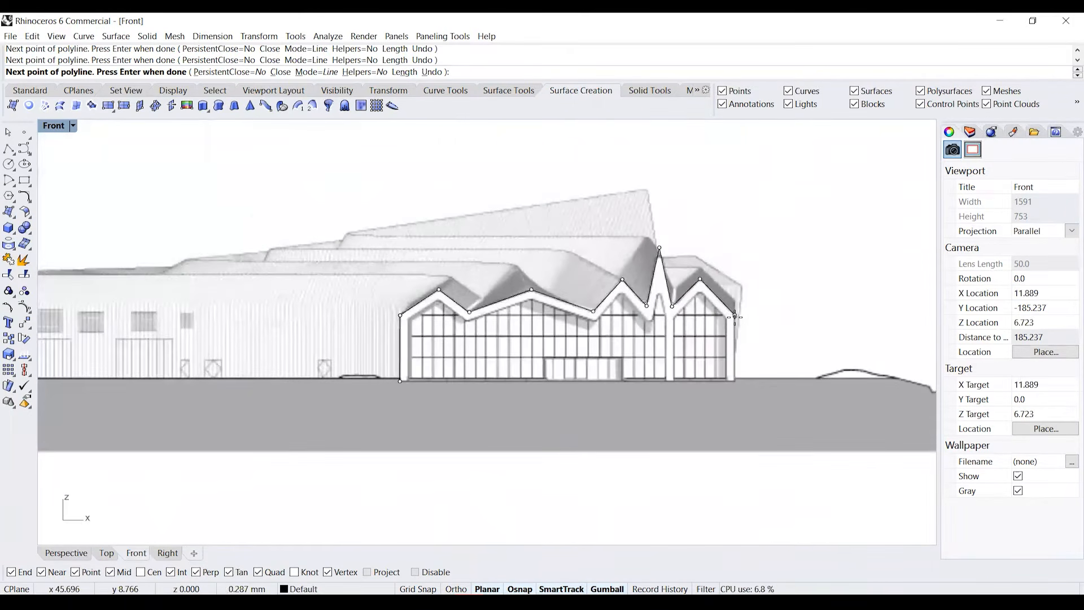
scroll(734, 317, "up", 2)
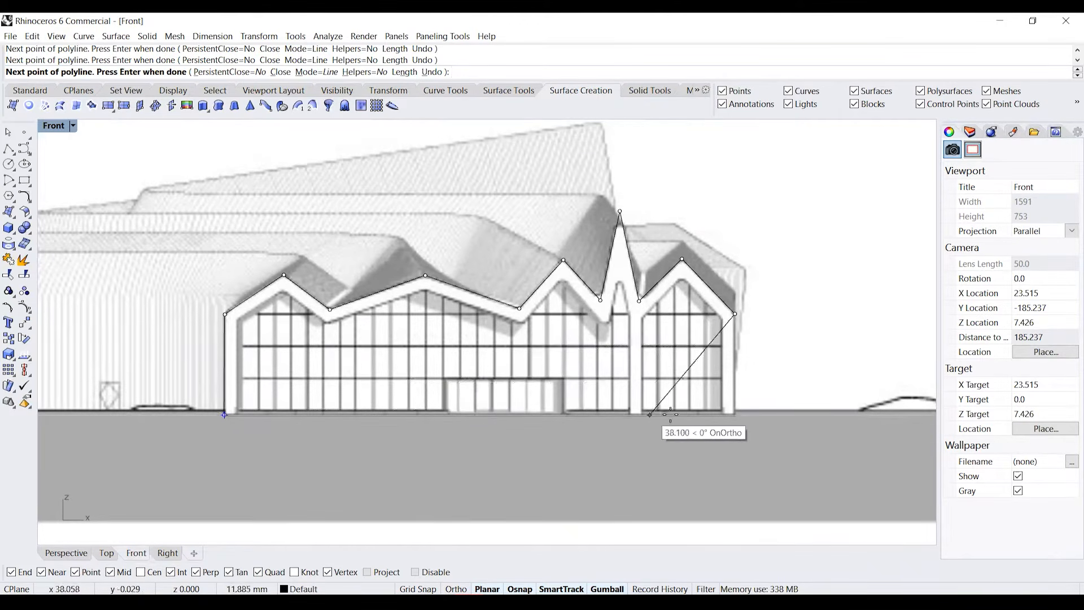
left_click(735, 415)
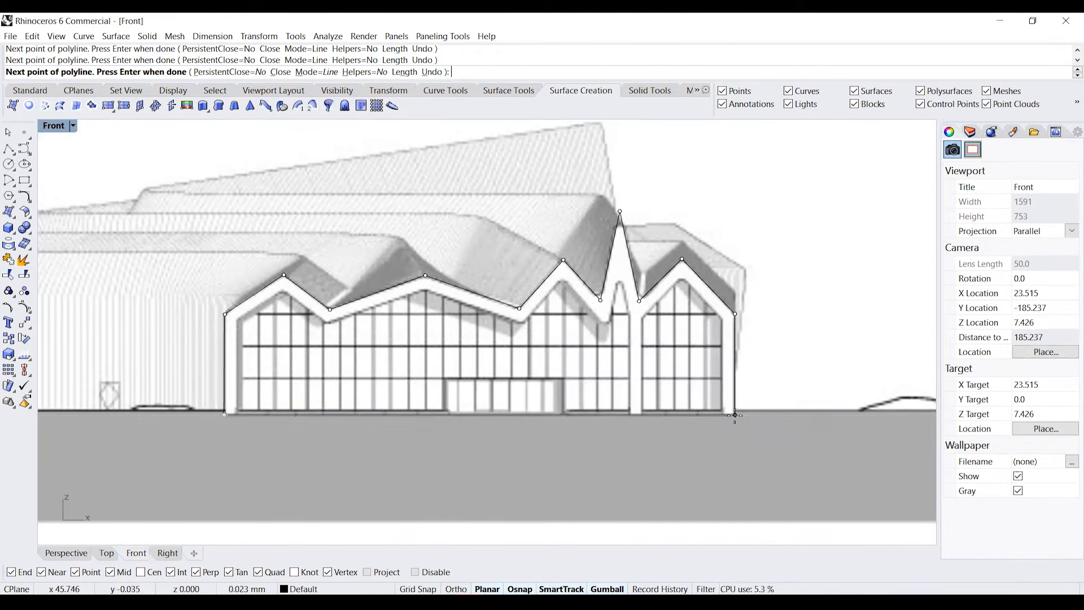
scroll(735, 414, "up", 5)
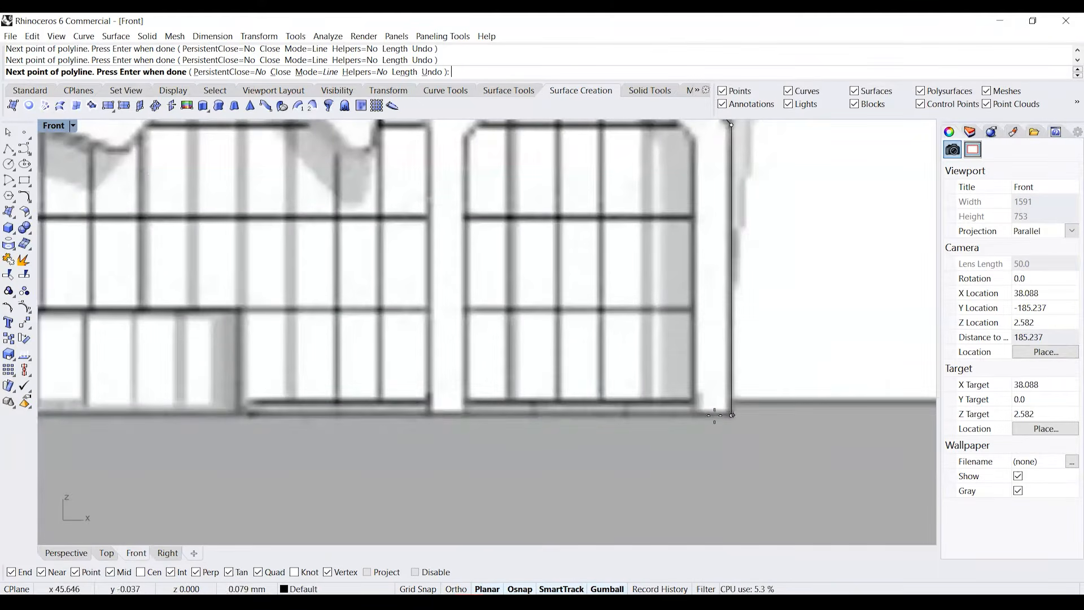
key("F8")
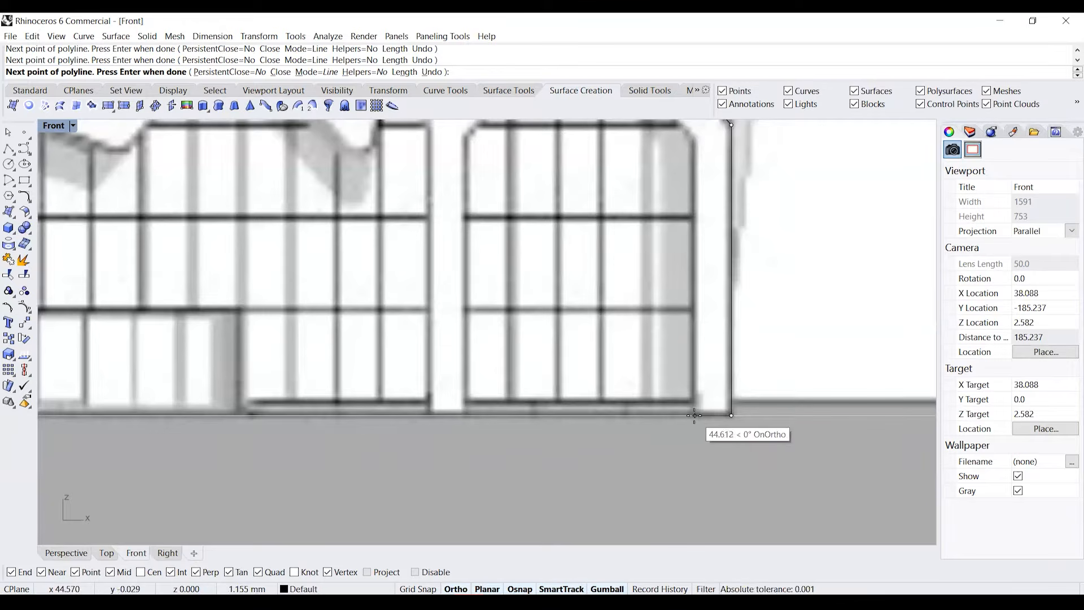
left_click(694, 415)
Trace the inner edge of the right glazed bay up and over its peak, down to the ground and across the central pier's foot
key("F8")
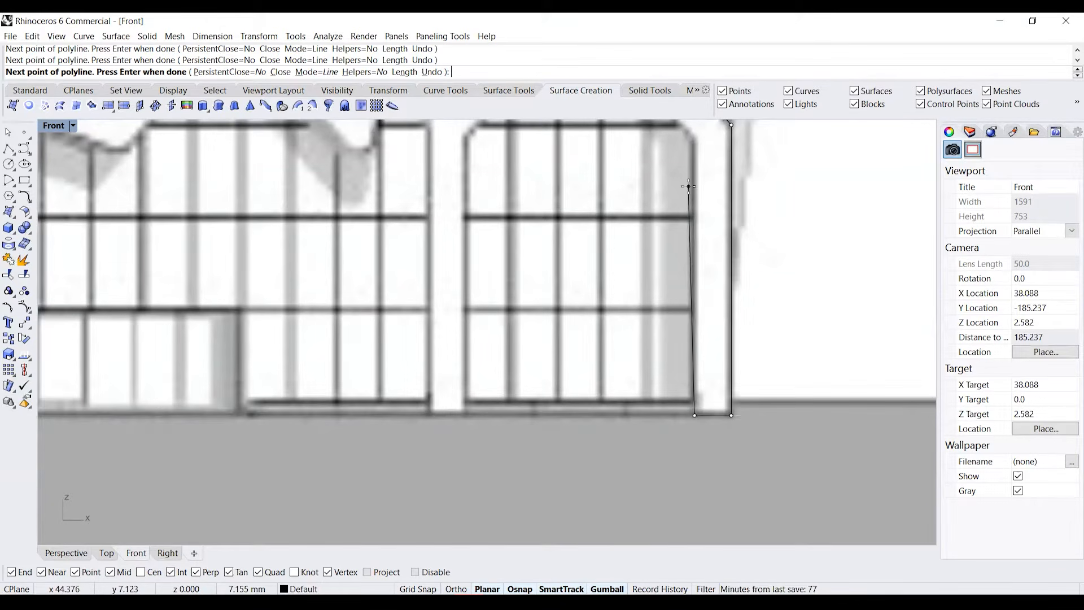
right_click_drag(697, 194, 691, 317)
key("F8")
left_click(688, 262)
key("F8")
left_click(572, 140)
key("F8")
left_click(460, 538)
left_click(424, 538)
With ortho off, trace the inner zigzag edge from the central pier's top over the spire and middle peaks to the first peak
key("F8")
left_click(425, 250)
left_click(398, 129)
left_click(232, 138)
left_click(114, 281)
right_click_drag(114, 281, 542, 352)
left_click(263, 244)
right_click_drag(264, 243, 582, 180)
left_click(304, 284)
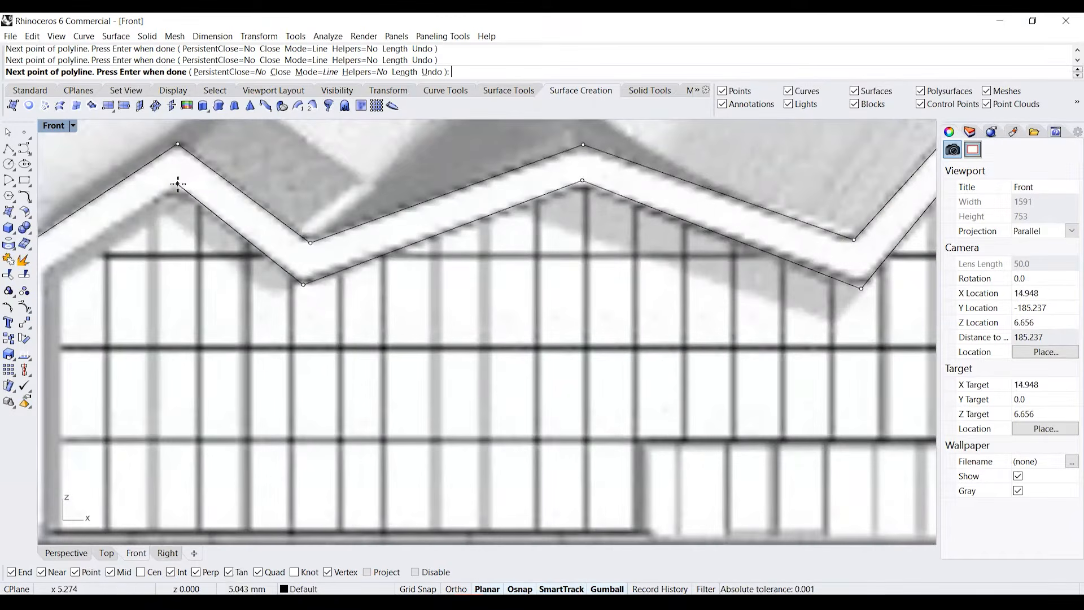
left_click(177, 181)
Trace the inner edge down the left leg, close the outline at its starting corner, and check that it selects as a curve
right_click_drag(67, 262, 228, 229)
left_click(201, 240)
left_click(201, 509, "shift")
left_click(169, 510)
scroll(252, 350, "down", 6)
scroll(249, 349, "down", 5)
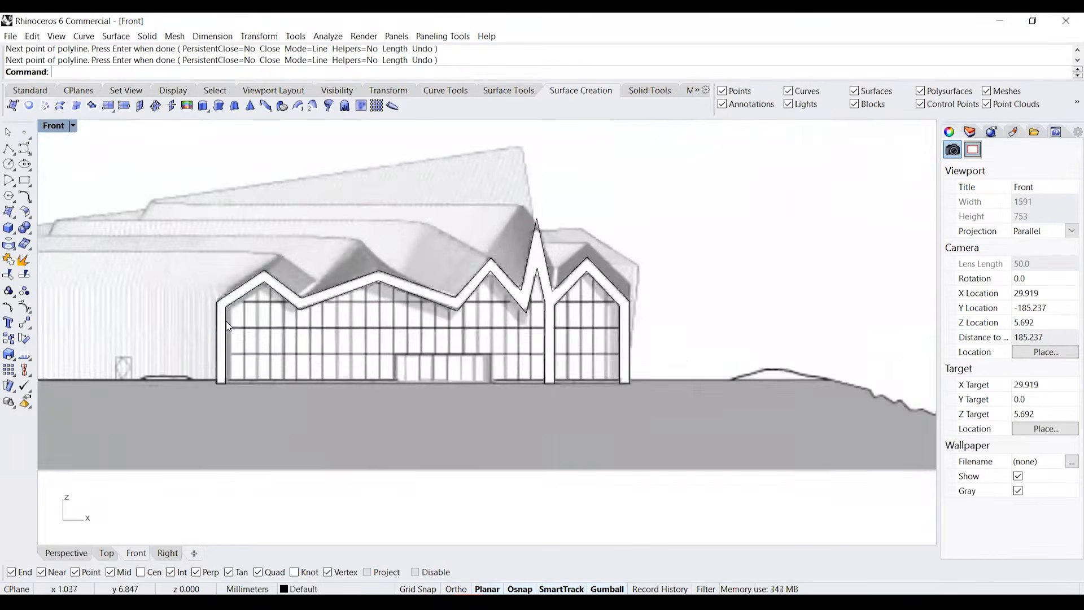
left_click(468, 307)
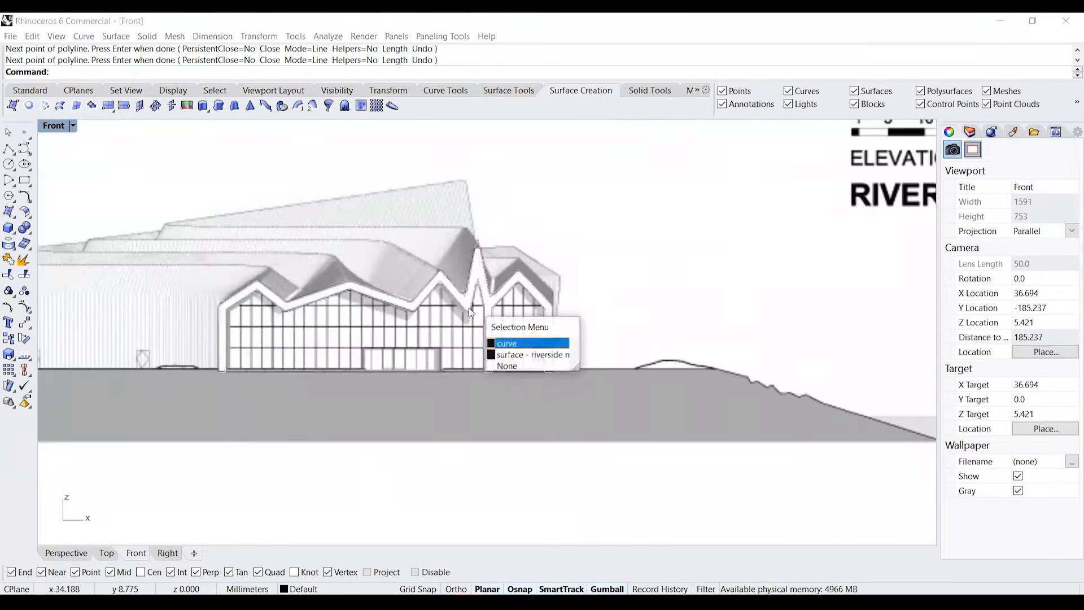
left_click(514, 342)
key("Escape")
Try a fillet with a 0.25 radius on the spire's outer tip
scroll(222, 313, "up", 6)
right_click_drag(649, 343, 360, 348)
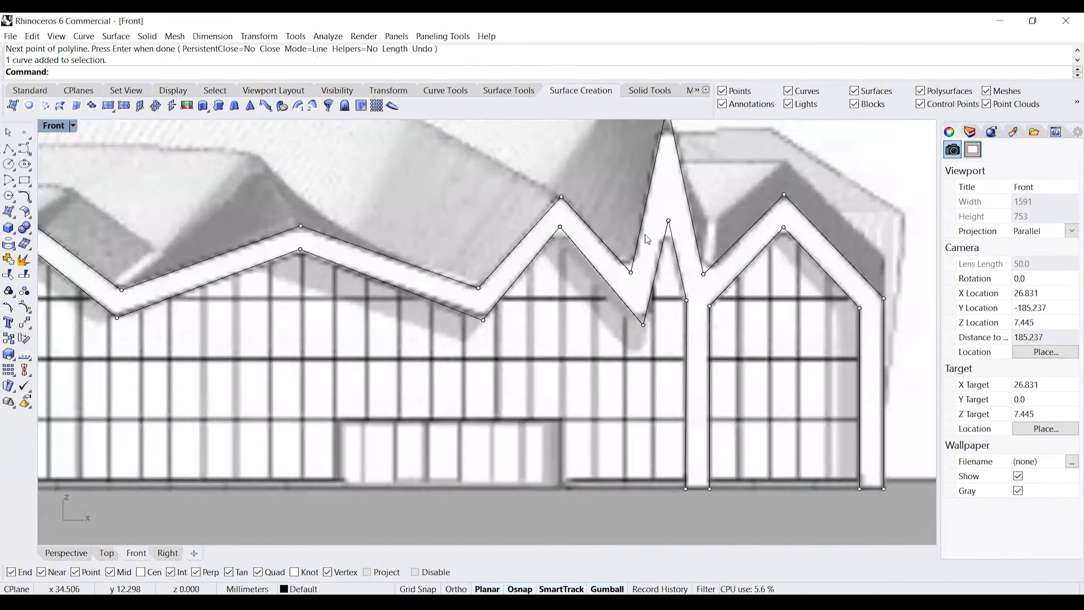
right_click_drag(642, 318, 578, 326)
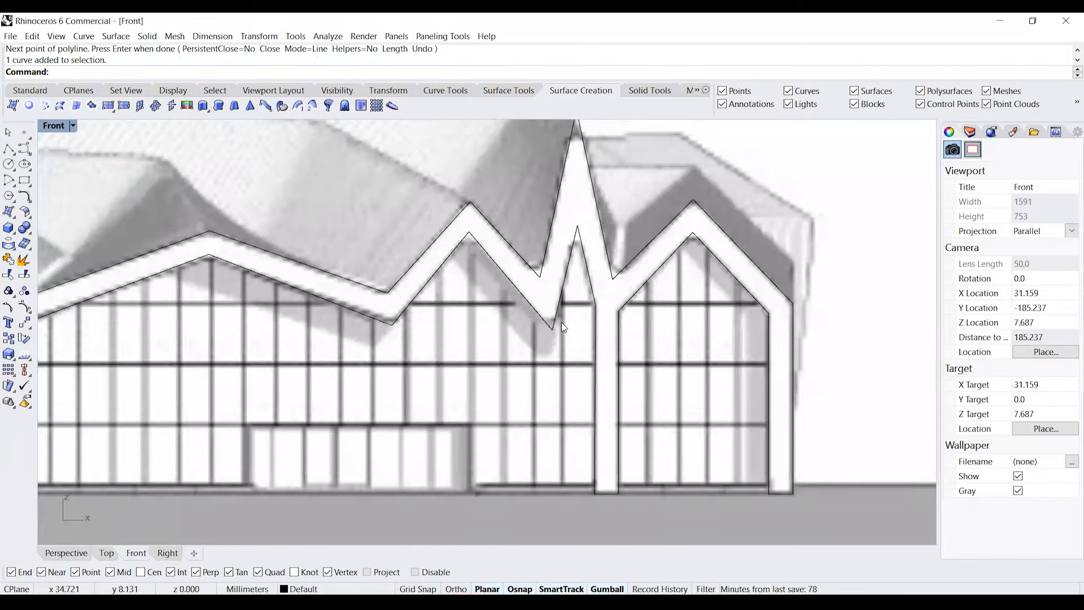
type("Fillet")
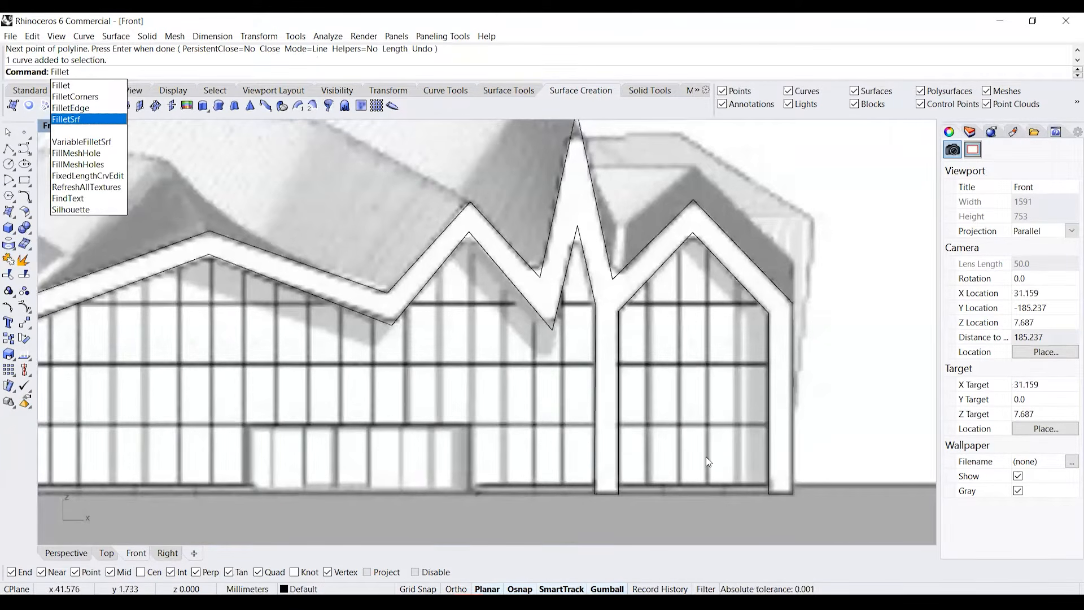
left_click(74, 85)
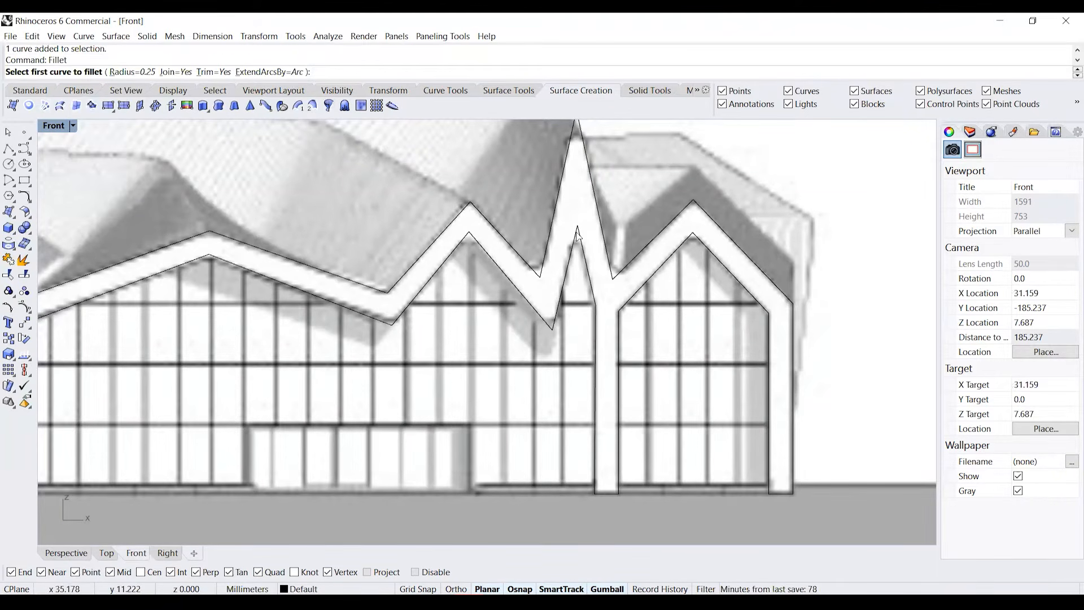
right_click_drag(561, 274, 559, 352)
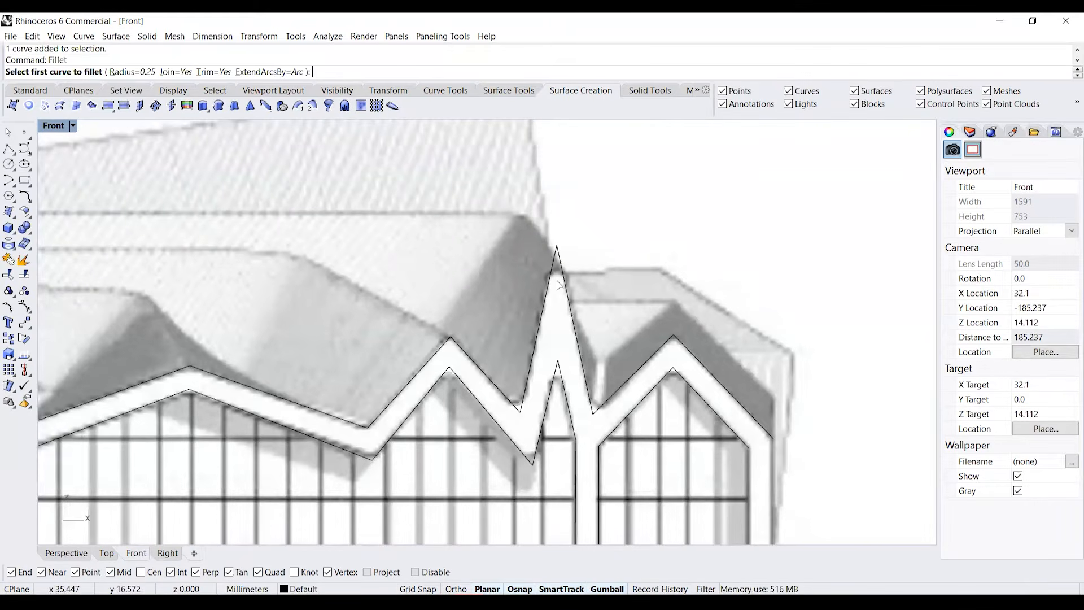
left_click(551, 283)
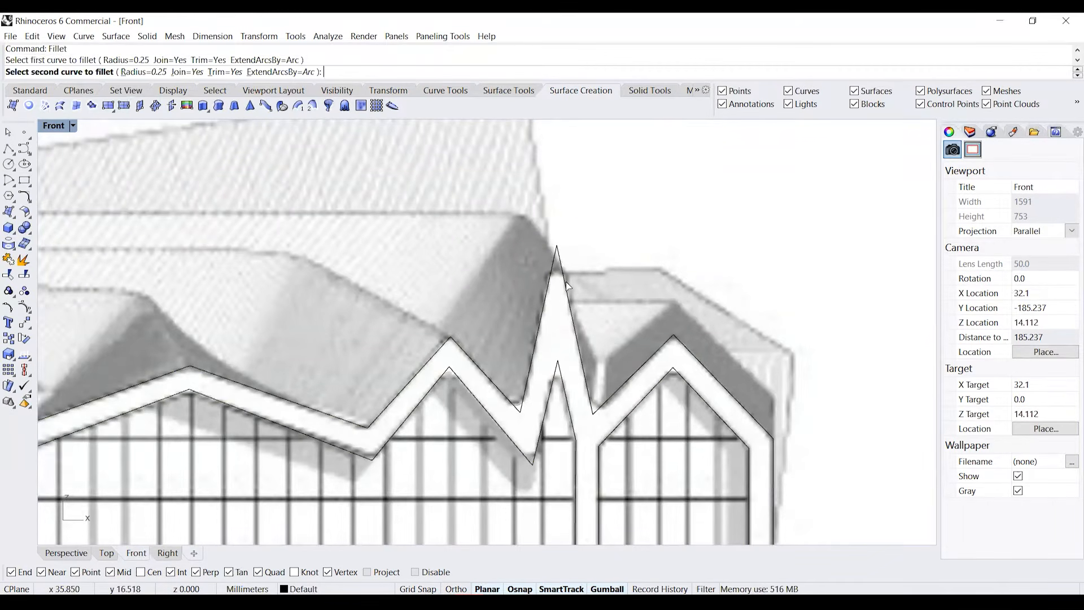
left_click(565, 281)
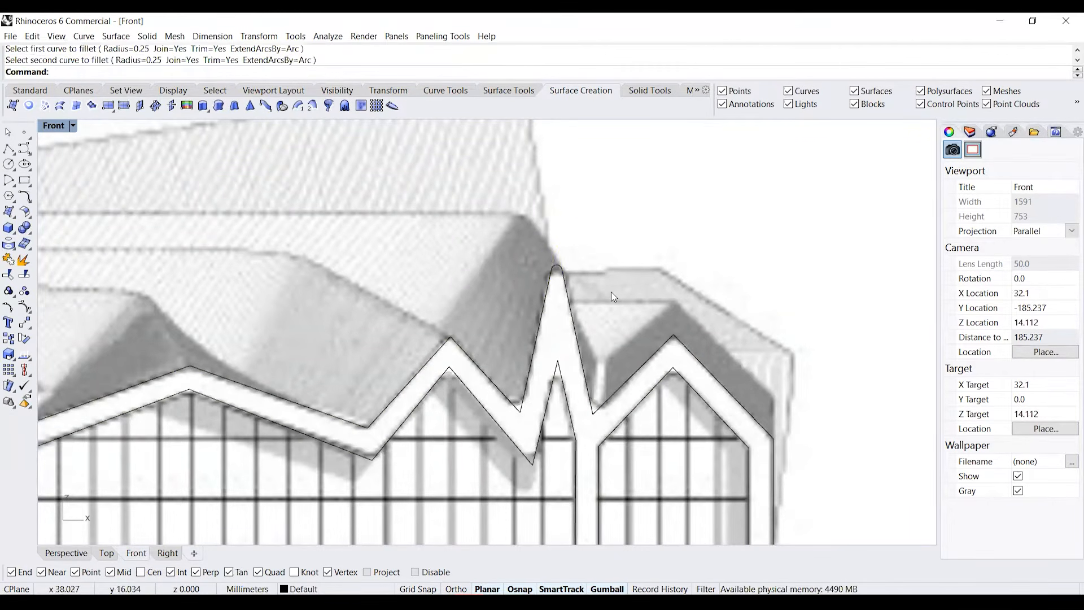
key("ctrl+z")
Set the fillet radius to 0.35 and round the spire's outer tip
key("Return")
left_click(119, 72)
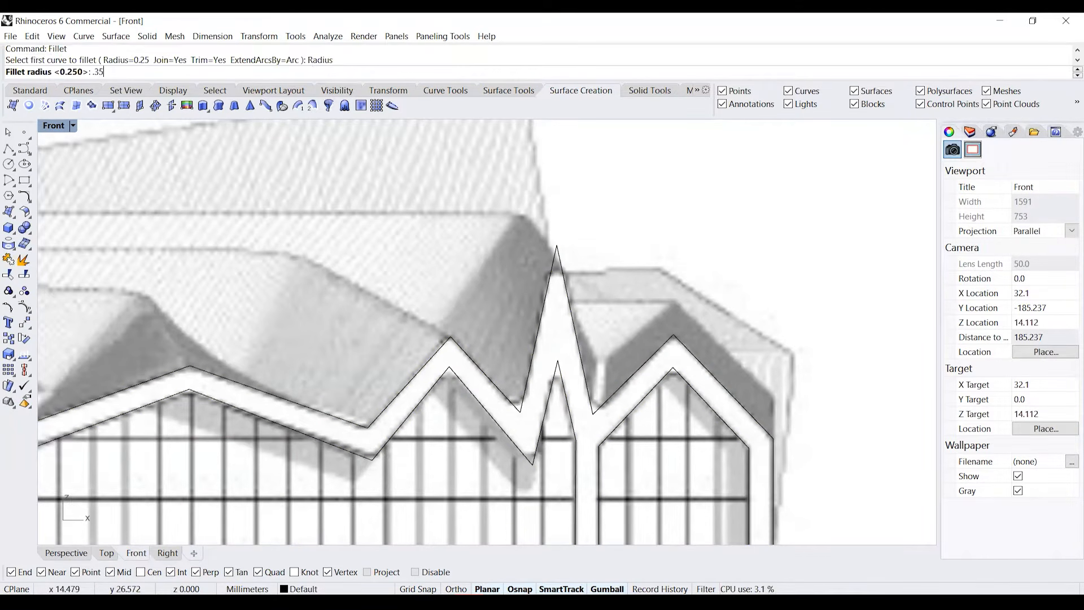
key("Return")
left_click(538, 290)
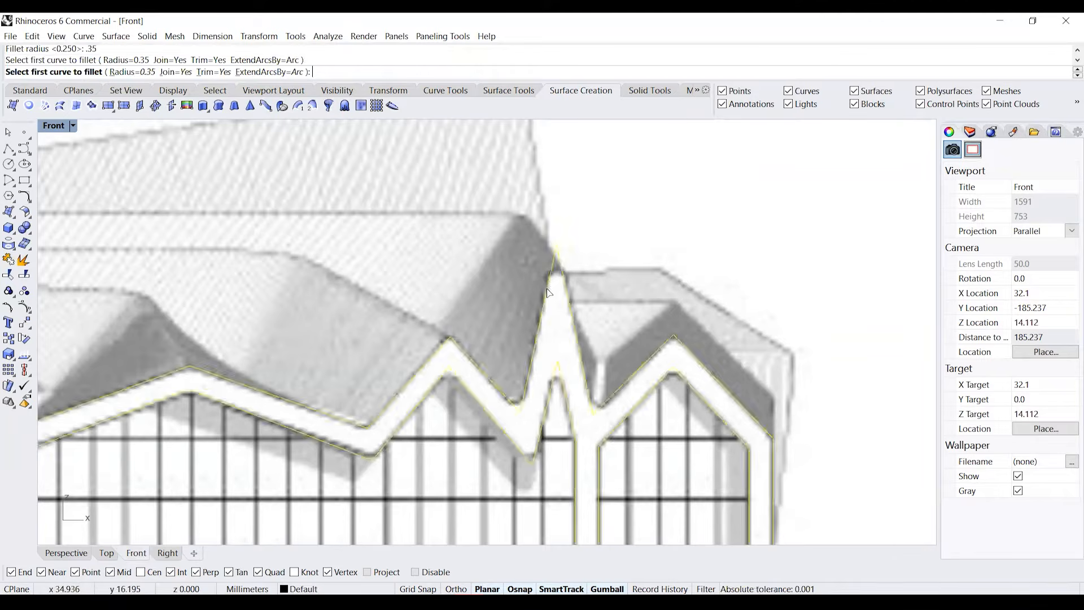
left_click(566, 291)
Fillet the inner-edge valley just left of the spire with the 0.35 radius
left_click(535, 448)
key("Escape")
key("Return")
left_click(520, 450)
left_click(541, 448)
right_click_drag(538, 415, 513, 416)
Fillet the two outer-edge valleys flanking the spire with the 0.35 radius
key("Return")
left_click(481, 398)
left_click(500, 397)
key("Return")
left_click(566, 399)
left_click(583, 402)
Fillet the inner-edge peaks of the right bay and the spire with the 0.35 radius
right_click_drag(612, 440, 554, 402)
left_click(601, 343)
key("Return")
left_click(469, 348)
right_click_drag(367, 330, 592, 331)
Continue the 0.35 fillets on the frame's zigzag corners around the middle peak and the valley beside it
key("Return")
left_click(416, 361)
left_click(455, 360)
key("Return")
right_click_drag(316, 350, 478, 364)
left_click(385, 382)
left_click(402, 384)
Fillet the left and right shoulder corners where the frame's legs meet the zigzag, using the 0.35 radius
key("Return")
right_click_drag(269, 410, 399, 382)
key("Return")
left_click(398, 382)
left_click(409, 366)
scroll(334, 346, "down", 8)
scroll(774, 339, "up", 13)
key("Return")
left_click(751, 365)
left_click(735, 333)
Examine the filleted frame outline against the elevation drawing
scroll(668, 324, "down", 11)
right_click_drag(530, 292, 574, 286)
scroll(575, 285, "up", 18)
scroll(596, 290, "down", 6)
scroll(618, 386, "down", 4)
right_click_drag(600, 380, 678, 385)
scroll(675, 389, "down", 6)
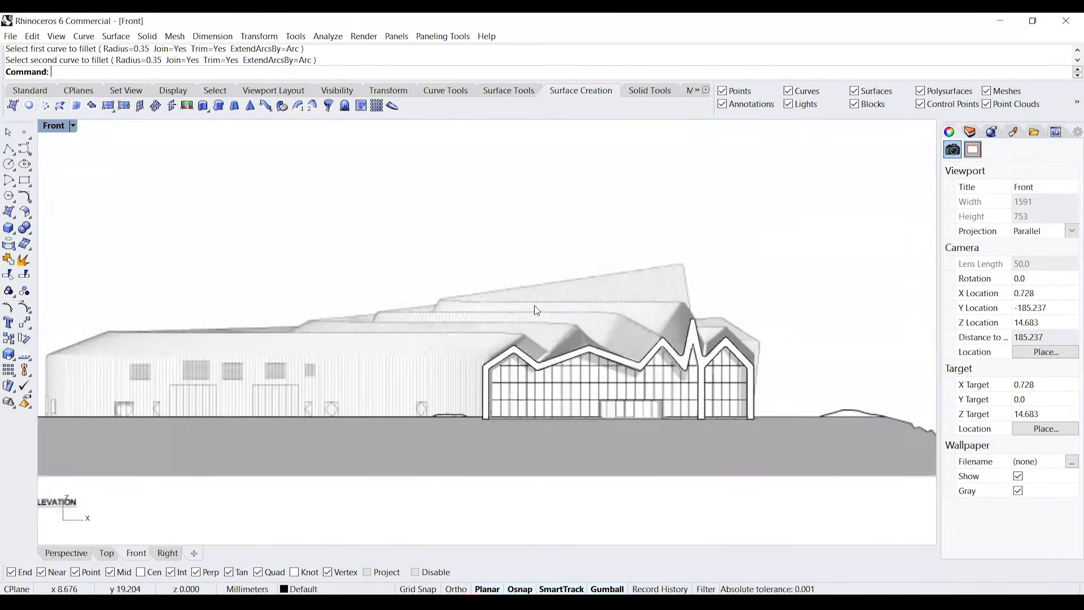
Restore the four-view layout and place the "riverside museum plan" picture in the Top view with its first corner at the origin
double_click(54, 125)
scroll(354, 252, "down", 3)
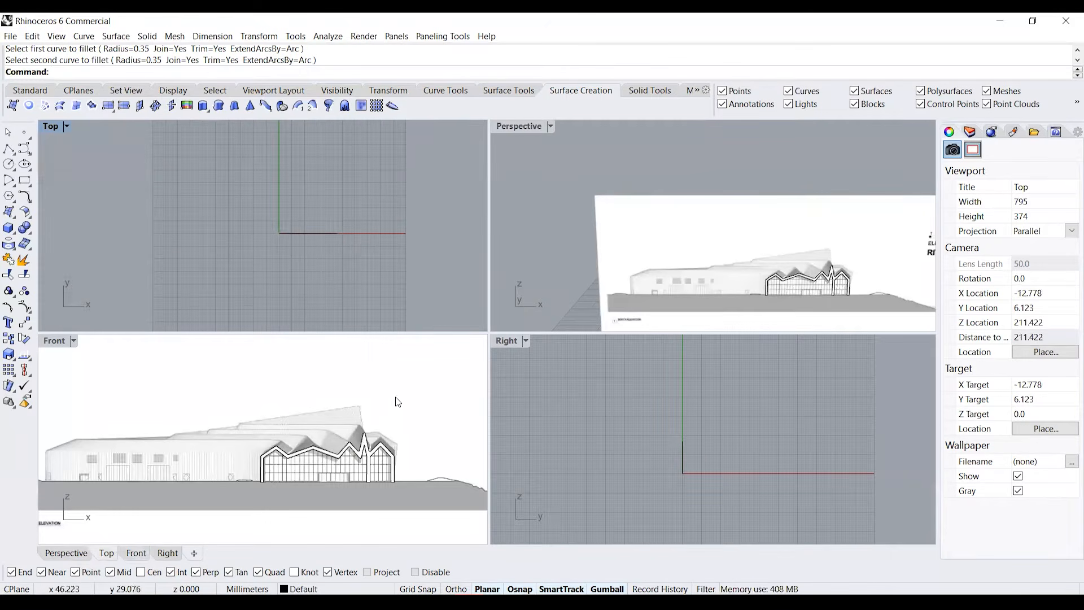
left_click(186, 106)
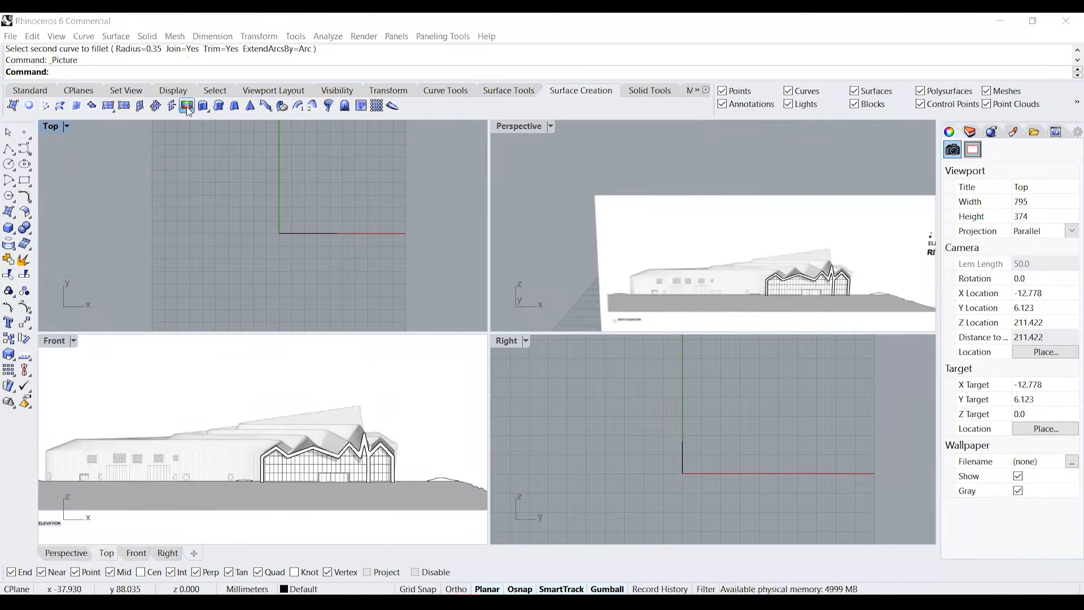
left_click(459, 308)
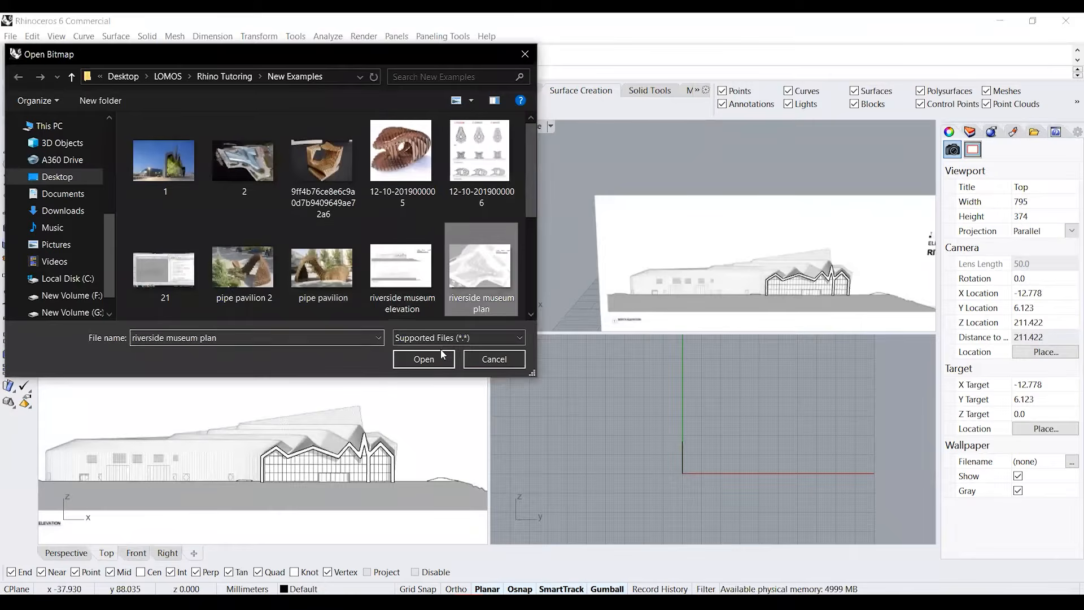
left_click(429, 358)
scroll(303, 234, "up", 3)
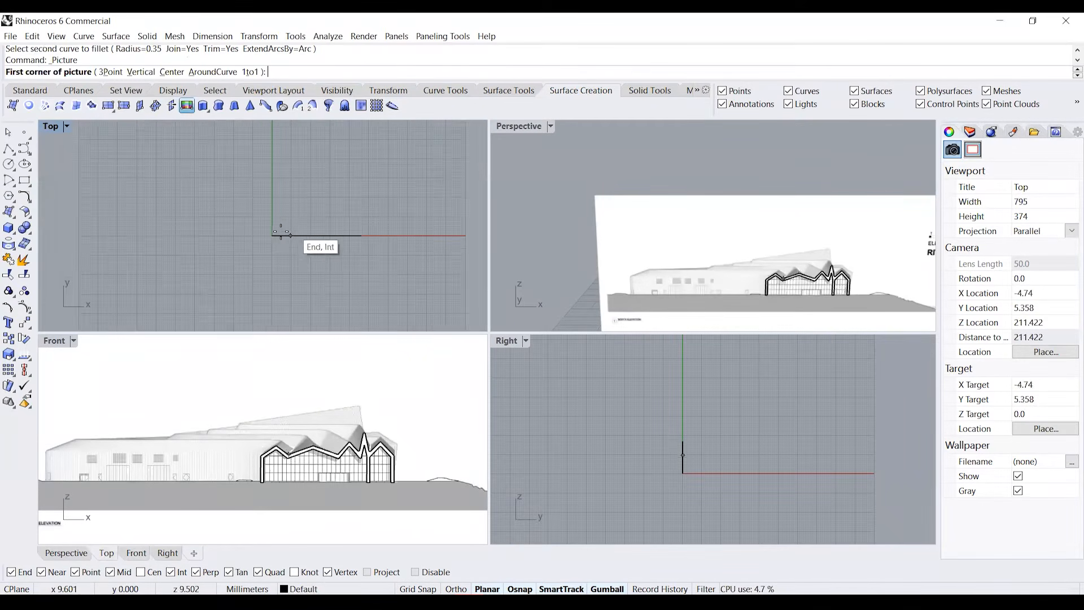
left_click(263, 240)
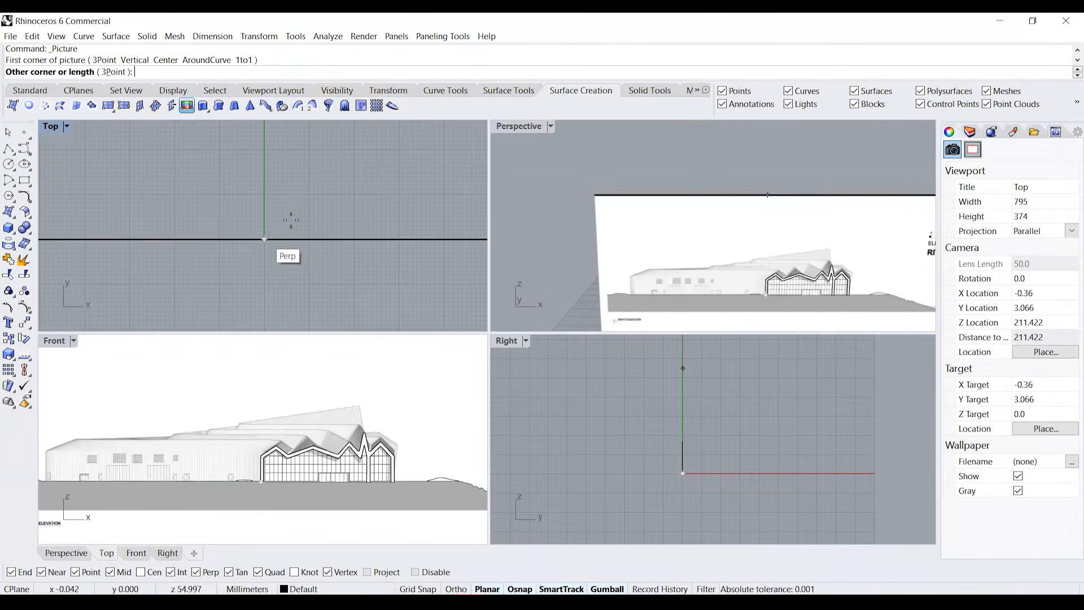
scroll(339, 186, "down", 3)
right_click_drag(367, 164, 304, 268)
left_click(338, 198)
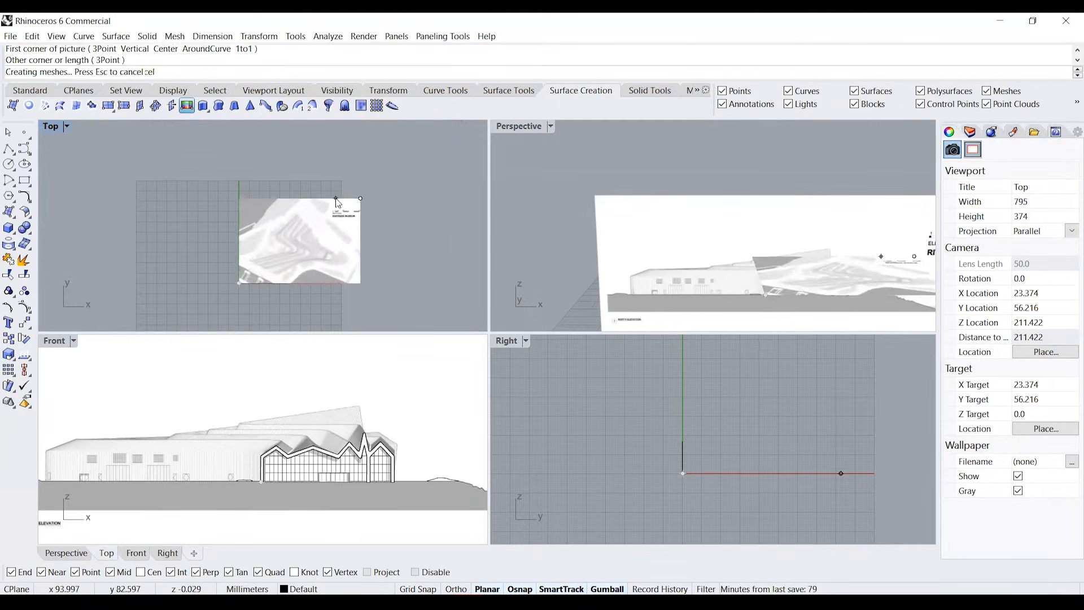
Scale the plan picture from the start of its scale bar so that the bar's length up to the 50 mark becomes 50
scroll(337, 220, "up", 2)
key("Return")
scroll(333, 223, "up", 5)
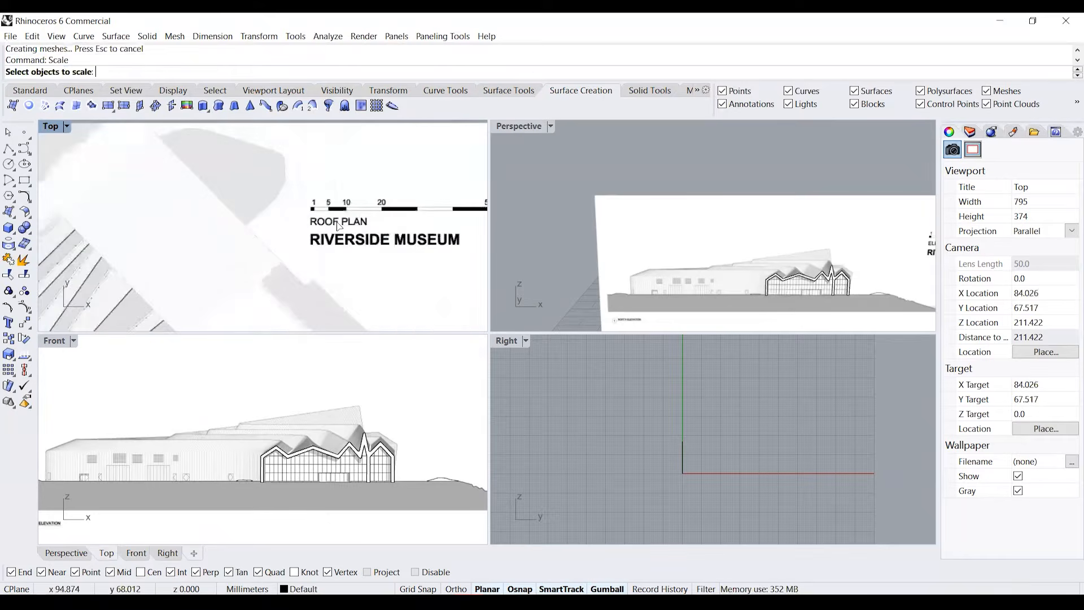
right_click_drag(305, 220, 244, 219)
left_click(244, 219)
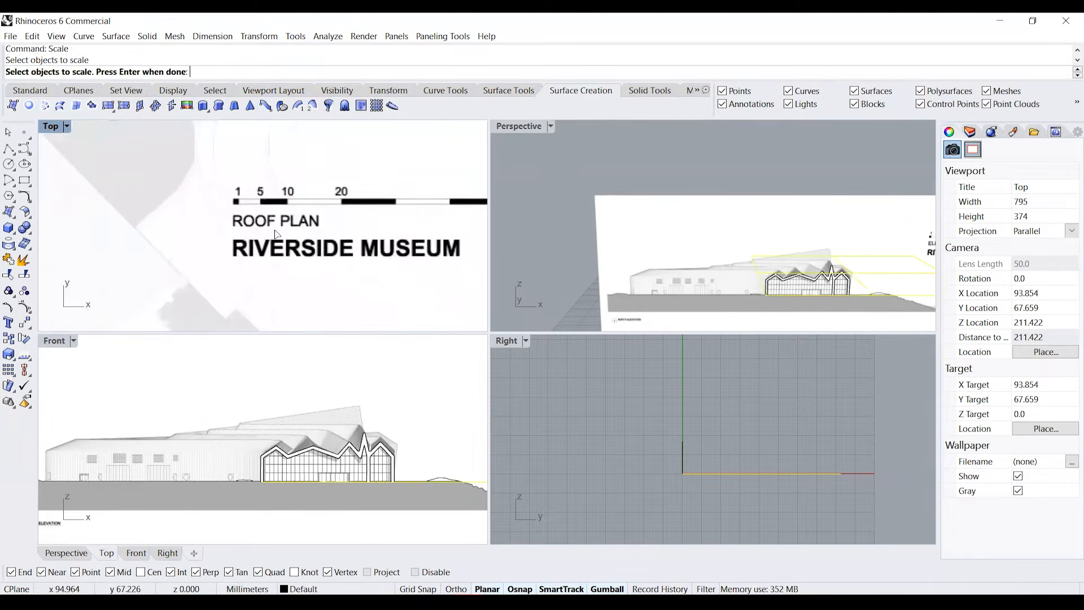
key("Return")
scroll(245, 213, "up", 3)
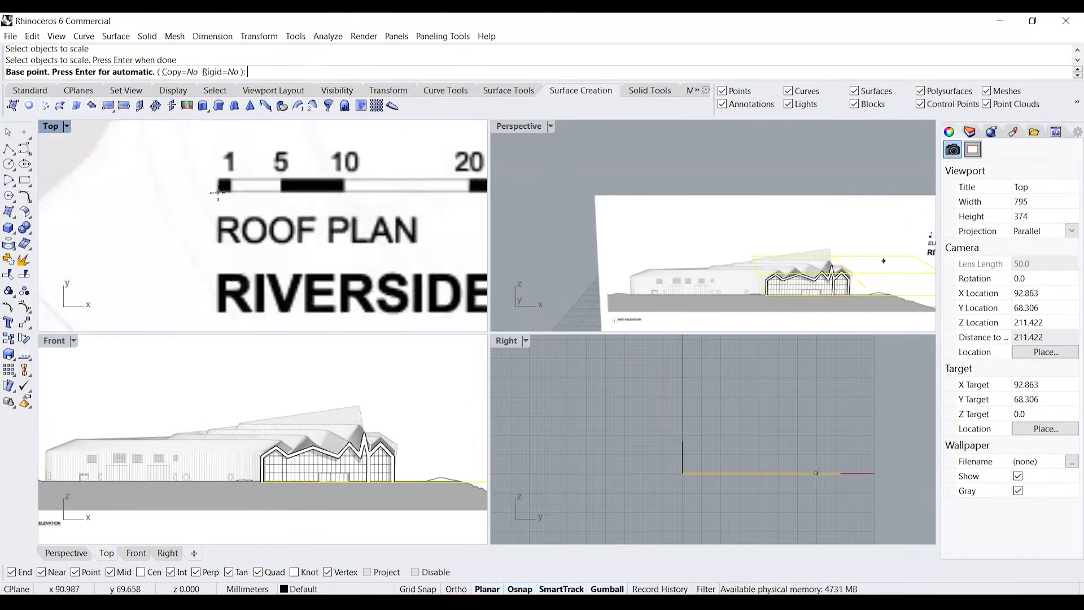
left_click(217, 192)
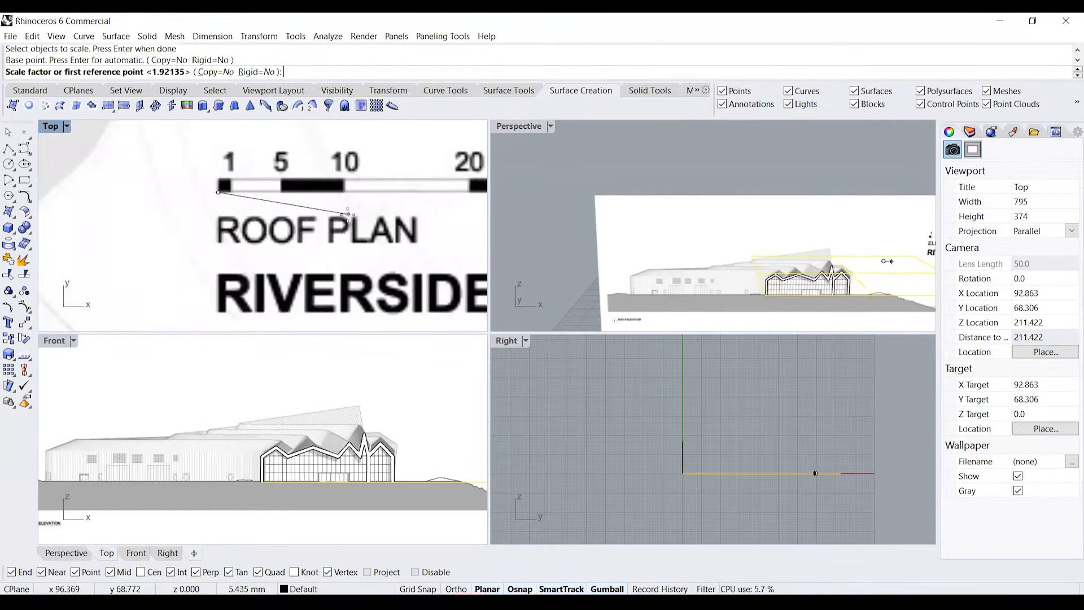
scroll(348, 214, "down", 3)
scroll(348, 192, "up", 5)
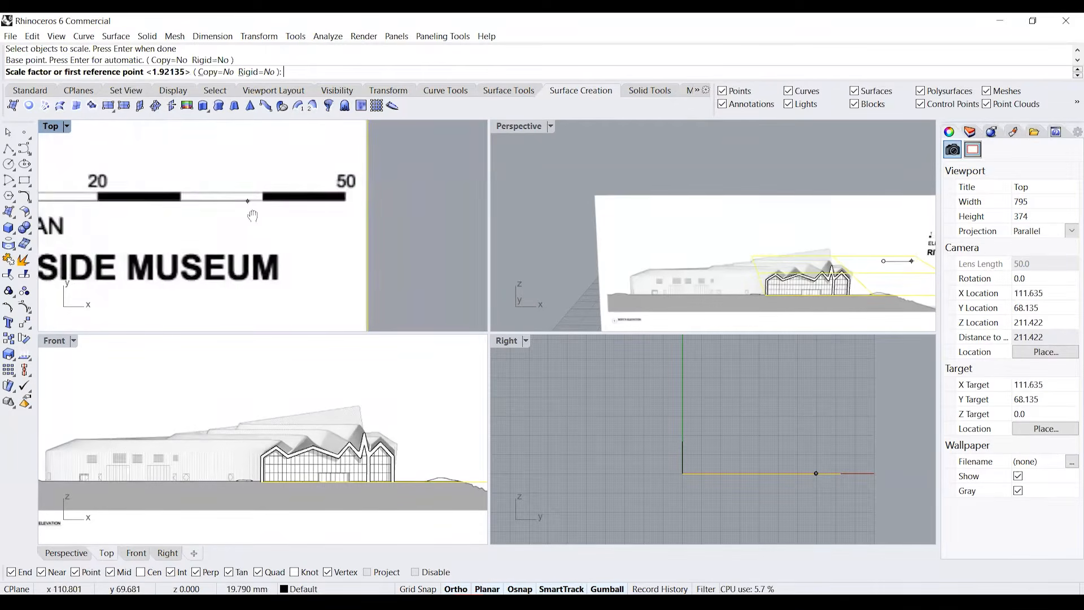
scroll(342, 209, "up", 2)
left_click(339, 212)
type("50")
key("Return")
scroll(305, 221, "down", 6)
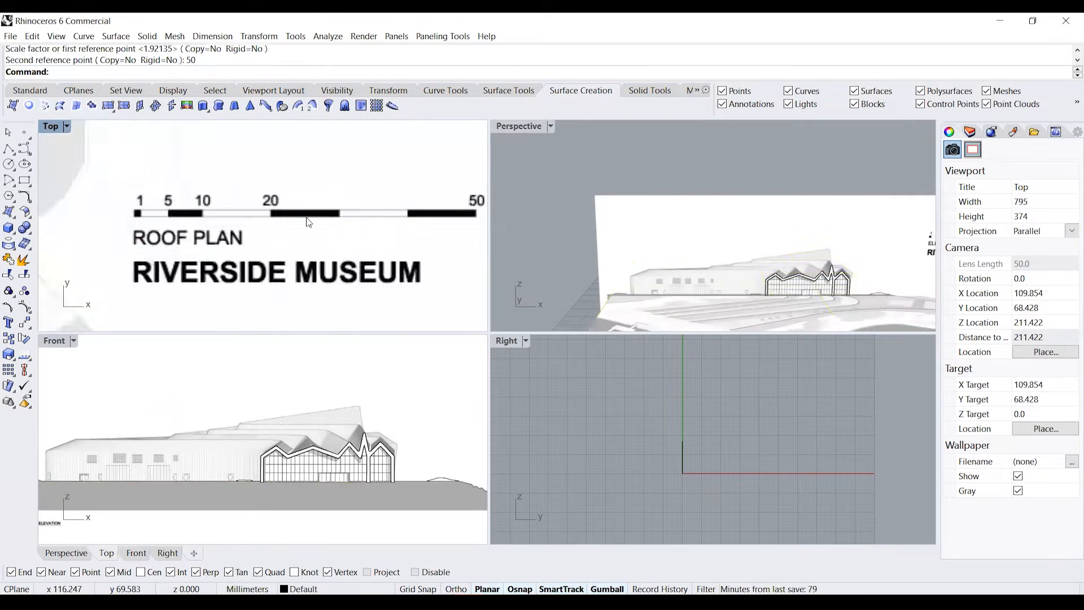
Move the plan picture so the upper corner of the roof's facade end meets the traced frame's right outer shoulder, and check the alignment
scroll(398, 176, "up", 2)
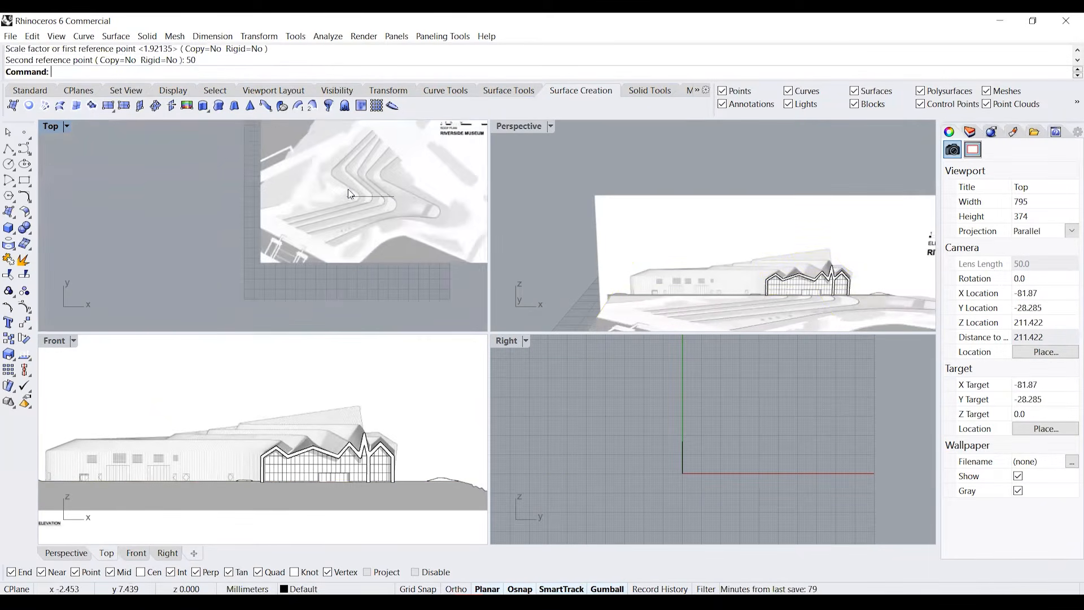
right_click_drag(399, 176, 320, 265)
scroll(255, 189, "up", 2)
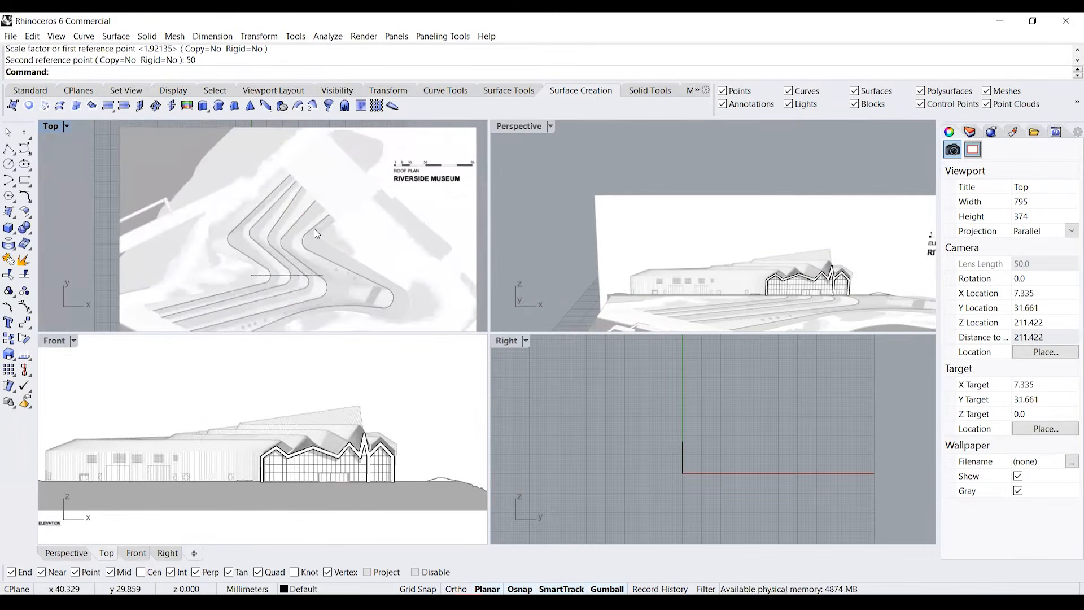
left_click(325, 199)
type("M")
key("Return")
scroll(265, 161, "up", 5)
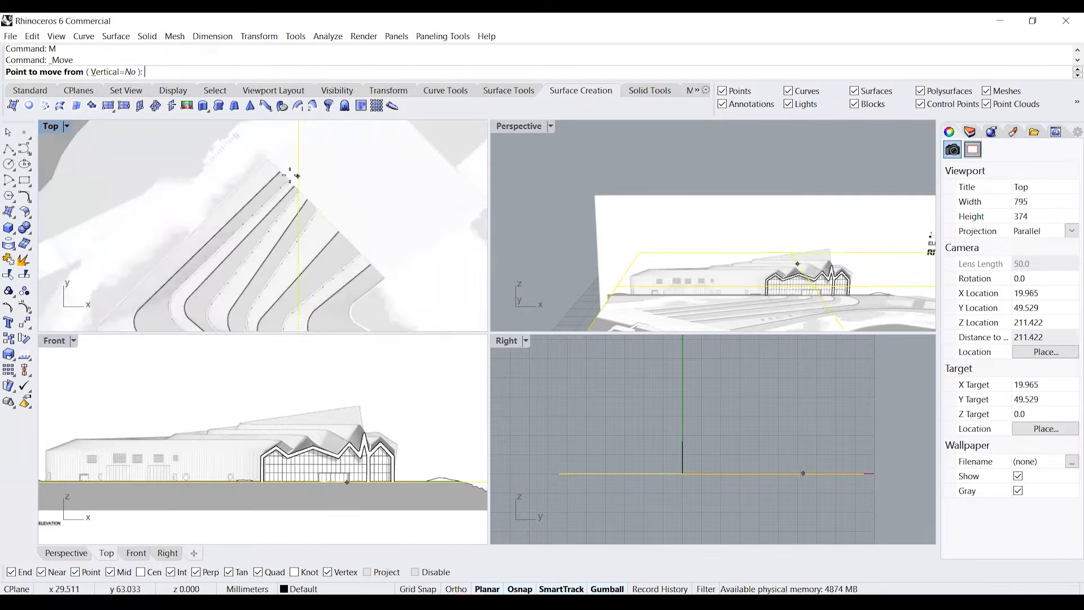
scroll(253, 150, "up", 3)
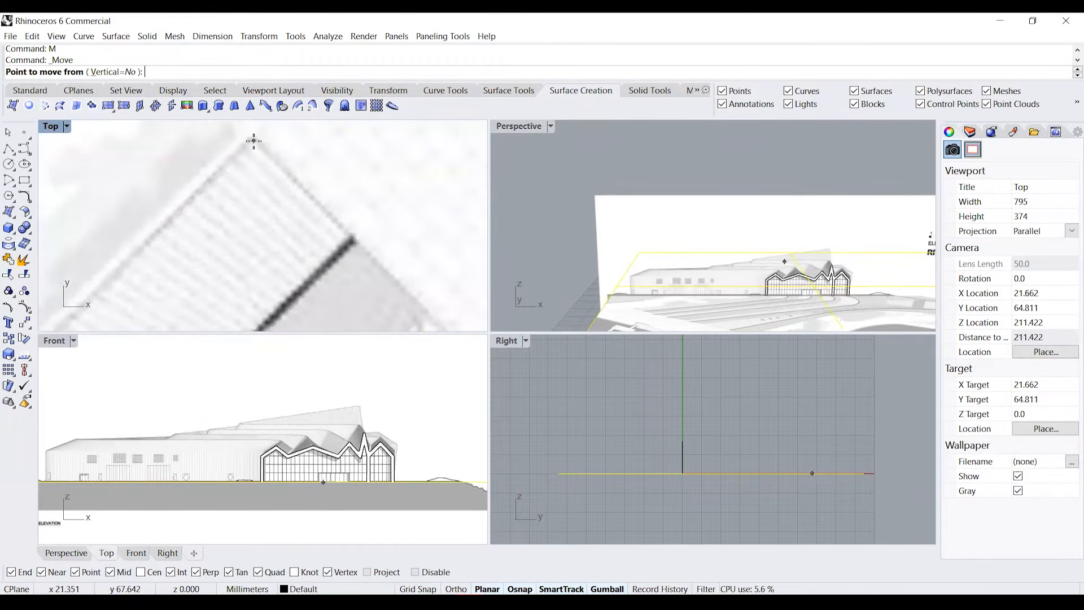
left_click(252, 139)
scroll(250, 141, "down", 8)
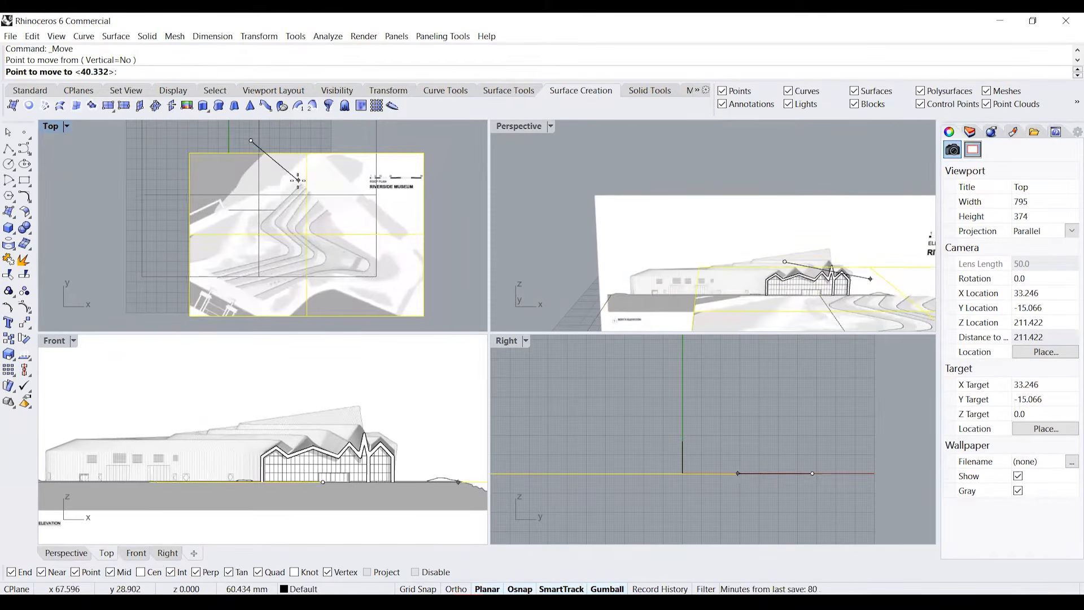
scroll(393, 455, "up", 6)
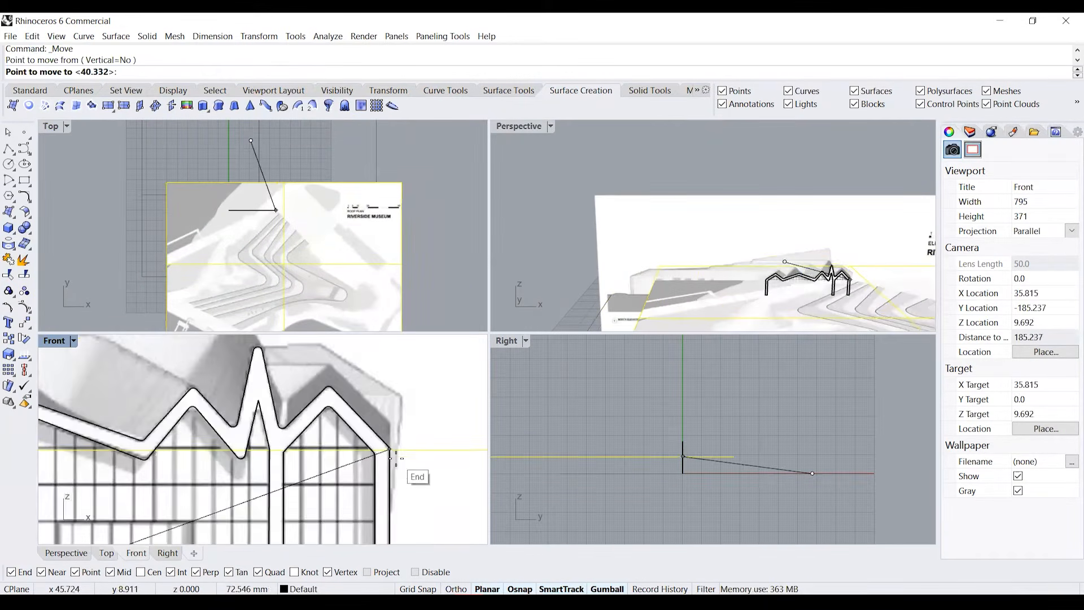
scroll(392, 449, "up", 4)
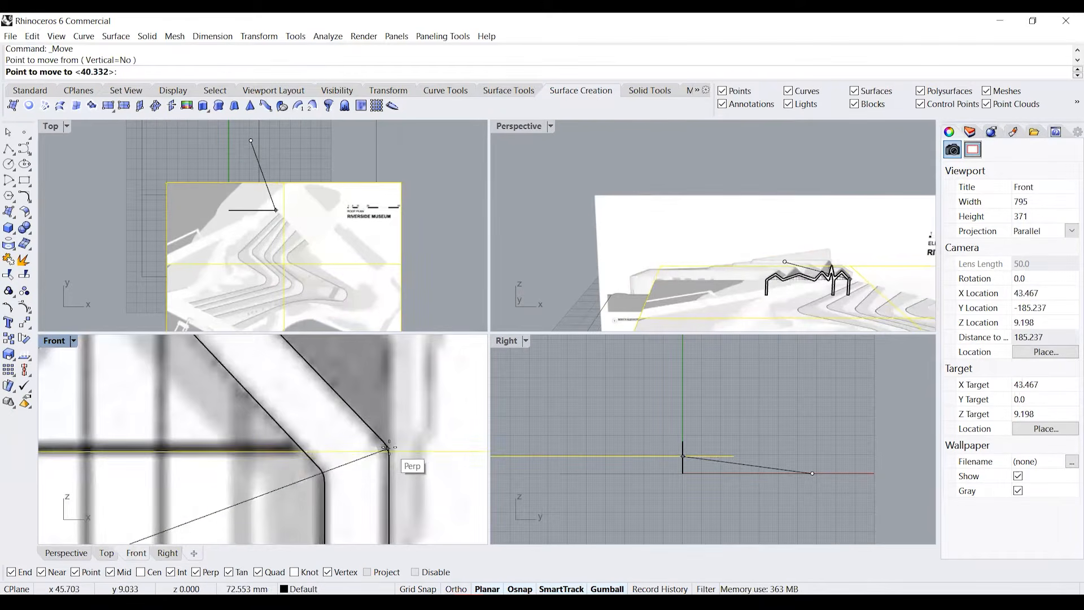
left_click(389, 454)
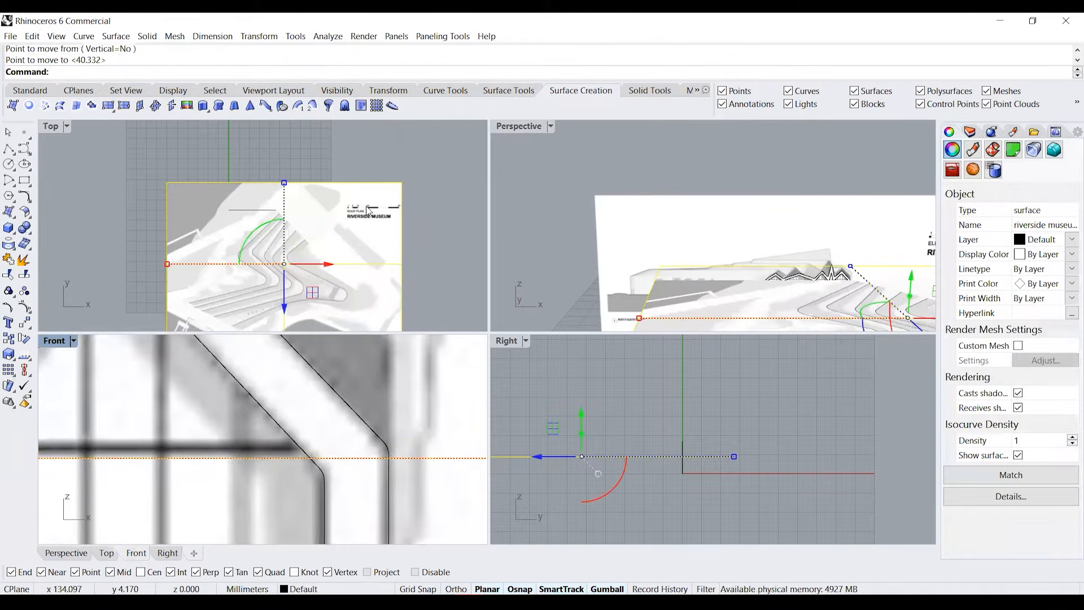
scroll(366, 208, "down", 6)
scroll(305, 230, "up", 16)
scroll(348, 241, "down", 7)
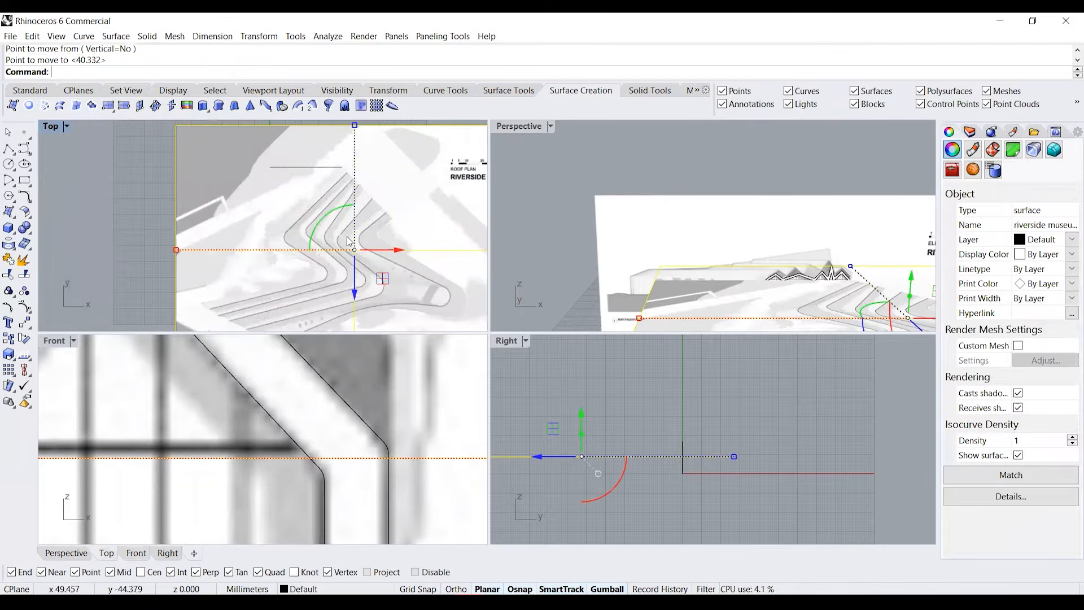
scroll(330, 170, "up", 6)
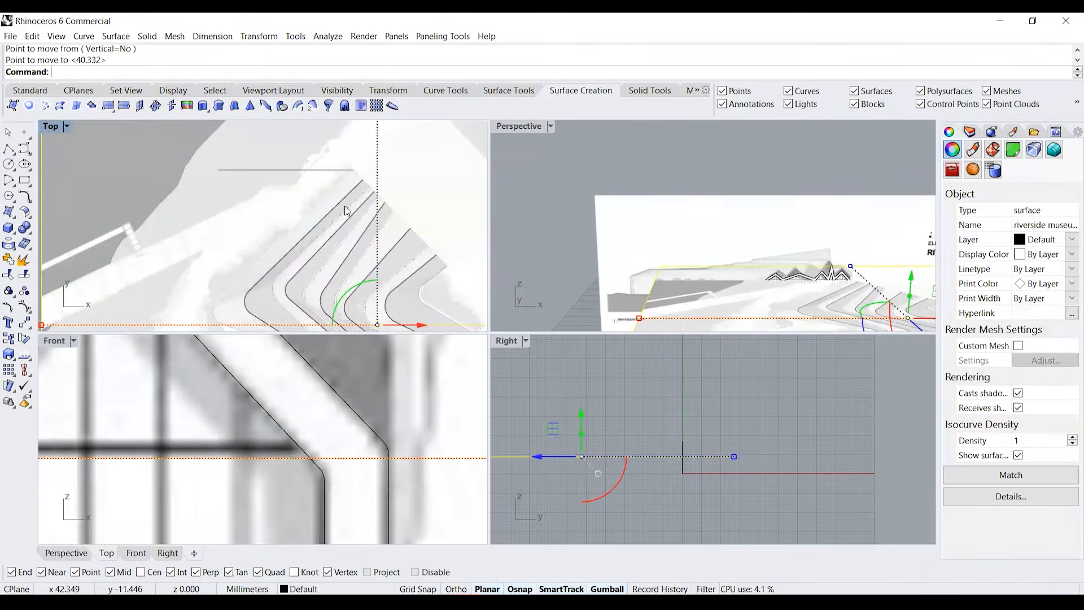
Rotate the plan picture about the traced frame's right outer shoulder until the roof's facade edge lies along the frame line, then deselect it
scroll(347, 211, "down", 6)
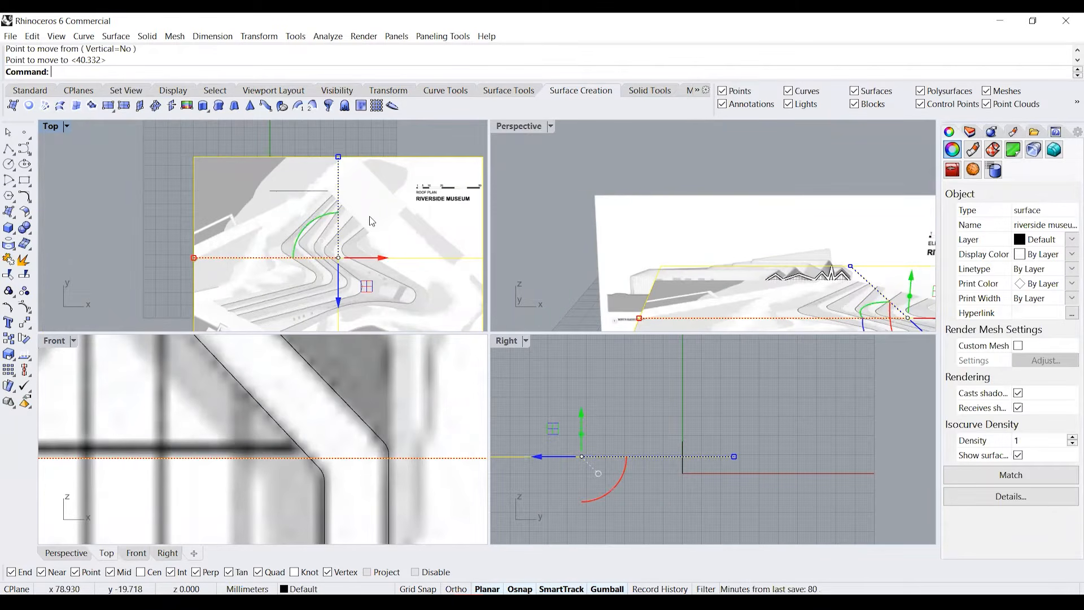
key("Return")
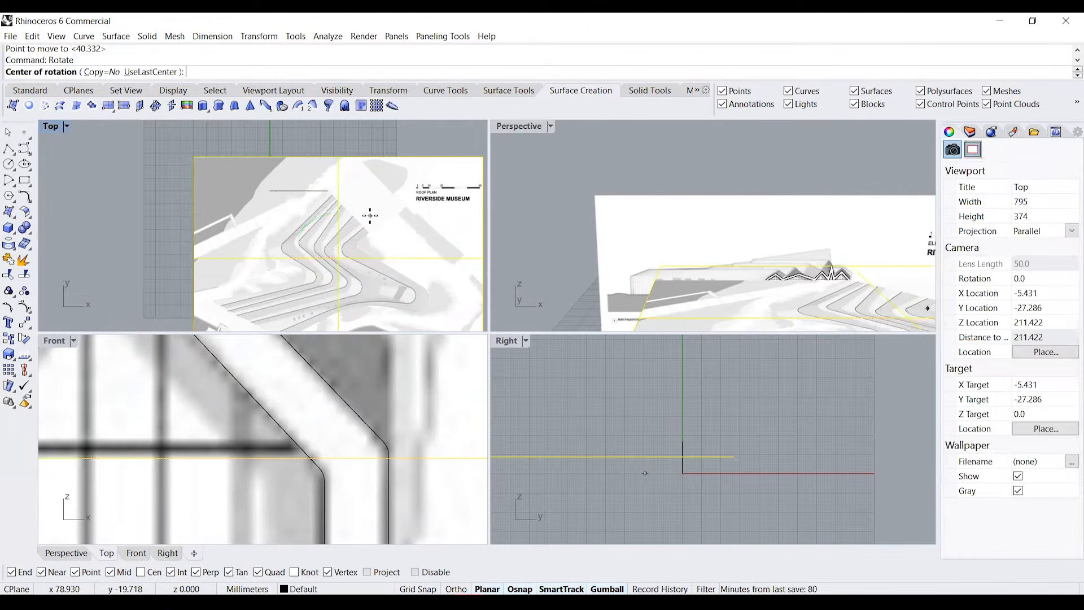
scroll(337, 203, "up", 6)
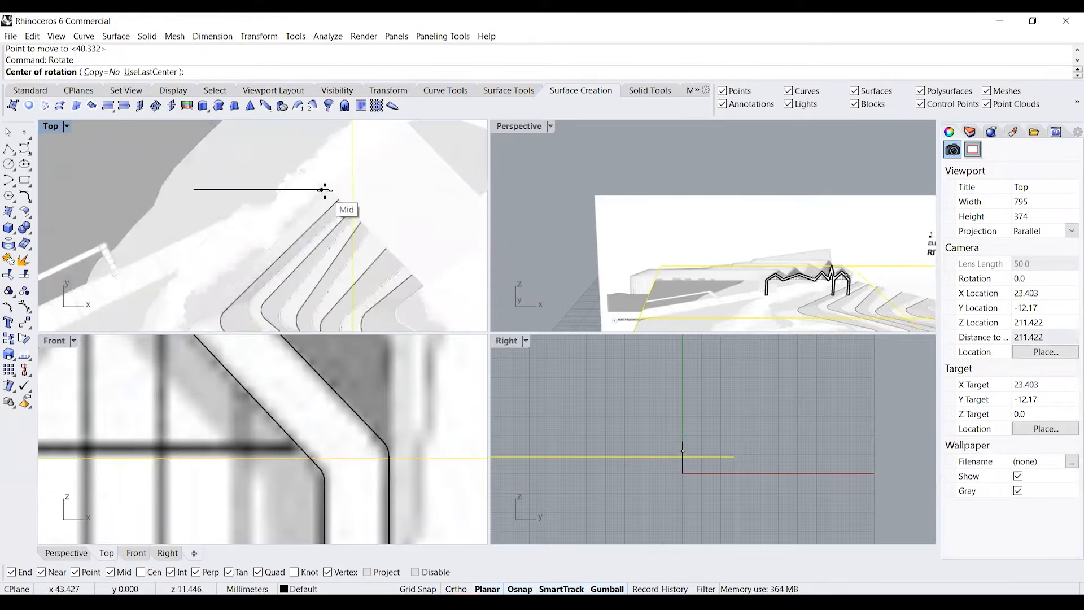
left_click(330, 188)
scroll(424, 280, "up", 4)
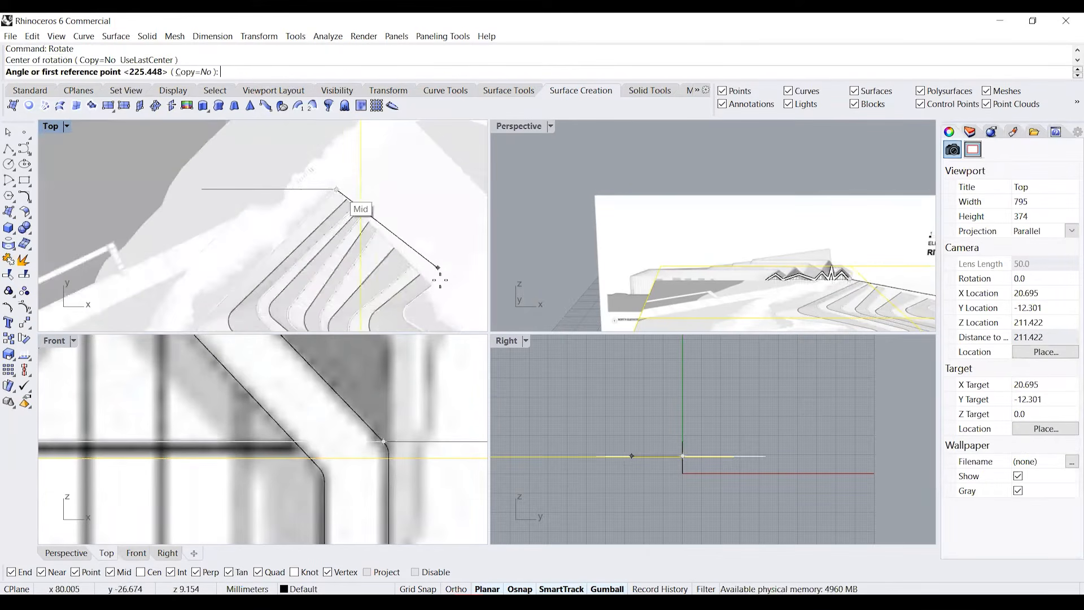
scroll(424, 281, "up", 3)
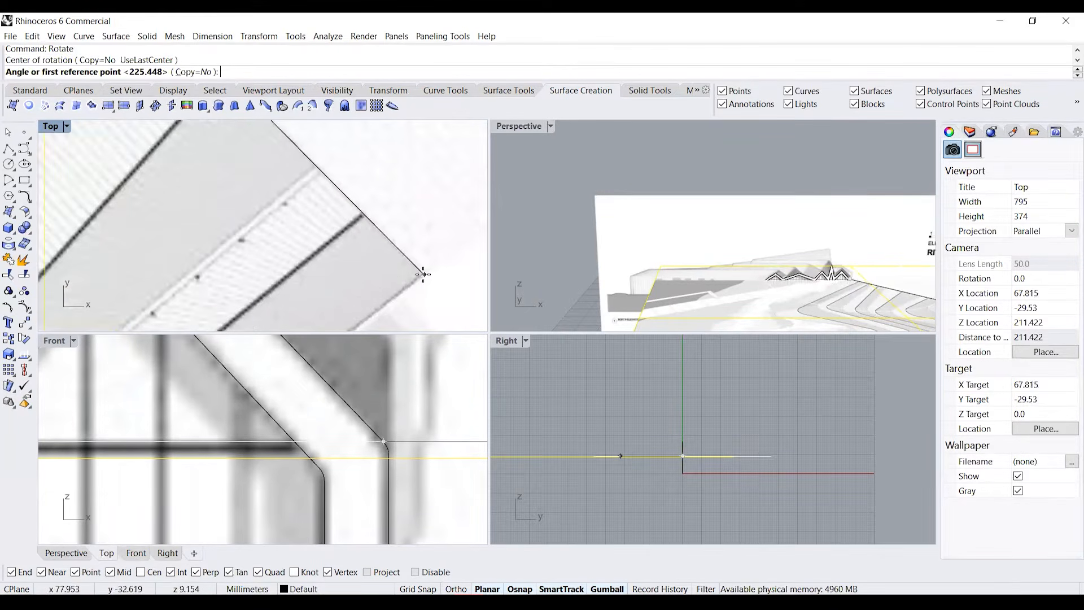
left_click(423, 274)
scroll(423, 275, "down", 8)
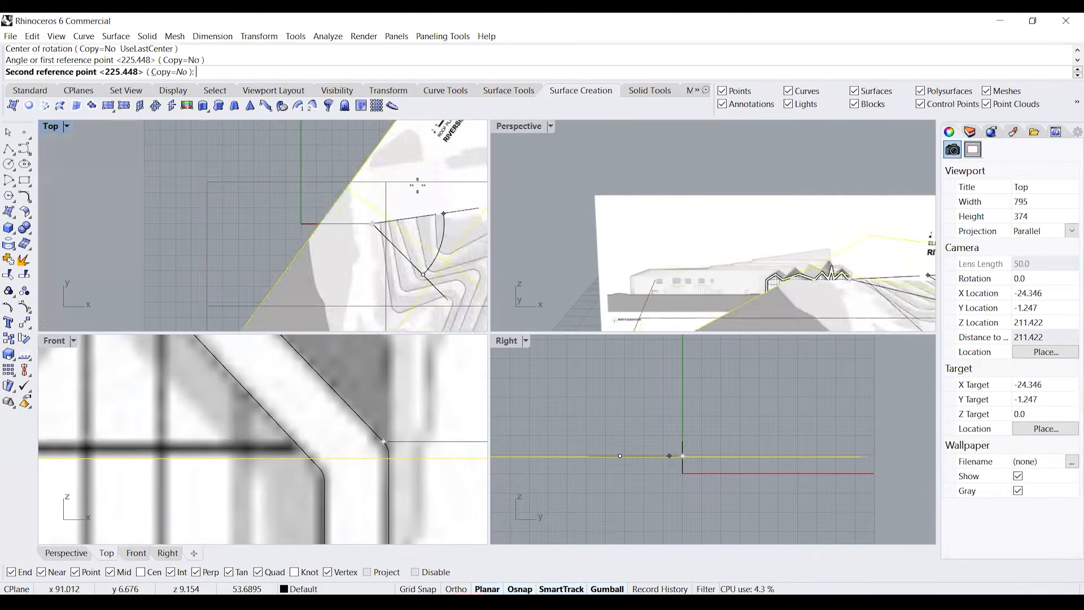
scroll(303, 222, "up", 5)
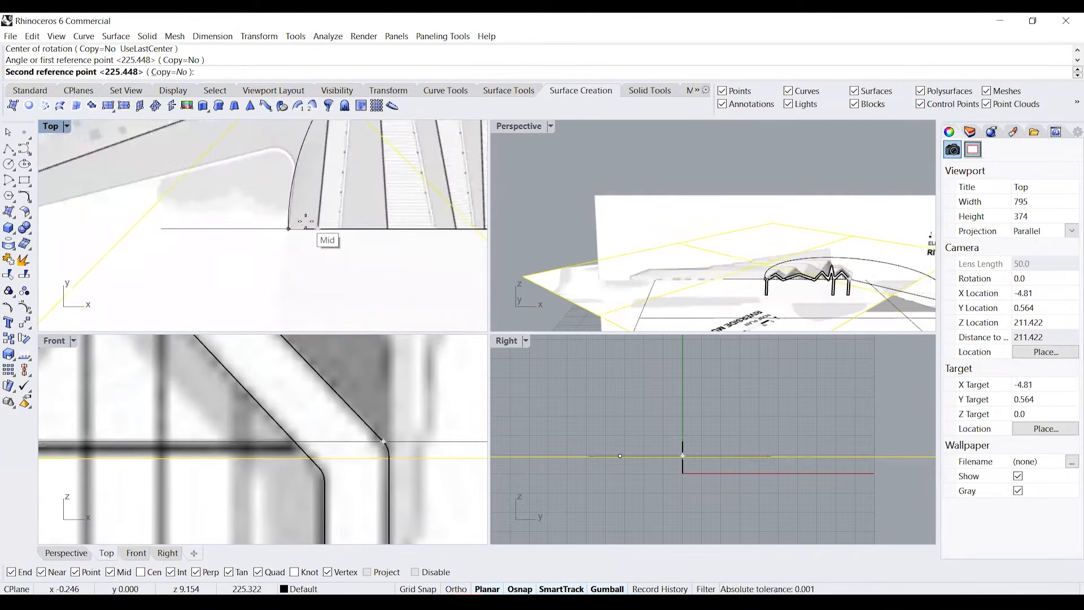
left_click(309, 223)
scroll(308, 223, "down", 5)
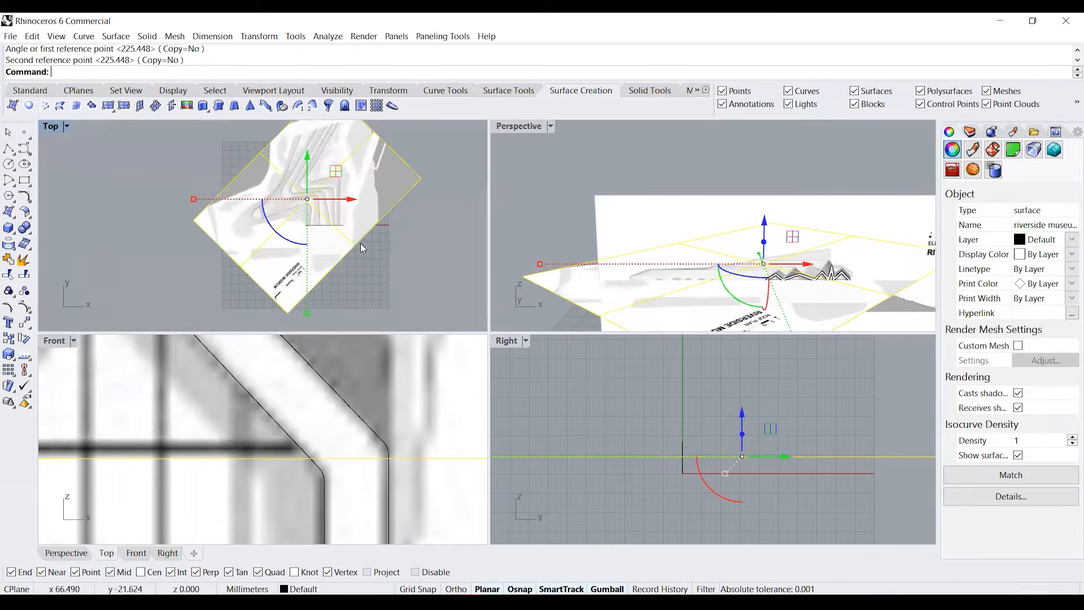
scroll(362, 247, "up", 4)
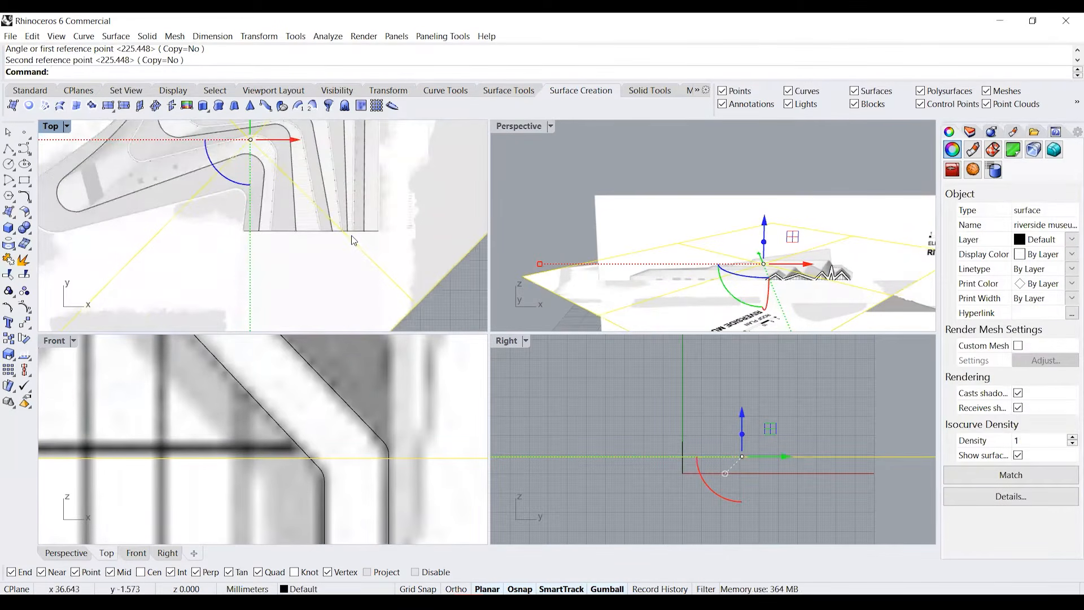
scroll(352, 240, "down", 4)
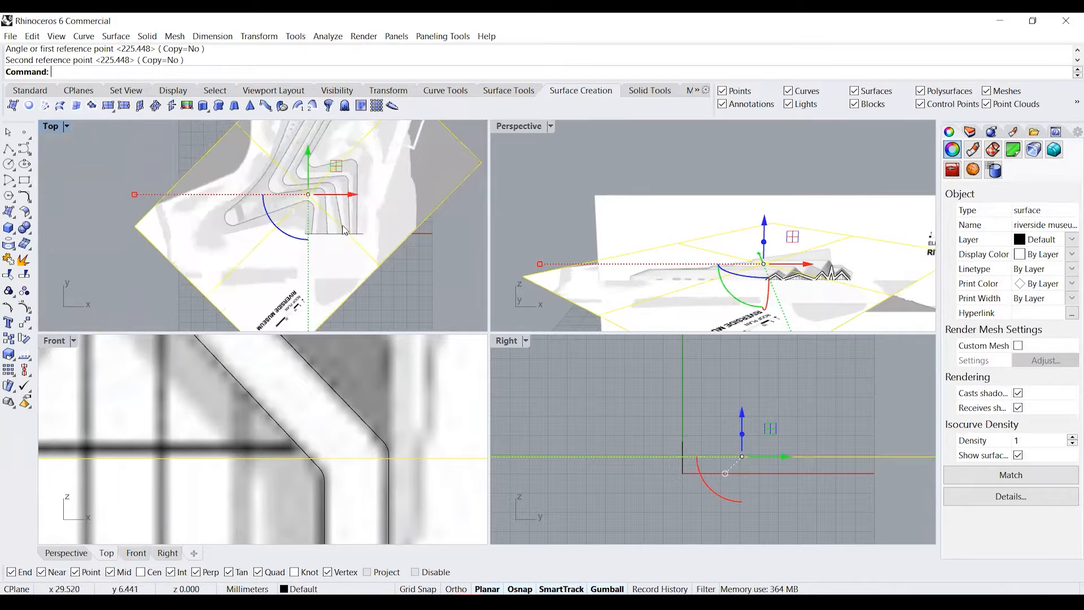
key("Escape")
Trace the rounded inner corner of the roof edge just behind the facade's left end with a curve through points
scroll(361, 236, "down", 3)
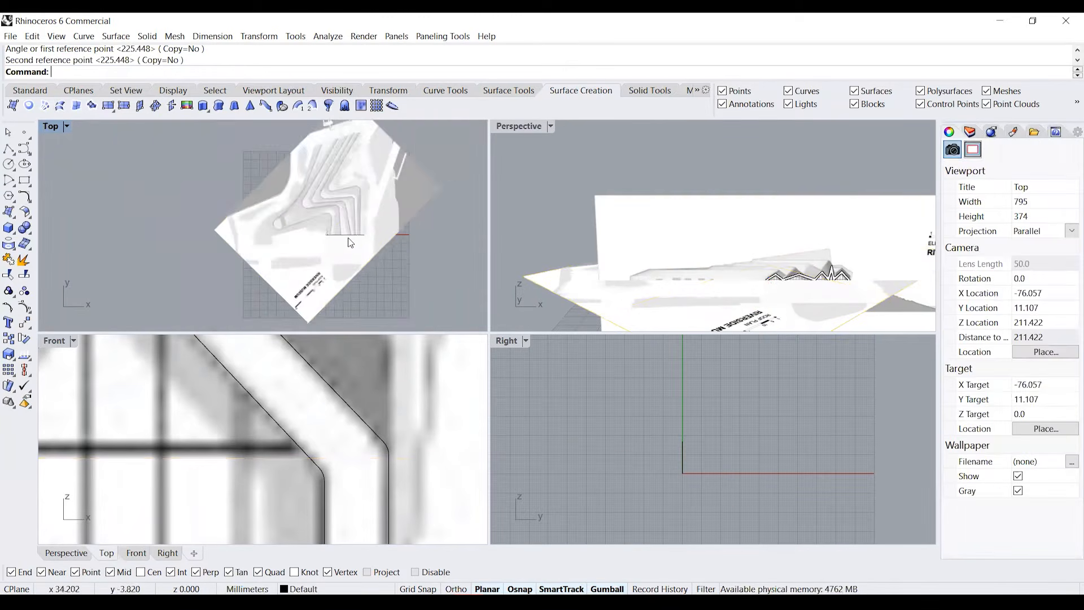
scroll(333, 238, "up", 3)
scroll(331, 243, "down", 4)
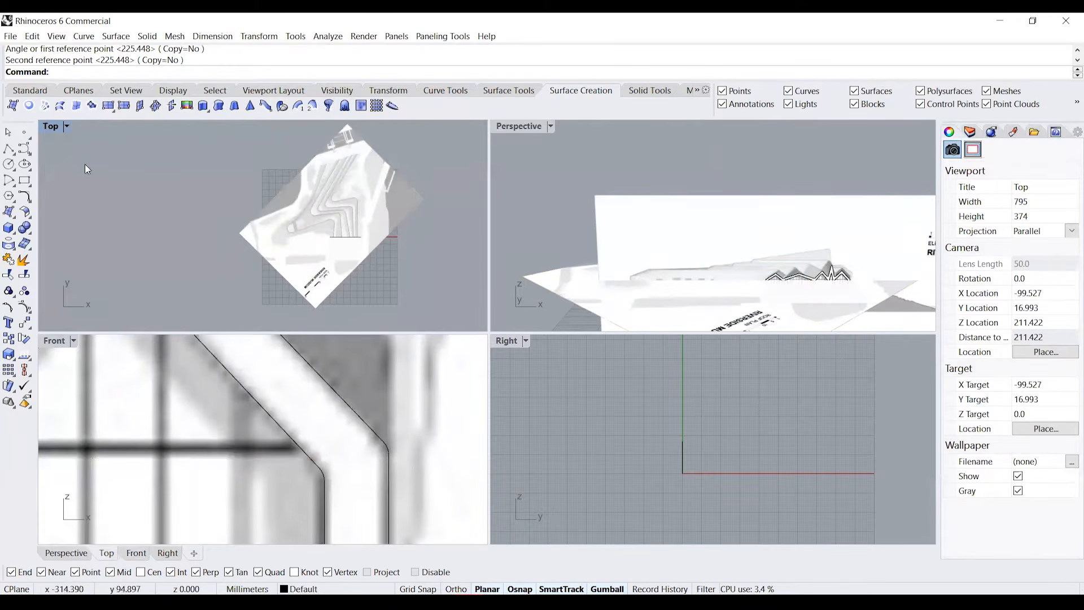
left_click(28, 157)
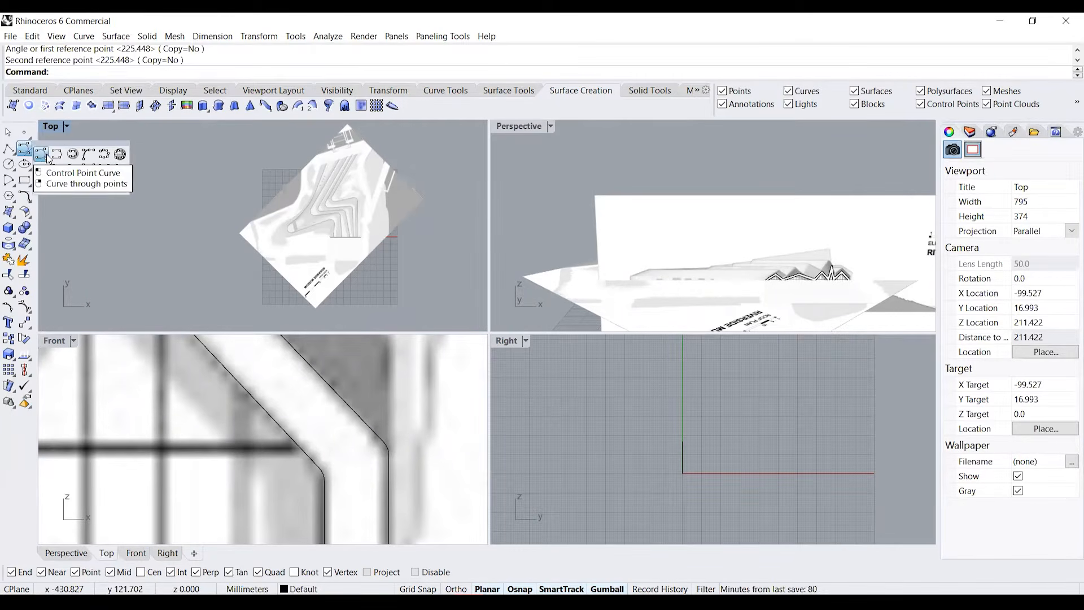
right_click(41, 154)
scroll(334, 238, "up", 3)
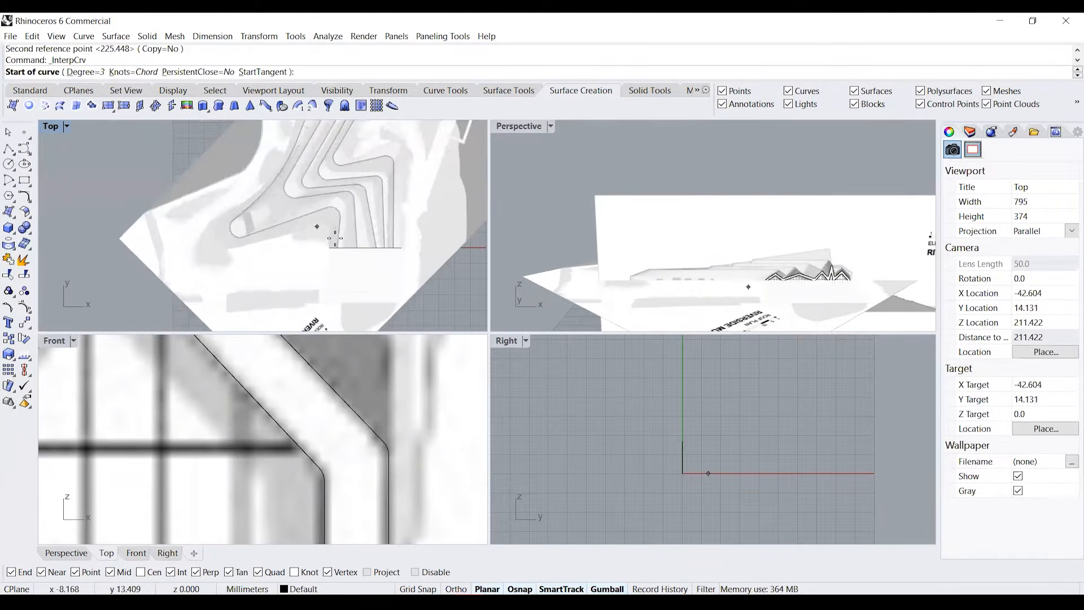
scroll(339, 240, "up", 5)
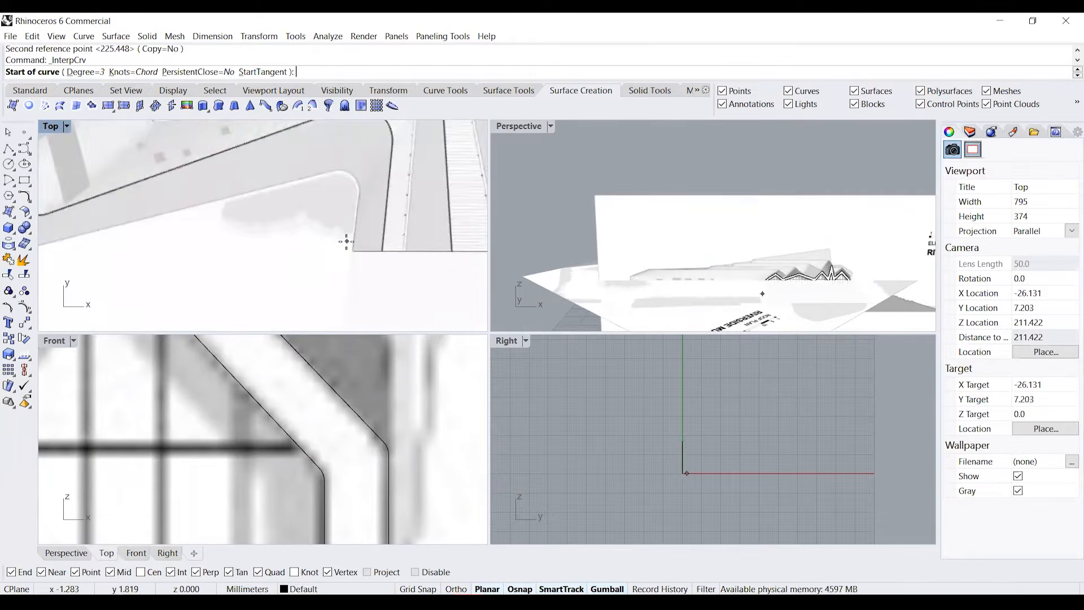
scroll(360, 184, "up", 2)
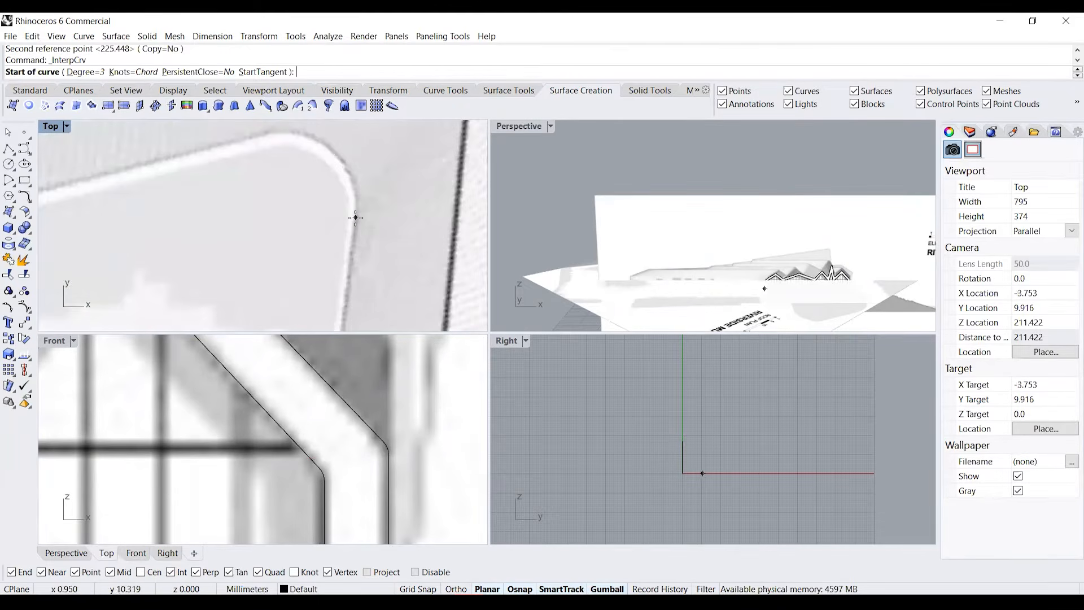
left_click(355, 217)
left_click(357, 193)
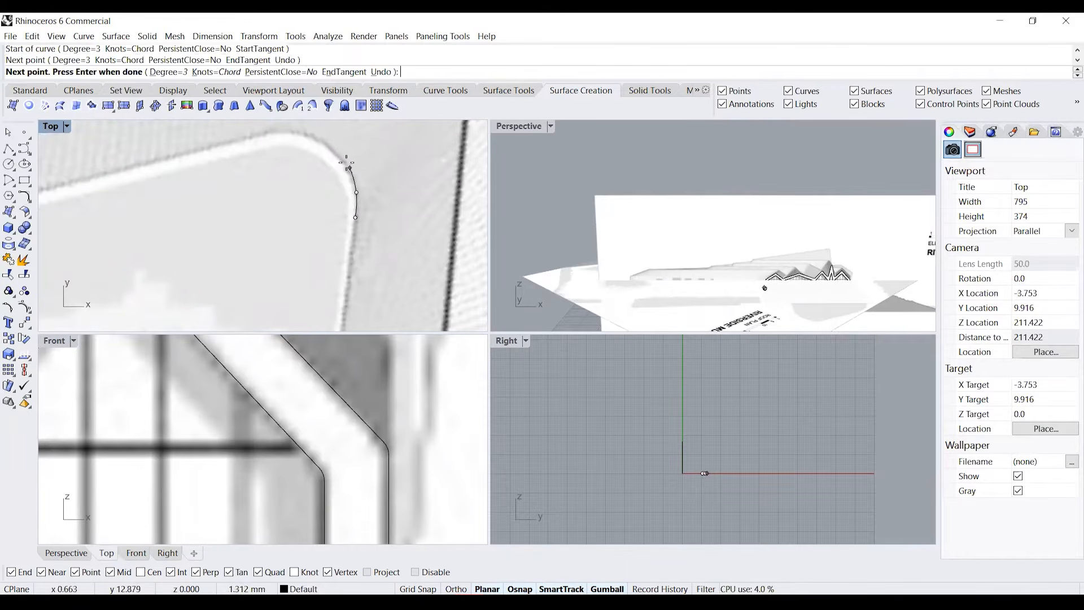
left_click(340, 160)
left_click(309, 135)
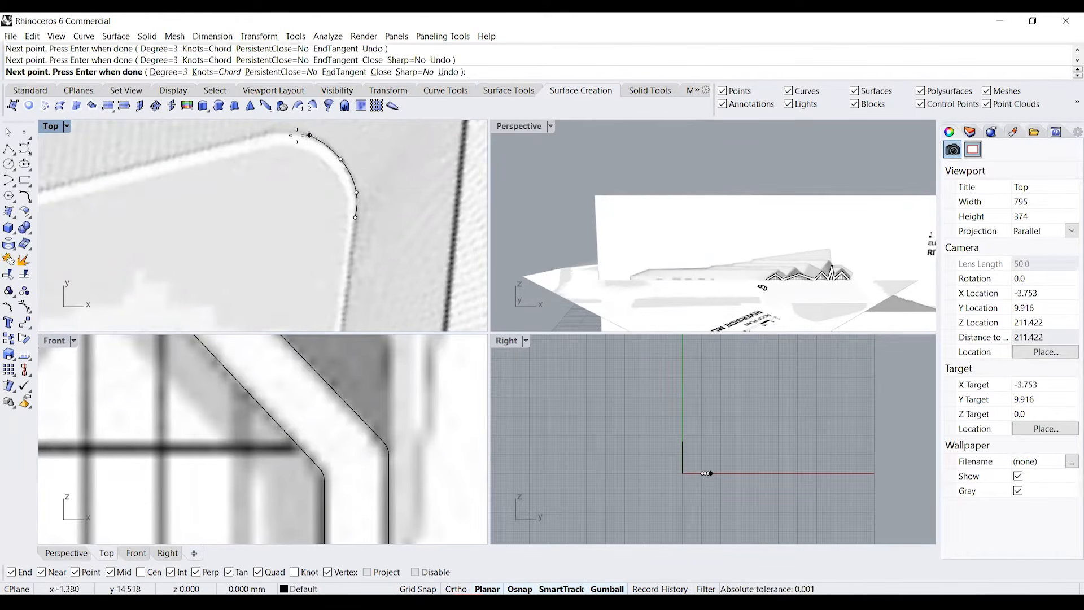
right_click(260, 135)
Trace the rounded outer bend of the roof's right edge with another curve through points
scroll(295, 171, "down", 10)
right_click_drag(248, 188, 271, 196)
scroll(350, 235, "down", 15)
scroll(313, 201, "up", 4)
scroll(329, 194, "down", 4)
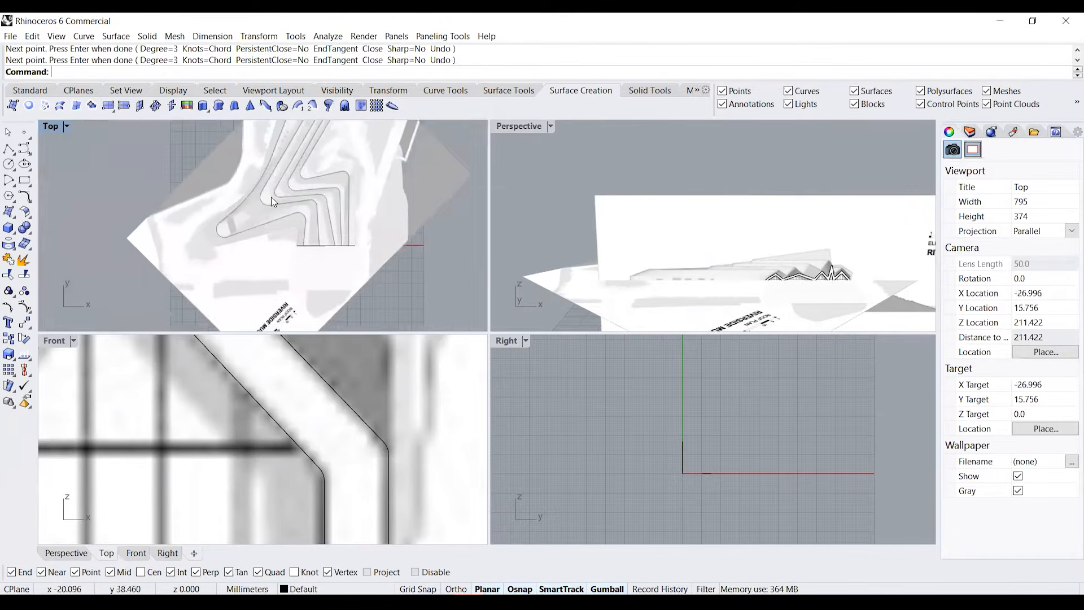
scroll(342, 209, "up", 6)
right_click_drag(352, 153, 314, 239)
scroll(267, 189, "up", 8)
key("Return")
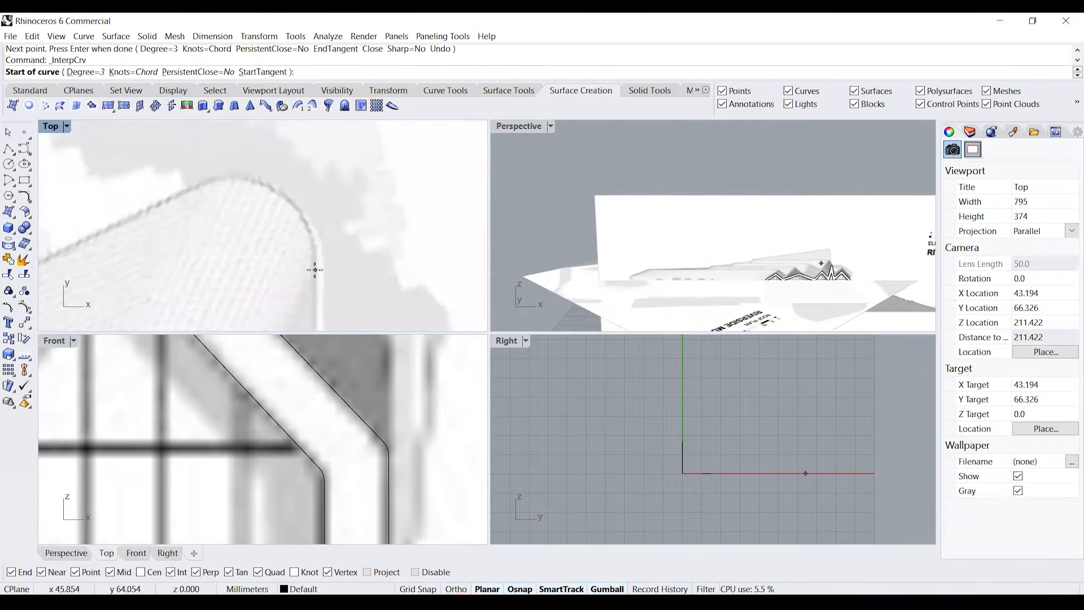
left_click(314, 270)
left_click(314, 238)
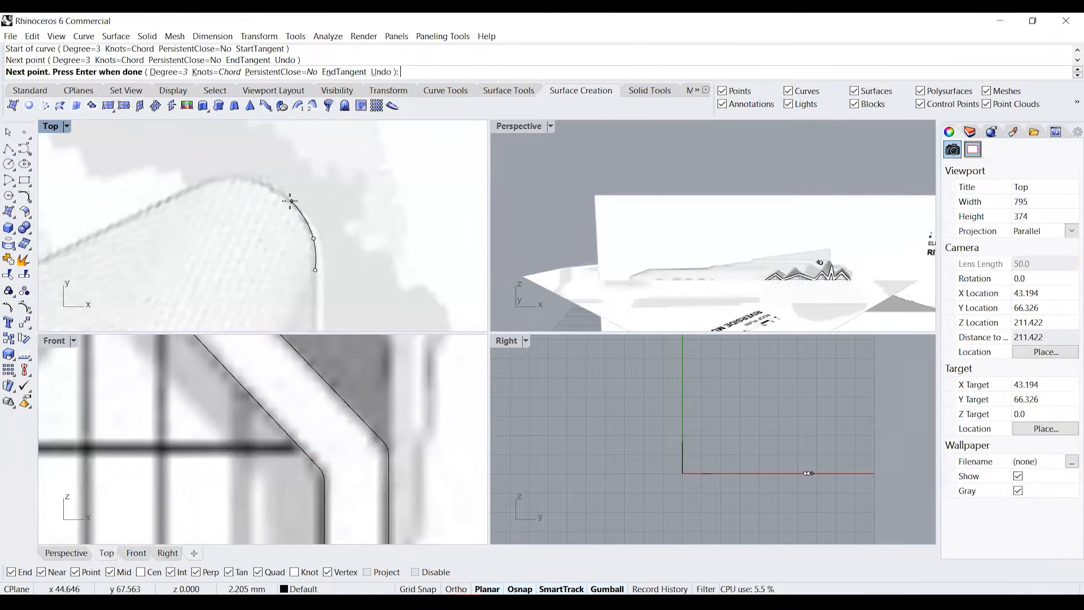
left_click(288, 199)
left_click(247, 179)
left_click(223, 176)
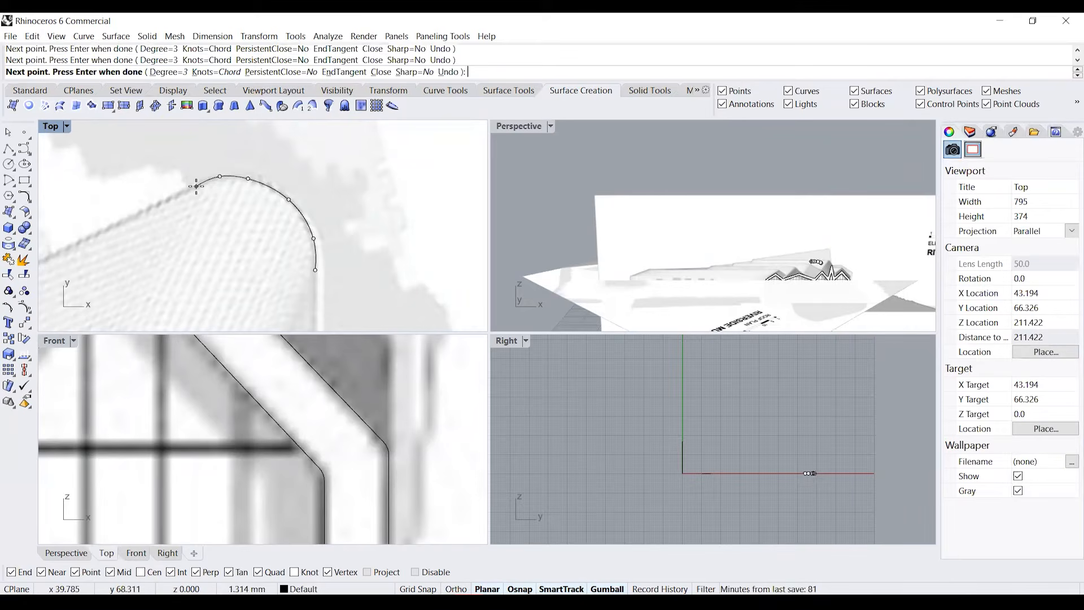
key("Return")
Lower the plan picture vertically by about 9.4 mm to ground level at the frame's base and deselect it
scroll(180, 193, "down", 10)
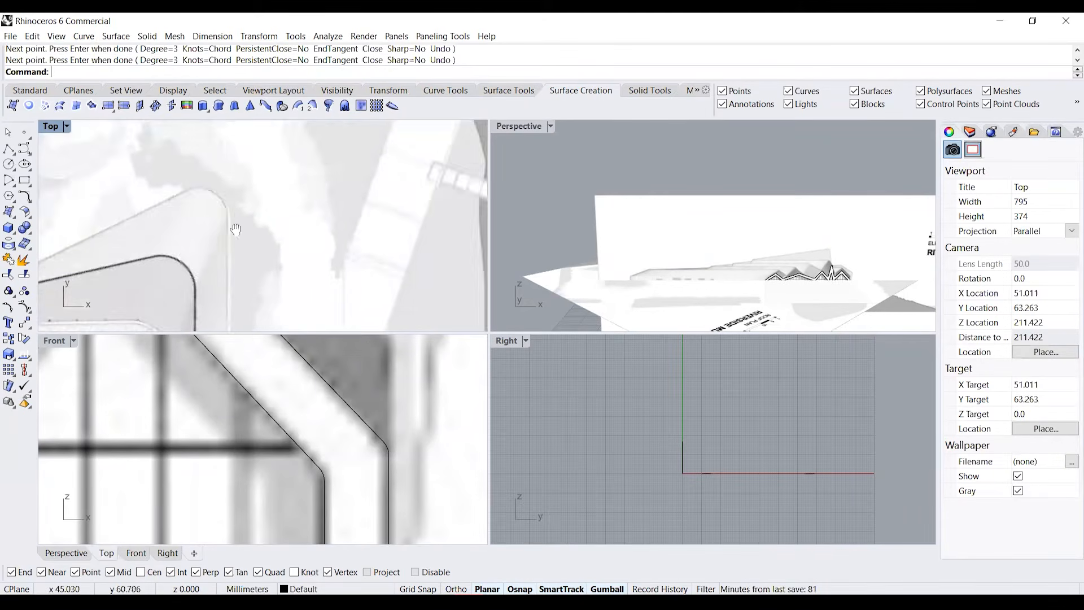
scroll(244, 158, "down", 6)
scroll(225, 211, "up", 6)
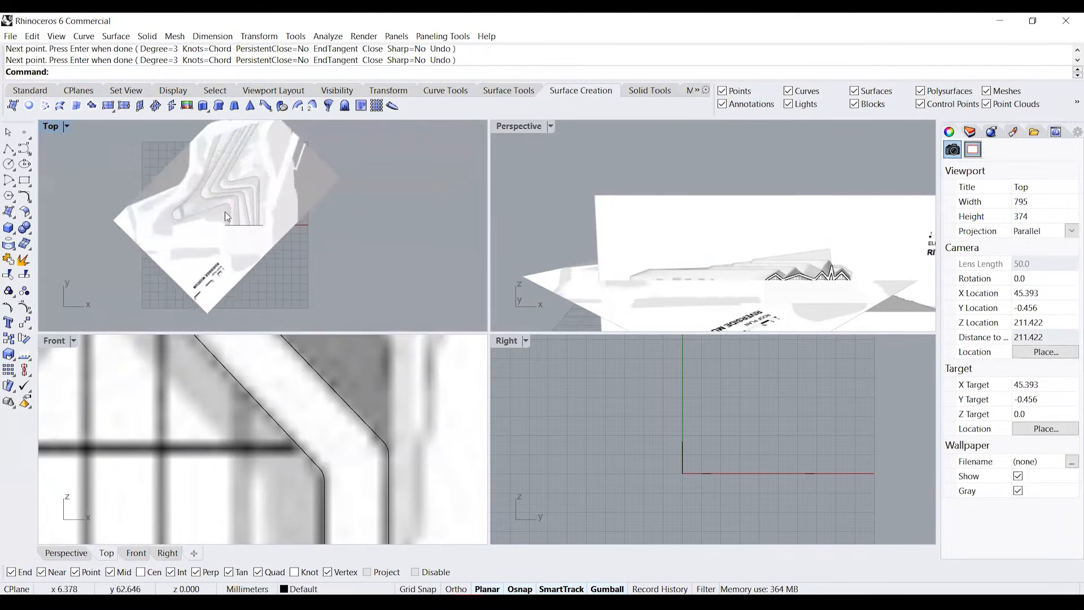
left_click(285, 217)
right_click_drag(740, 276, 714, 298)
scroll(639, 396, "down", 6)
scroll(729, 424, "up", 6)
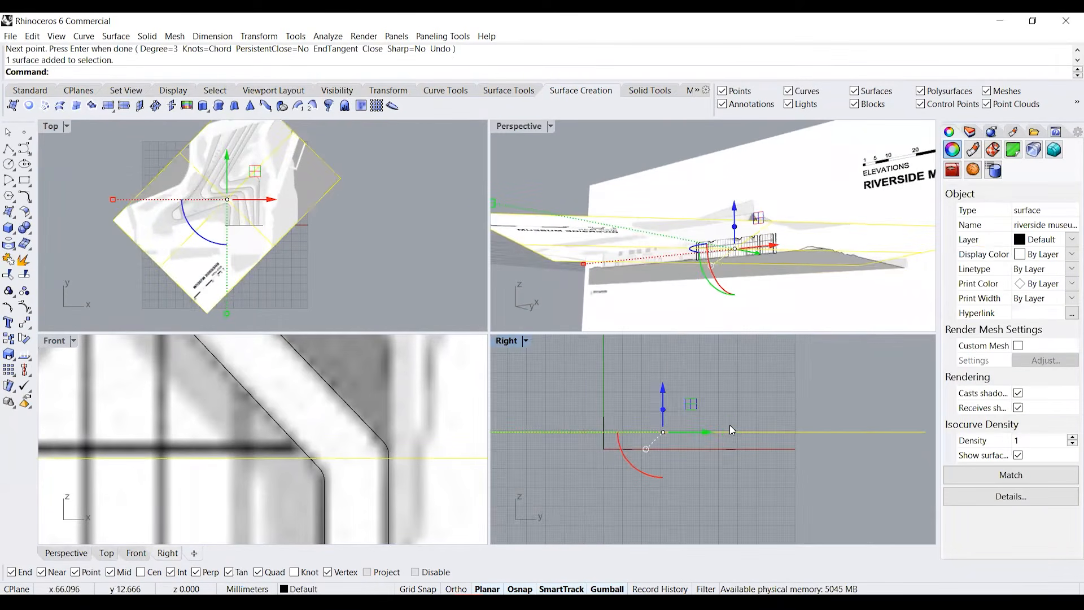
left_click_drag(661, 387, 658, 409)
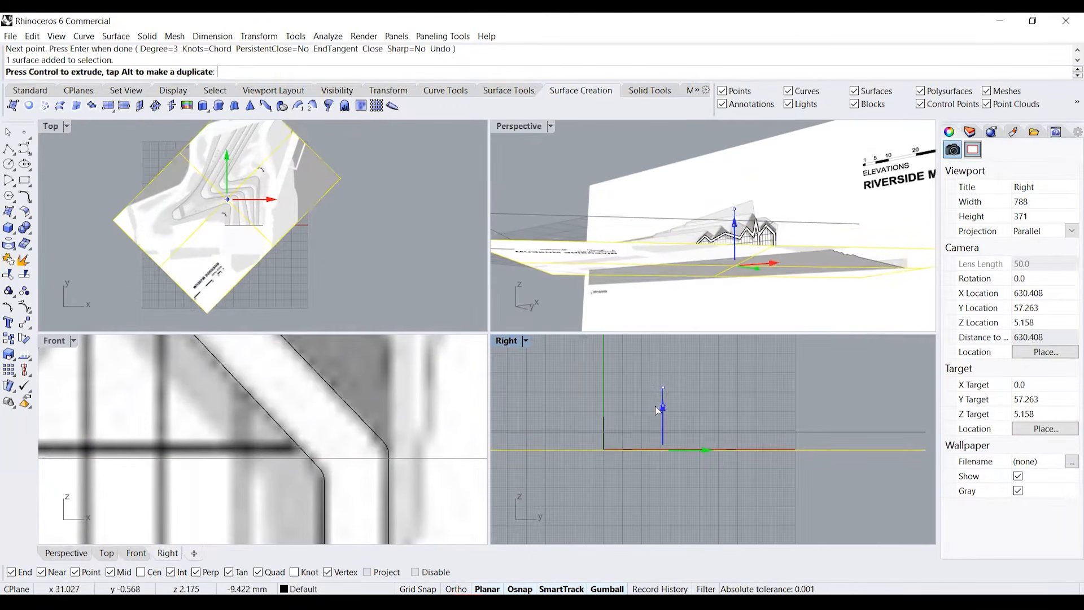
left_click(257, 287)
Trace the concave inner bend of the roof's right edge with a curve through points, ending on the straight edge beyond it
scroll(212, 184, "up", 4)
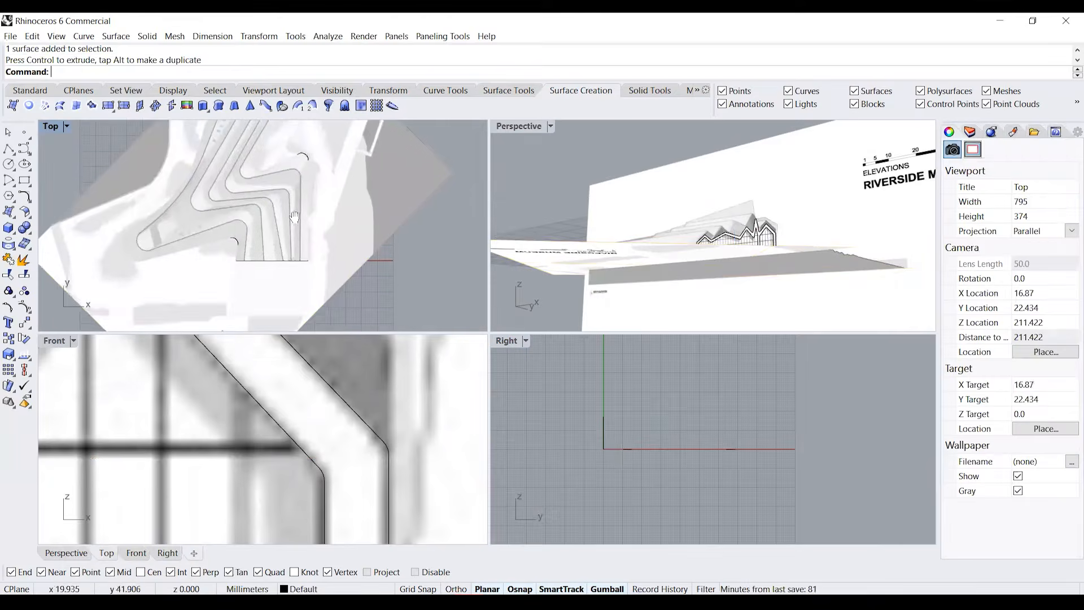
scroll(282, 224, "up", 3)
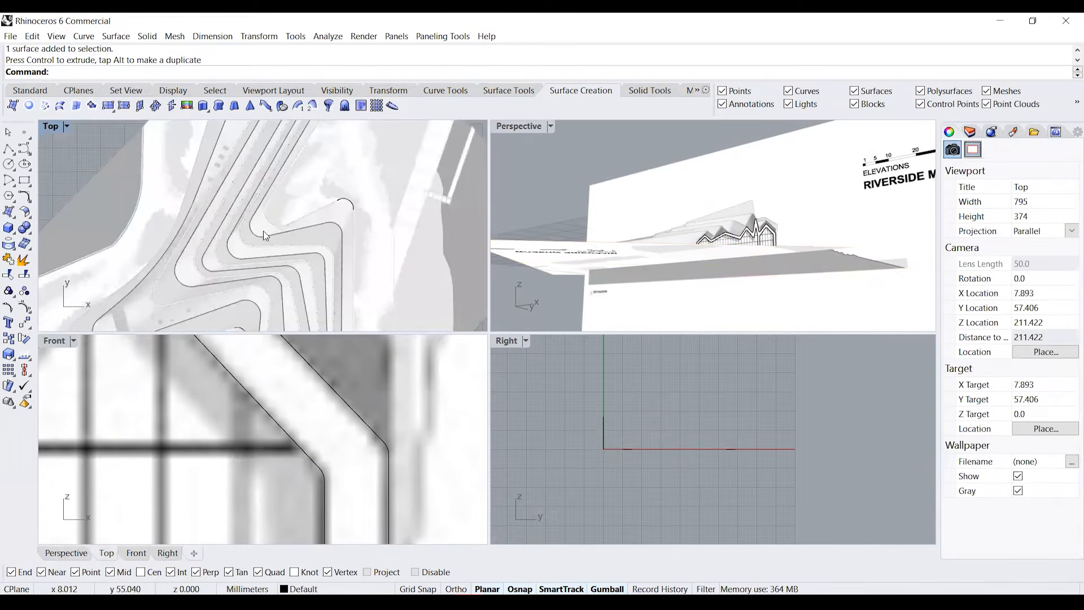
scroll(271, 214, "down", 6)
scroll(272, 219, "up", 12)
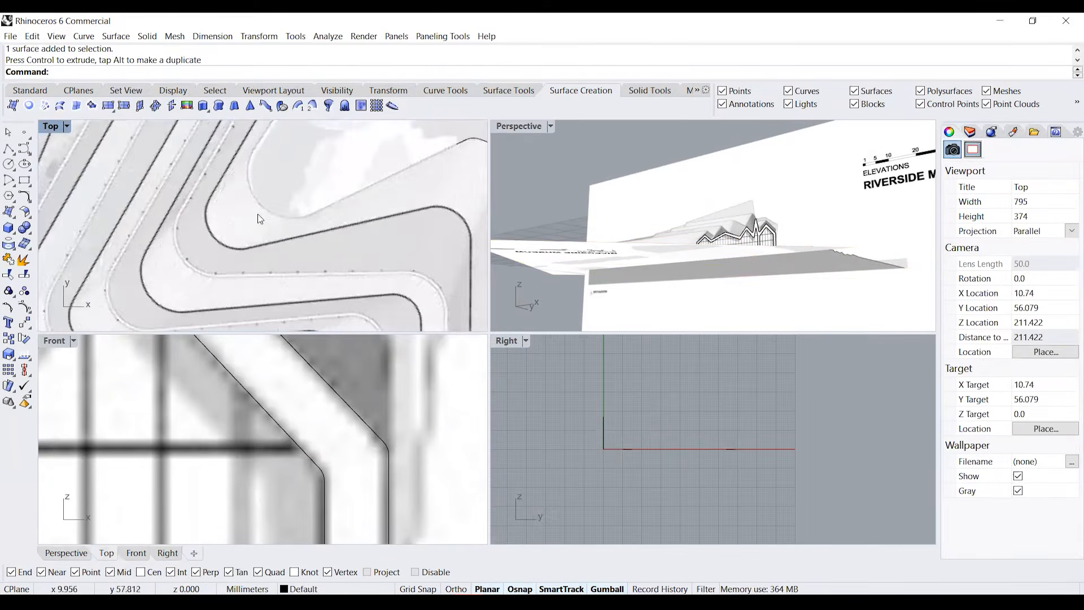
right_click(261, 219)
scroll(305, 217, "up", 5)
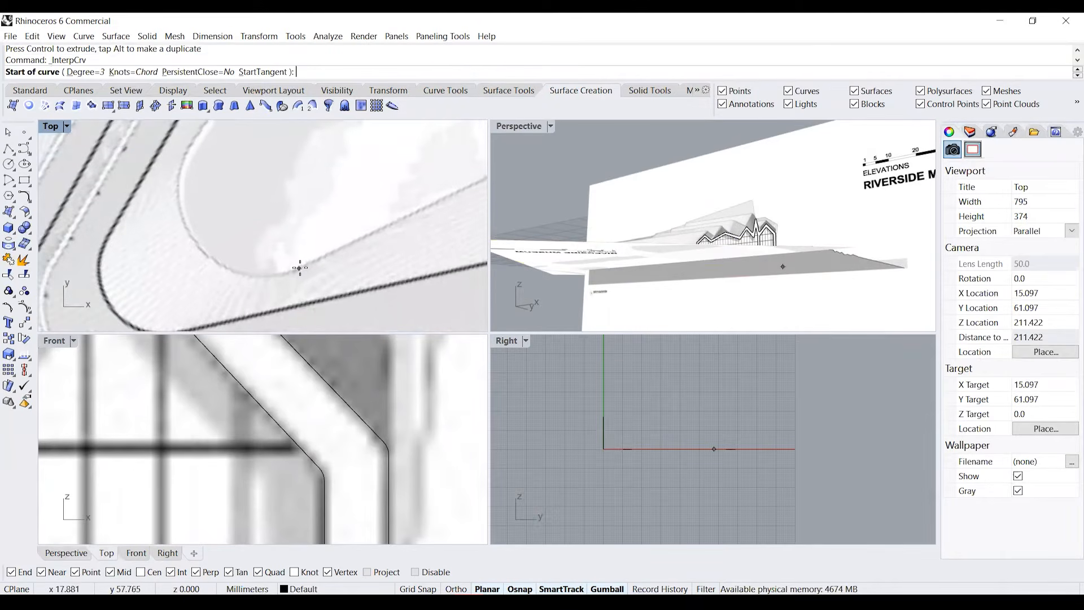
left_click(303, 266)
left_click(282, 273)
left_click(247, 276)
left_click(210, 255)
left_click(185, 216)
left_click(179, 172)
right_click_drag(179, 172, 169, 265)
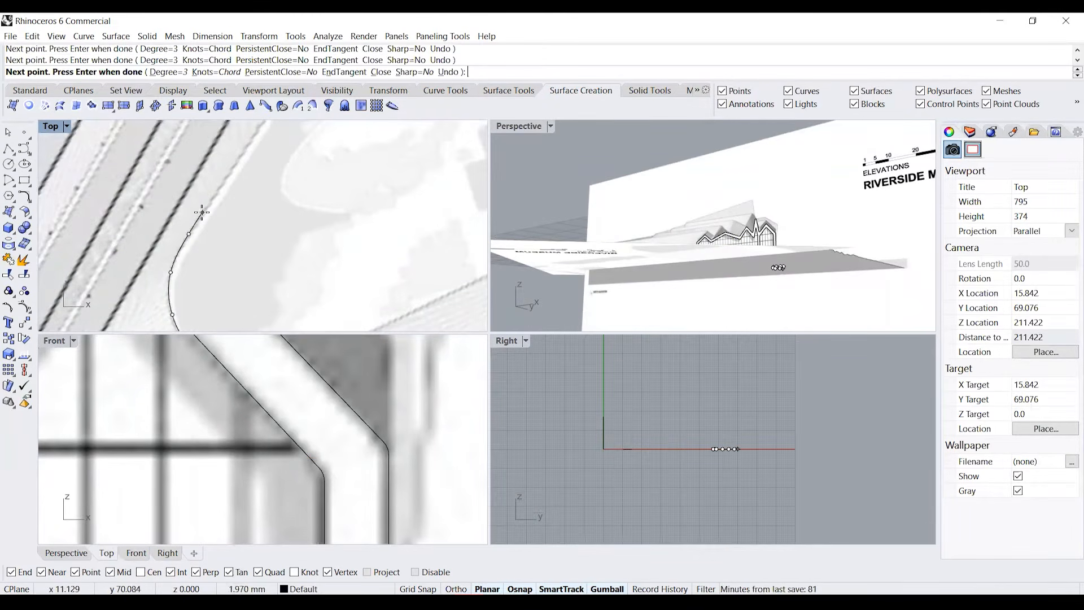
left_click(200, 211)
right_click(202, 211)
Finish the previous curve and start a curve through points along the underside of the roof outline's rounded left tip
scroll(286, 217, "down", 12)
right_click_drag(161, 323, 184, 268)
scroll(183, 272, "up", 20)
right_click(157, 276)
left_click(276, 241)
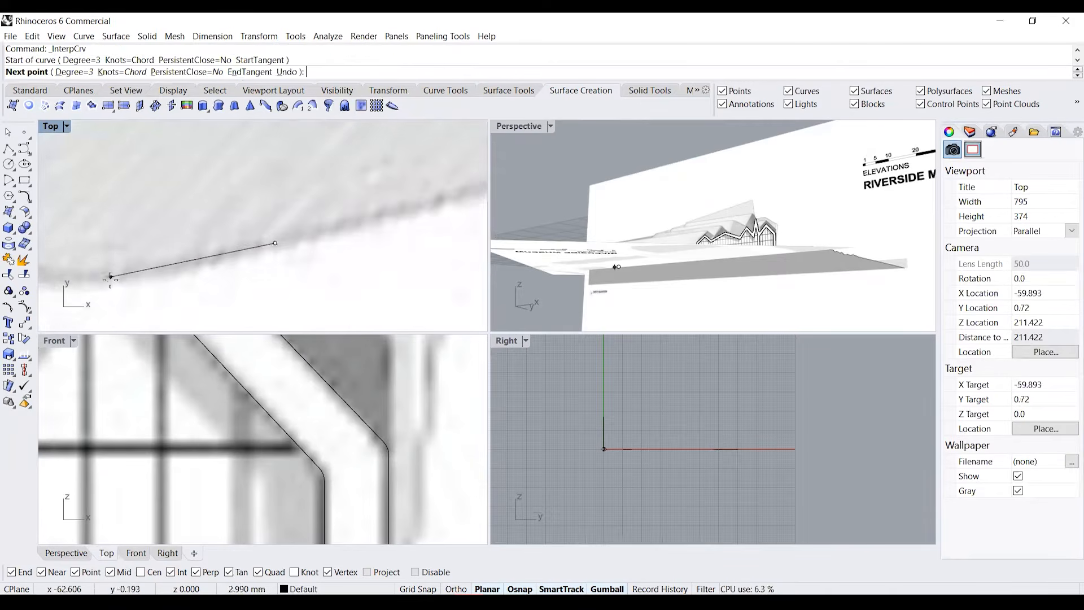
left_click(109, 281)
right_click_drag(109, 280, 317, 282)
scroll(314, 282, "down", 4)
left_click(224, 282)
left_click(146, 244)
scroll(146, 244, "down", 5)
right_click_drag(146, 243, 255, 287)
left_click(224, 267)
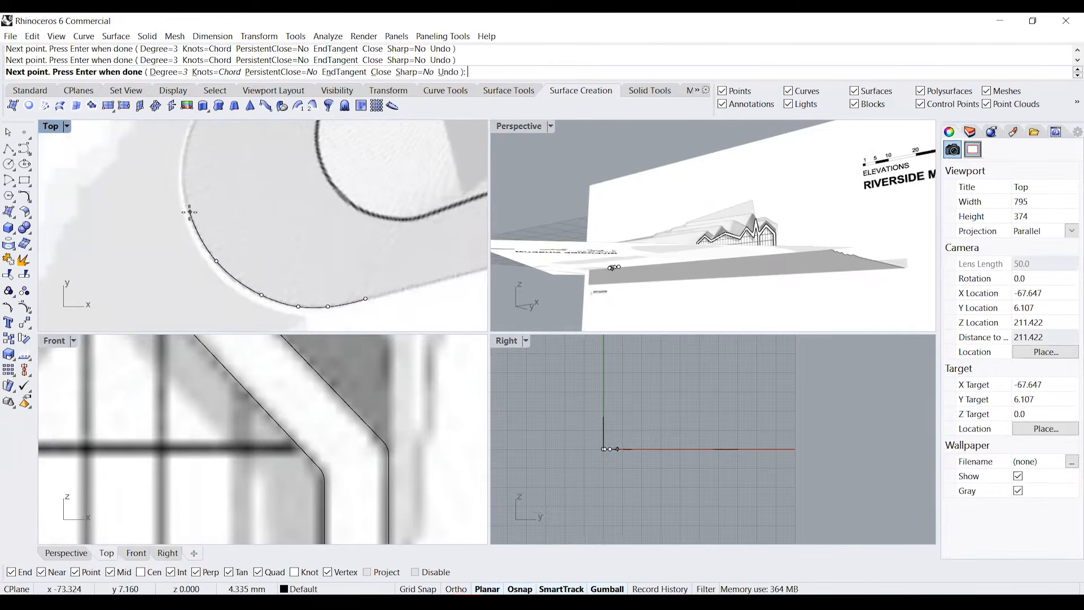
Continue the curve around the left side of the rounded tip to the start of the long roof edge
left_click(188, 212)
left_click(183, 156)
scroll(182, 157, "up", 5)
right_click_drag(186, 212, 213, 222)
scroll(212, 222, "down", 5)
left_click(234, 168)
scroll(278, 137, "up", 4)
left_click(278, 186)
Continue the curve up the diagonal stretch of the left roof edge into its gentle bend
scroll(278, 186, "down", 12)
right_click_drag(278, 186, 225, 275)
mouse_move(279, 253)
right_mouse_down()
mouse_move(322, 245)
mouse_move(293, 272)
right_mouse_up()
scroll(293, 272, "down", 8)
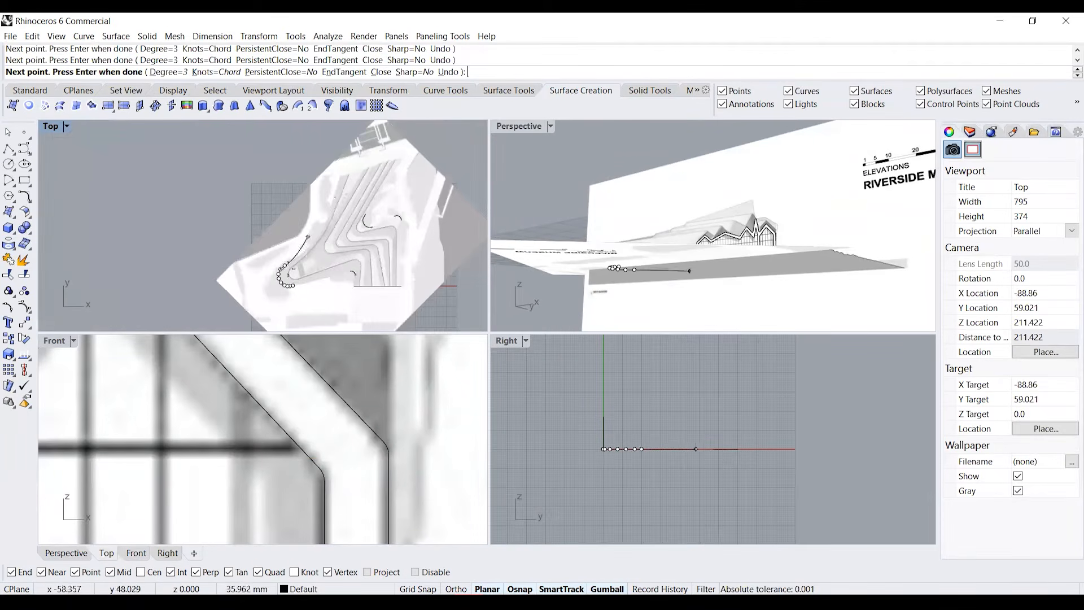
scroll(319, 230, "up", 10)
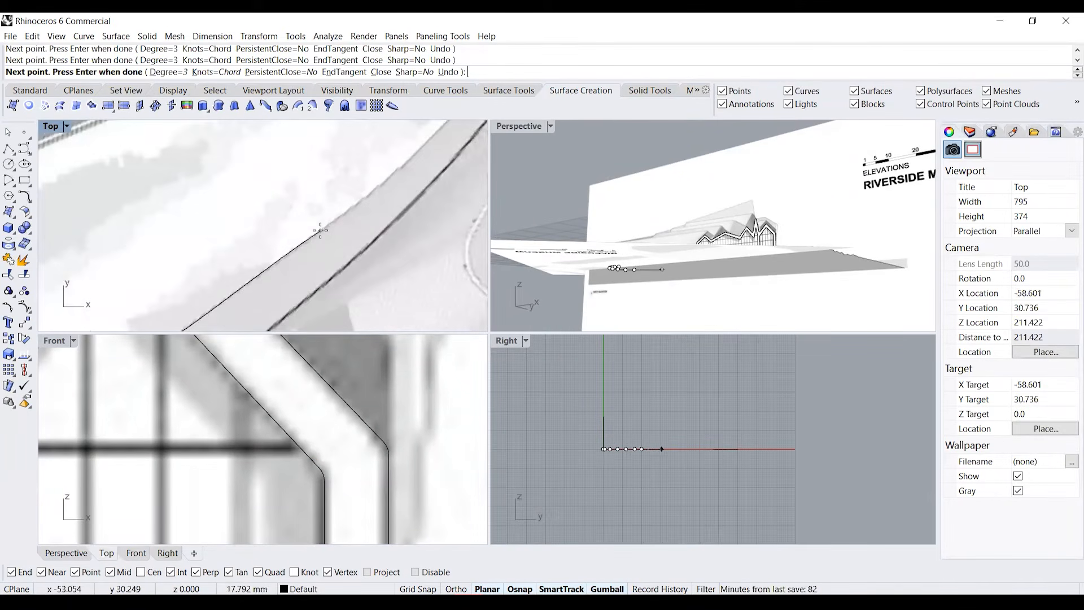
left_click(378, 186)
right_click_drag(442, 138, 263, 247)
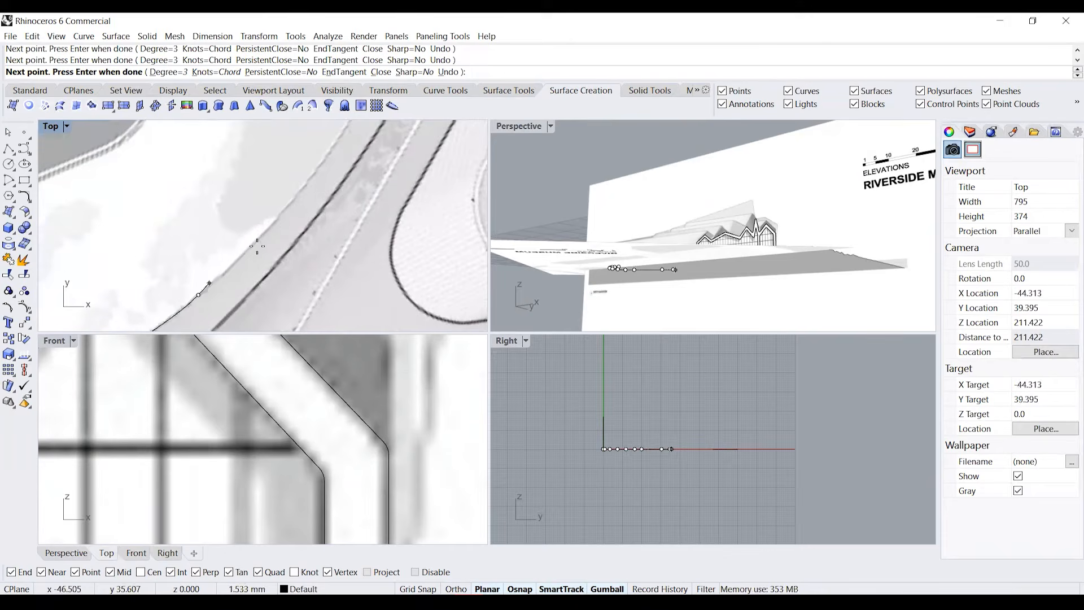
left_click(281, 212)
Extend the curve along the rest of the left roof edge to the roof's far left corner and end it there
right_click_drag(361, 135, 270, 282)
left_click(297, 194)
right_click_drag(339, 141, 273, 238)
left_click(278, 164)
right_click_drag(322, 138, 271, 270)
left_click(281, 143)
right_click_drag(281, 142, 266, 289)
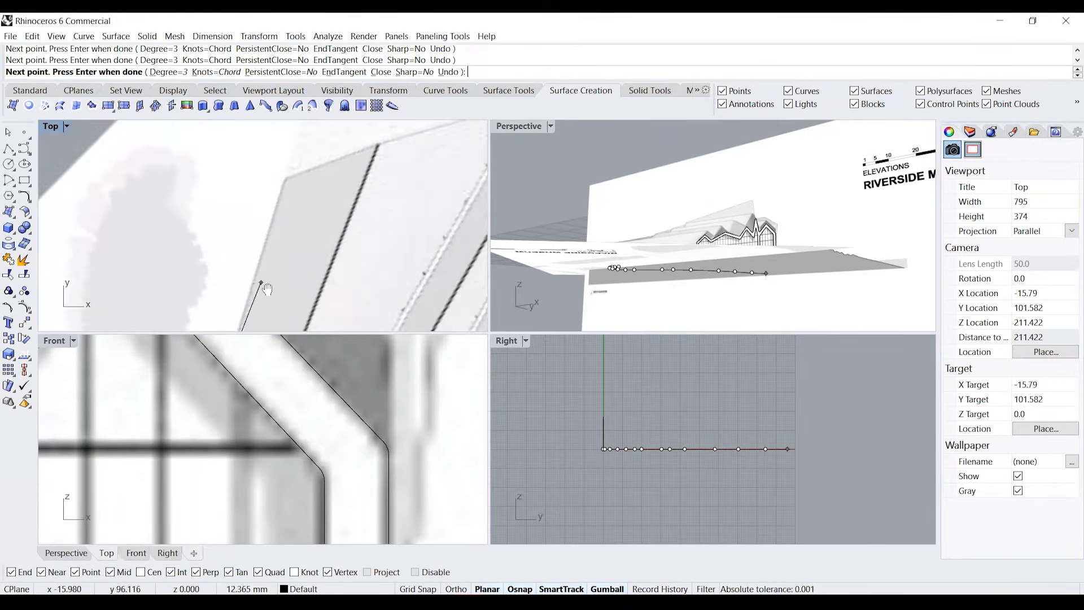
right_click(286, 179)
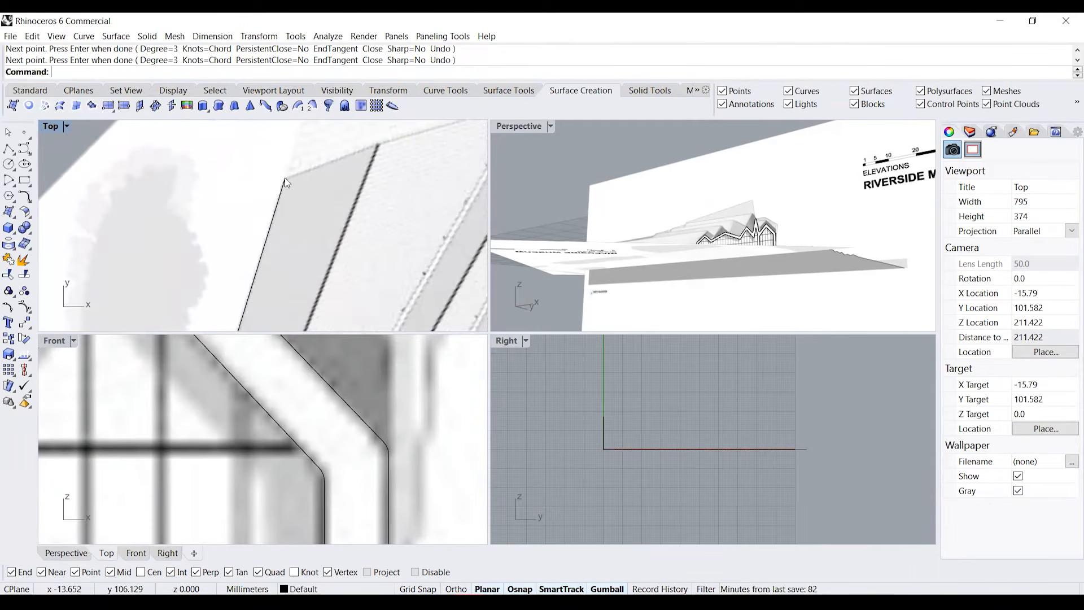
Try to connect the rounded left tip's curve to the inner corner curve with a straight line
scroll(287, 180, "down", 4)
right_click_drag(286, 180, 314, 201)
right_click_drag(376, 191, 339, 180)
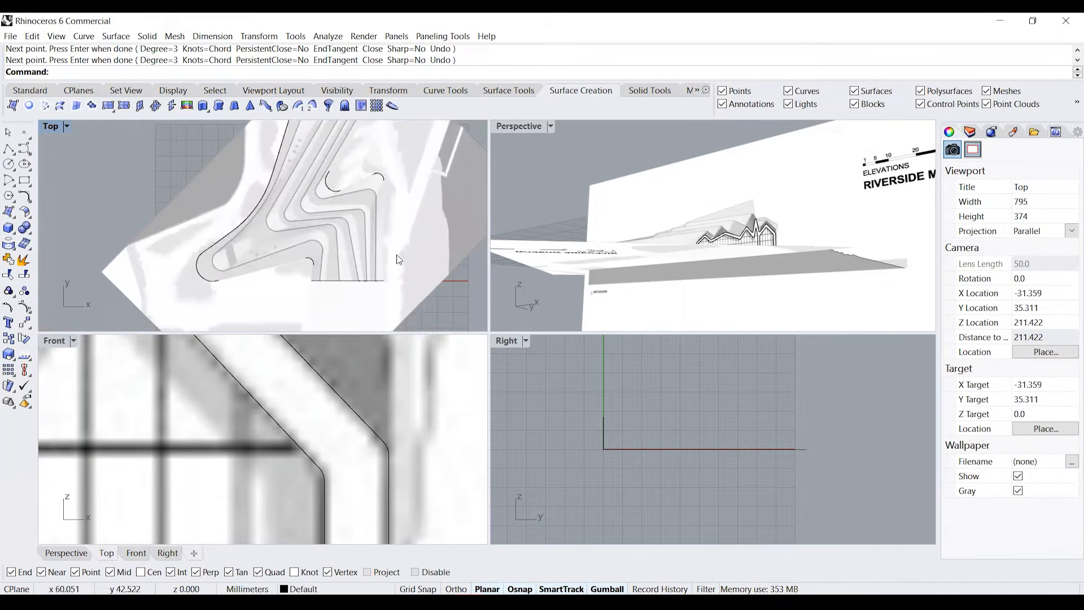
left_click(10, 150)
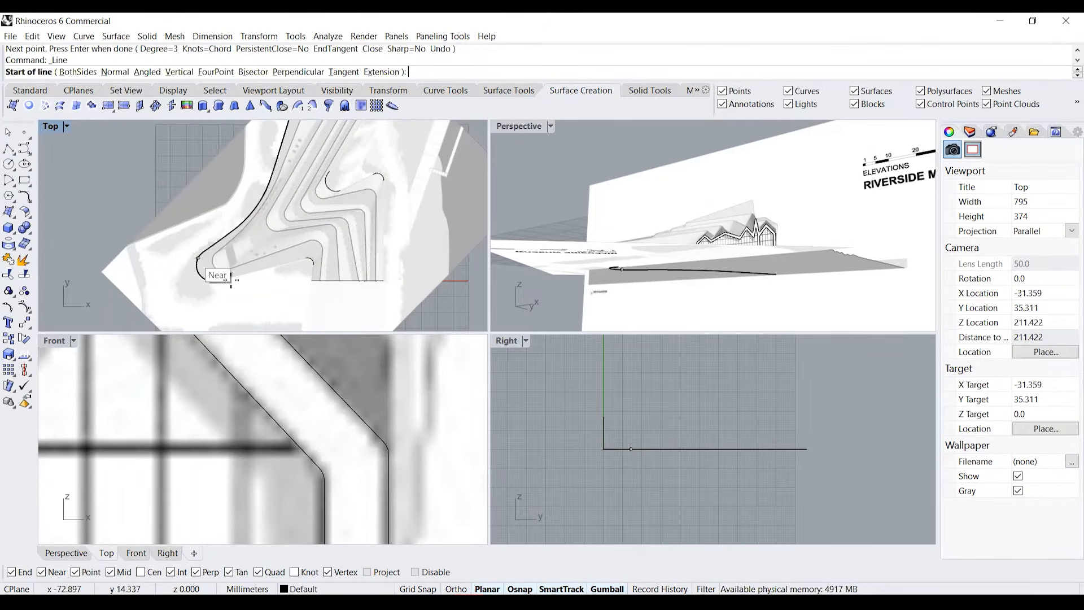
scroll(240, 279, "up", 9)
scroll(201, 282, "up", 8)
left_click(261, 227)
scroll(261, 227, "down", 10)
scroll(416, 218, "up", 9)
left_click(327, 145)
Try to draw a line from the inner corner curve's end to the left base of the facade
right_click(367, 175)
scroll(366, 180, "up", 5)
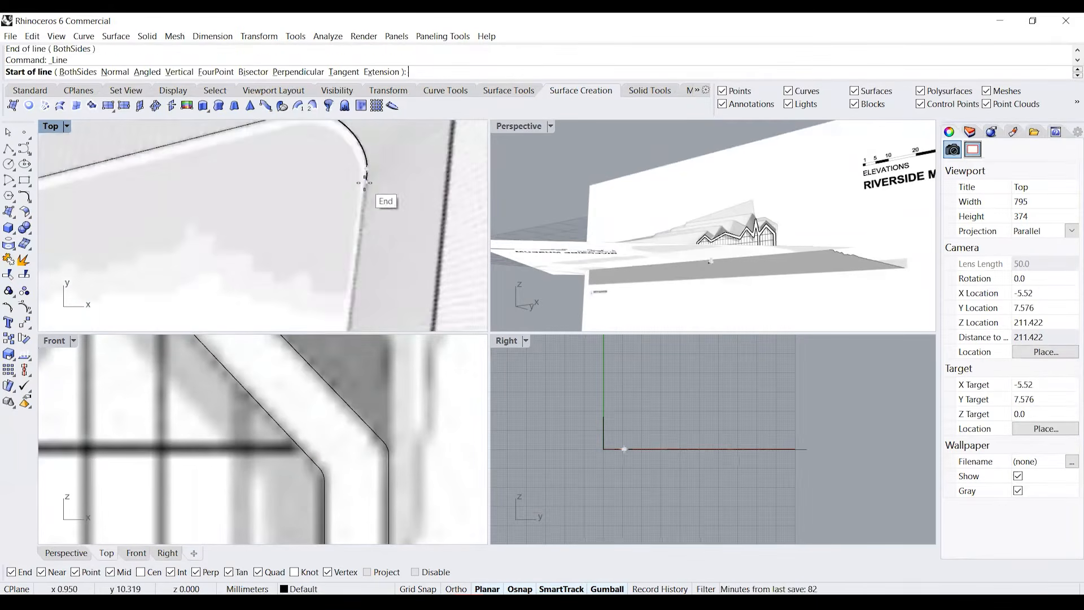
left_click(364, 182)
left_click(322, 261)
scroll(295, 261, "down", 15)
Try to draw a line from the right roof edge's outer bend to the right base of the facade
right_click(339, 186)
left_click(355, 139)
scroll(351, 316, "up", 18)
left_click(365, 199)
Try to reposition the last line's end at the facade's right base, and undo the drawn connecting lines
left_click(365, 186)
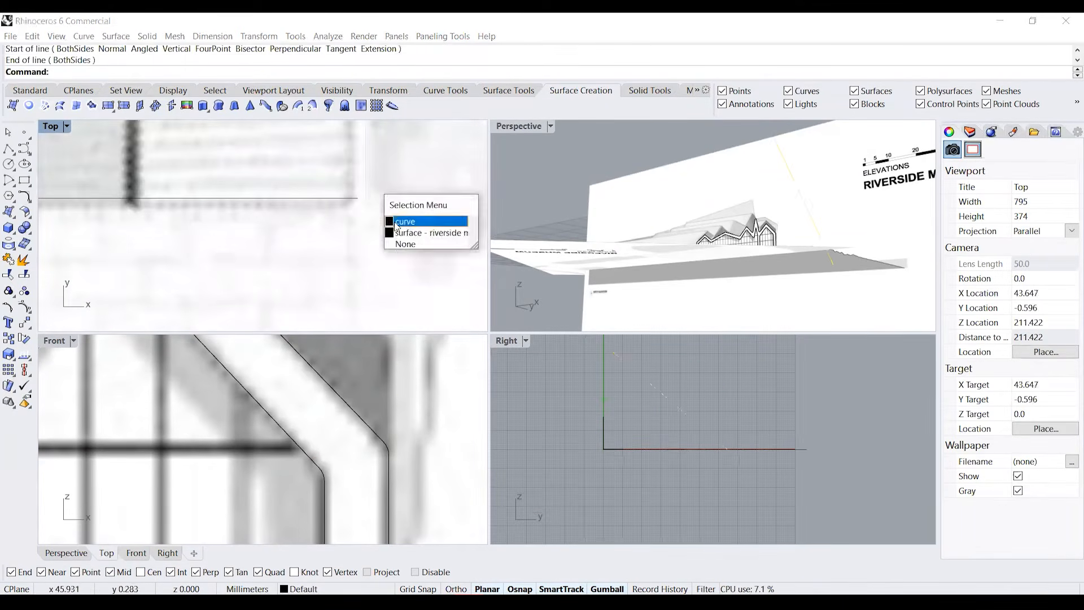
left_click(397, 225)
left_click_drag(351, 174, 401, 230)
key("ctrl+z")
left_click(367, 176)
left_click(398, 213)
left_click_drag(350, 174, 404, 230)
key("Escape")
scroll(363, 222, "down", 20)
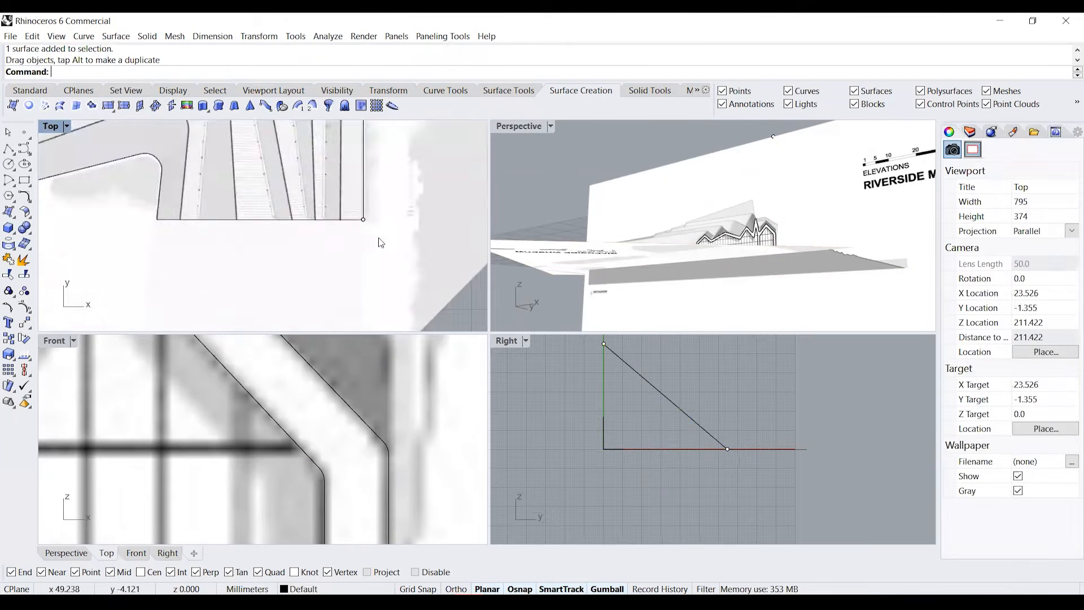
scroll(375, 316, "down", 5)
key("ctrl+z")
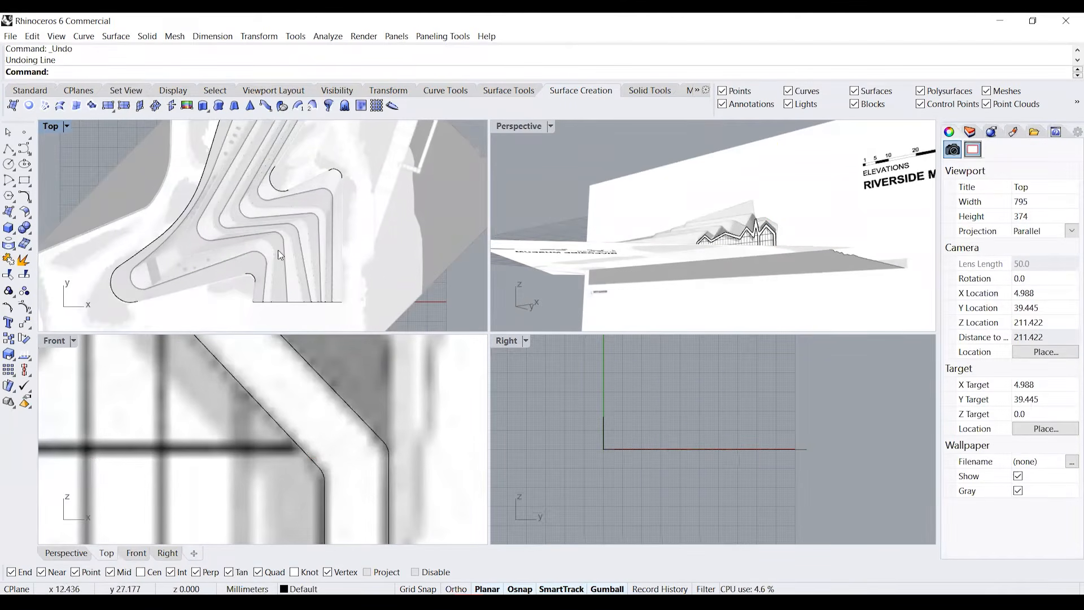
Draw a straight line from the rounded left tip's curve end to the start of the inner corner curve
right_click_drag(278, 249, 318, 227)
right_click_drag(310, 303, 291, 274)
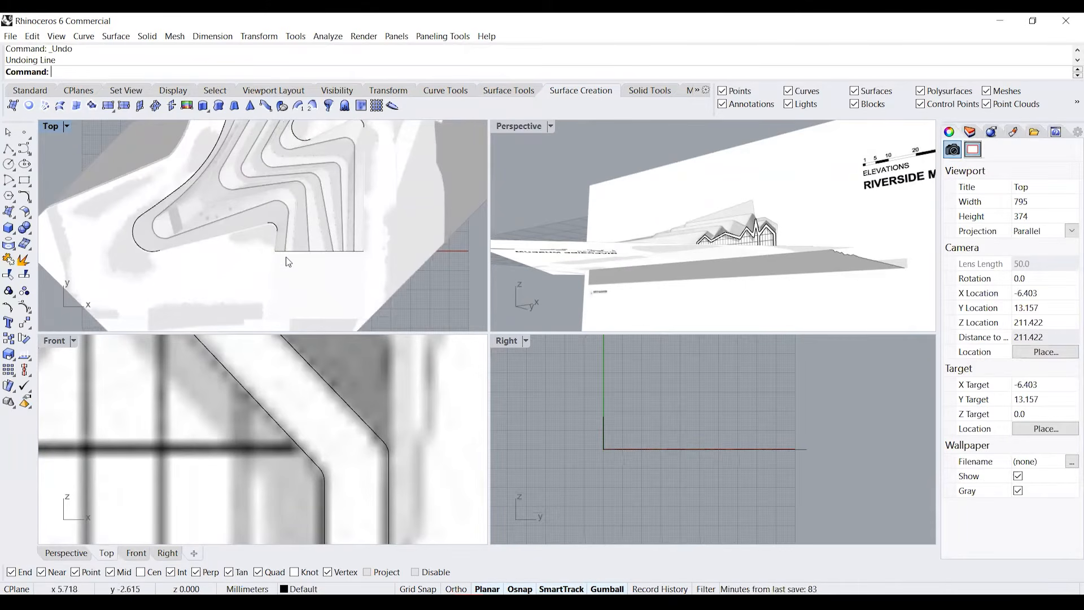
left_click(12, 153)
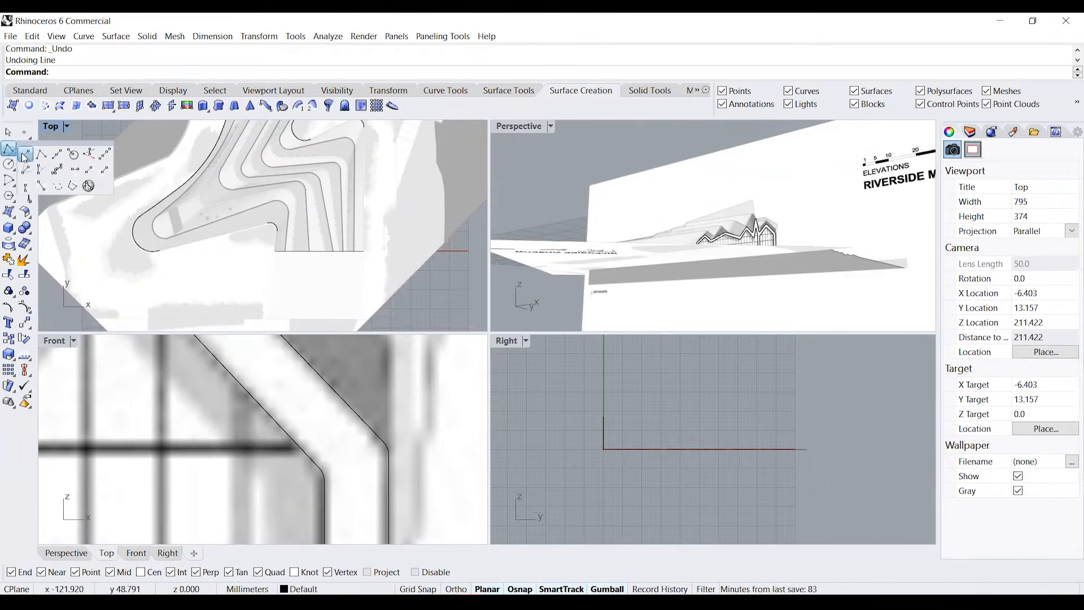
left_click(27, 156)
scroll(163, 249, "up", 15)
left_click(138, 264)
right_click_drag(451, 215, 51, 293)
left_click(392, 174)
Draw a line from the inner corner curve's lower end to the facade frame's left base
right_click(391, 175)
mouse_move(421, 226)
right_mouse_down()
mouse_move(297, 149)
mouse_move(276, 316)
right_mouse_up()
left_click(333, 152)
left_click(320, 284)
Draw a line from the facade frame's right base to the outer bend of the right roof edge
scroll(225, 254, "down", 8)
right_click(249, 249)
scroll(249, 249, "up", 15)
left_click(249, 249)
scroll(254, 186, "down", 18)
left_click(276, 182)
Connect the right edge's outer and inner bends with a line, and draw another from the inner bend to the far right corner
right_click(265, 175)
left_click(251, 166)
left_click(175, 204)
right_click(176, 205)
left_click(222, 210)
right_click_drag(300, 153, 249, 288)
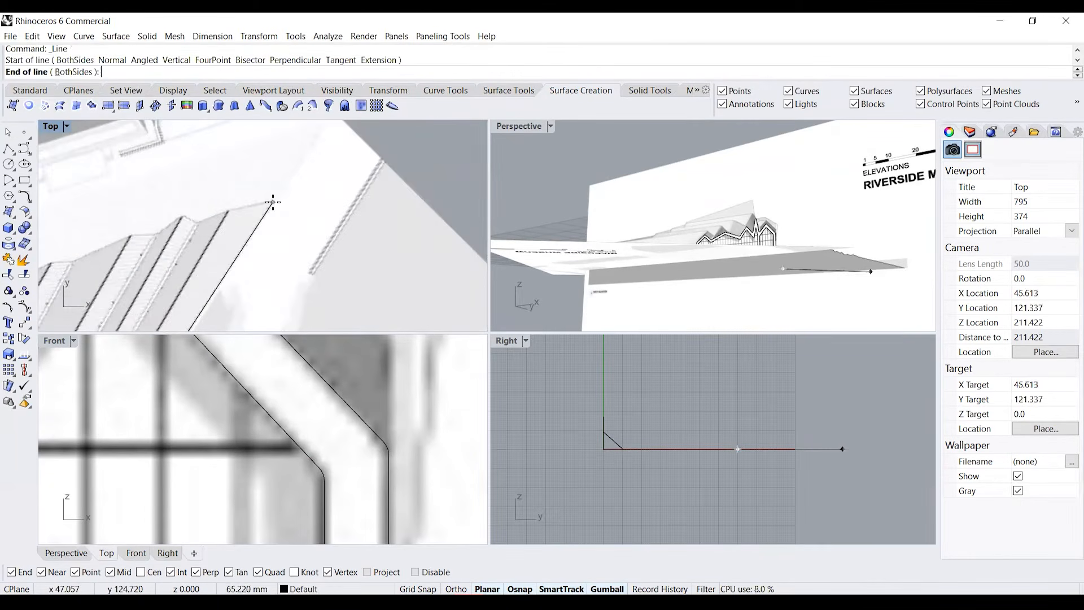
left_click(271, 202)
Delete the slanted line between the inner corner curve and the facade's left base
scroll(417, 251, "up", 8)
left_click(443, 254)
left_click(479, 294)
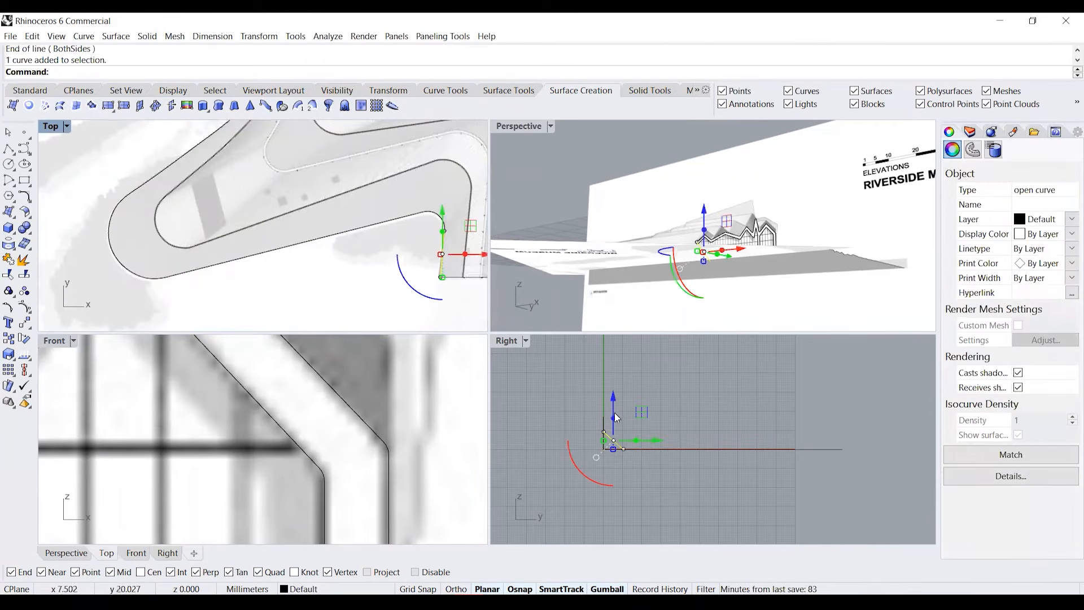
scroll(624, 442, "up", 2)
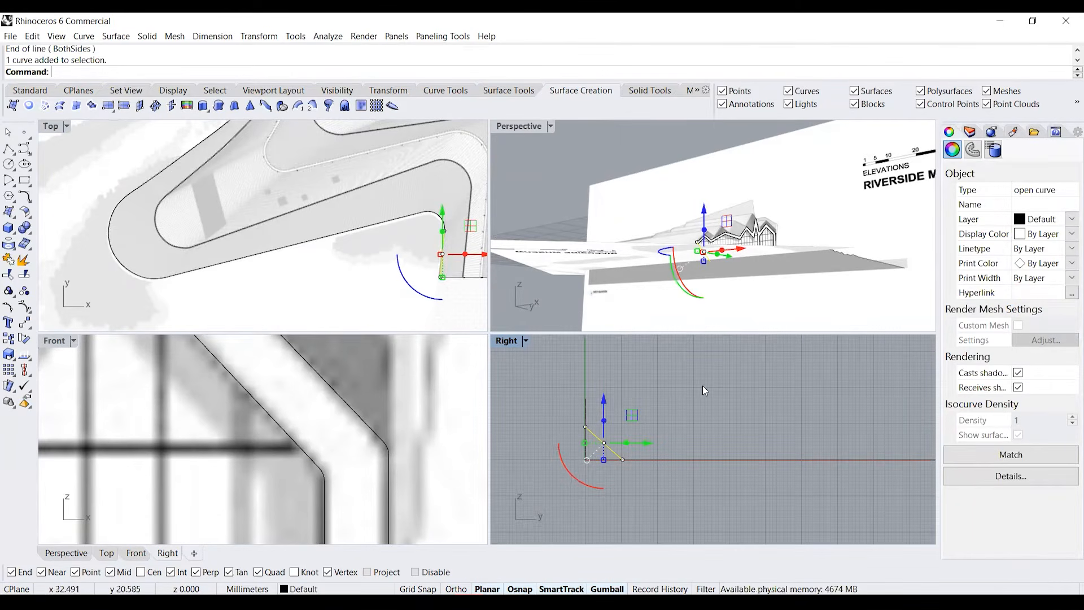
key("Delete")
Redraw the line from the inner corner curve's end to the facade frame's left base at ground level
right_click(464, 232)
scroll(451, 231, "up", 13)
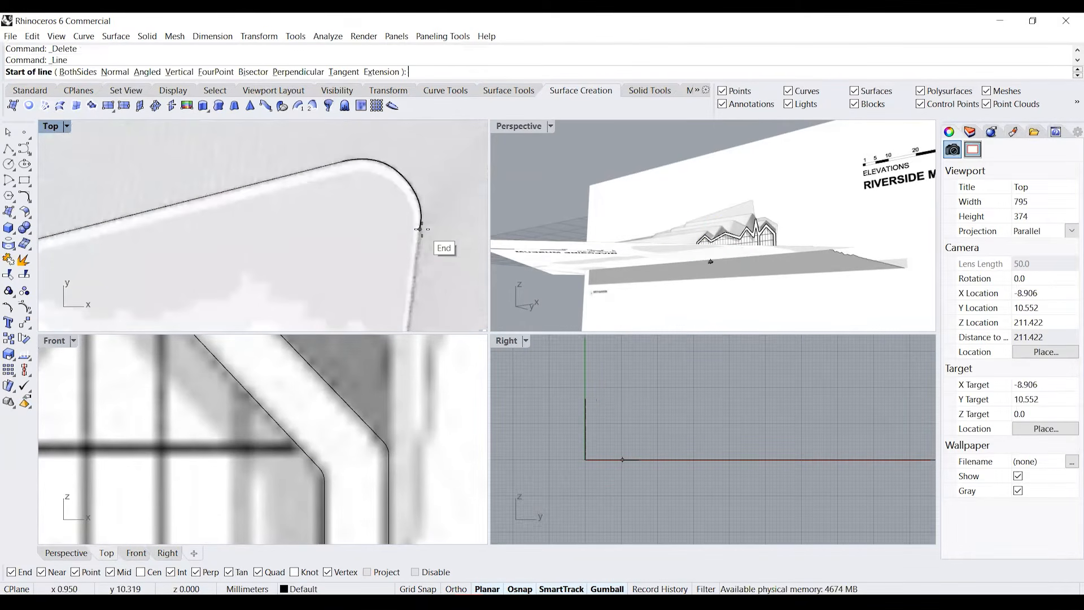
left_click(419, 229)
scroll(358, 435, "up", 5)
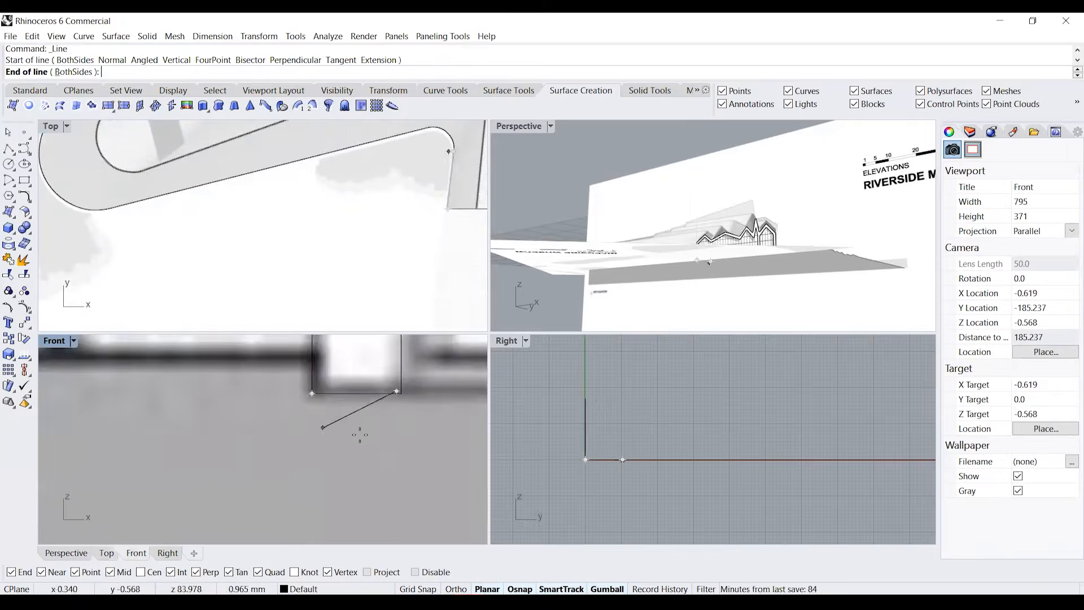
key("Escape")
scroll(325, 243, "down", 5)
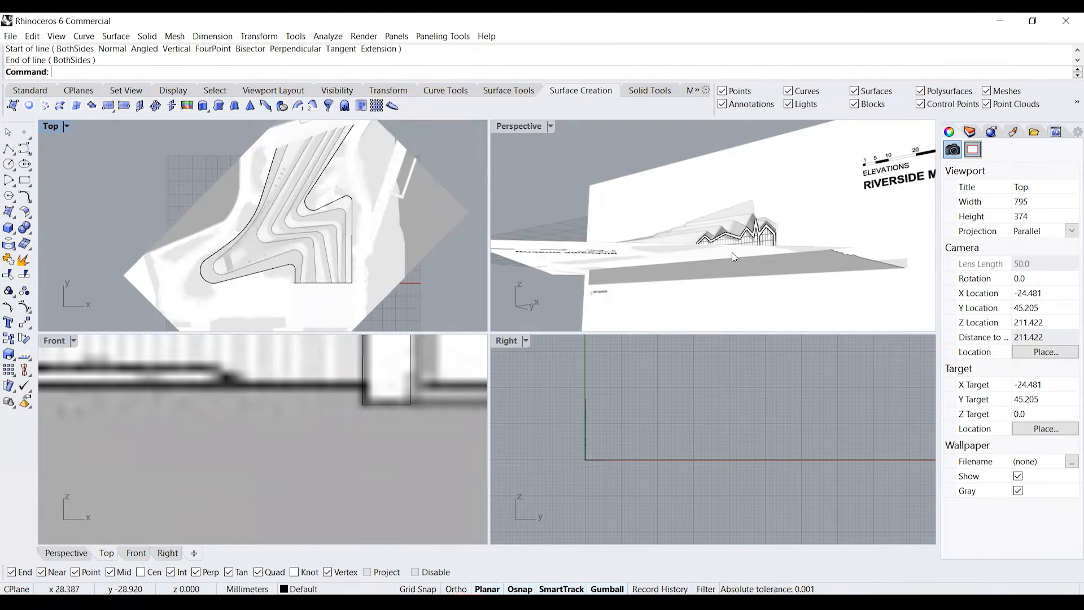
Hide the roof plan picture and the elevation picture
scroll(347, 221, "down", 3)
left_click(360, 220)
type("Hide")
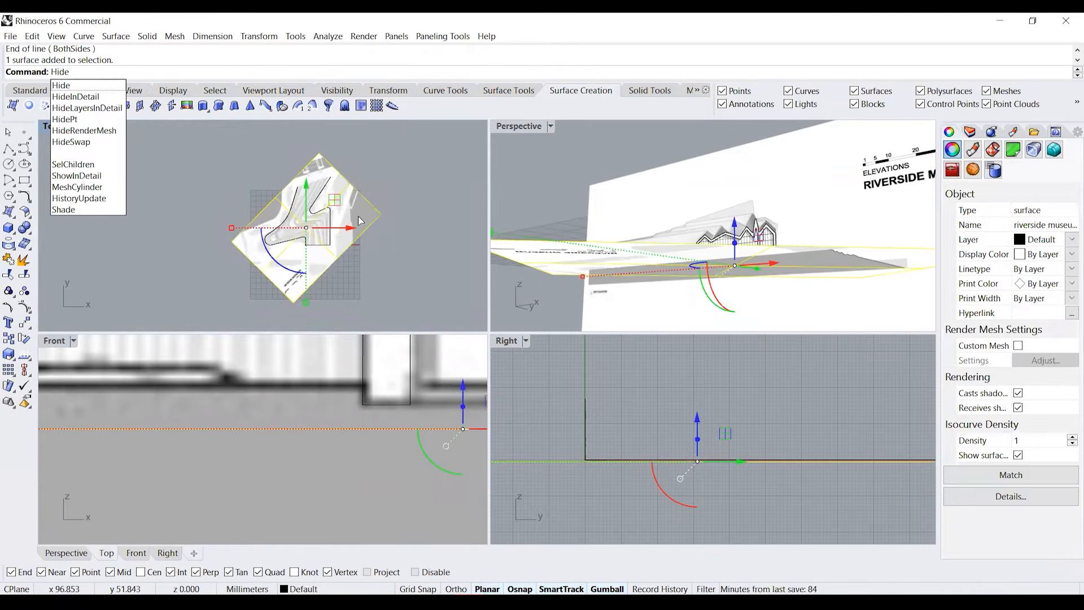
key("Return")
left_click(750, 188)
key("Return")
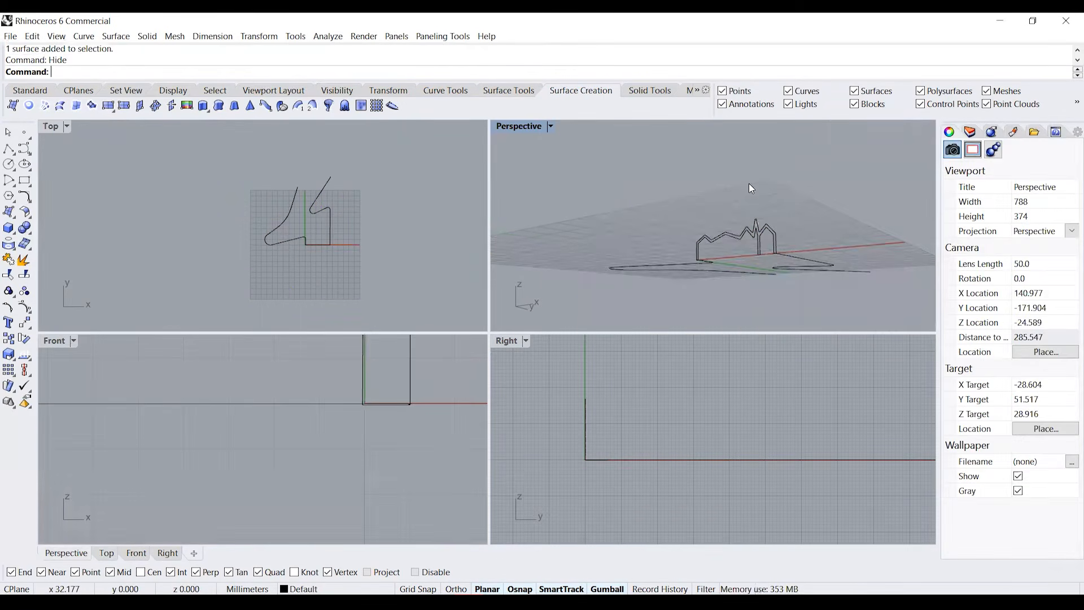
Move the end point of the short connecting line onto the facade frame's left base corner and deselect it
right_click_drag(748, 183, 739, 245)
scroll(717, 244, "up", 14)
right_click_drag(613, 244, 762, 258)
right_click_drag(818, 234, 706, 225)
scroll(706, 224, "up", 2)
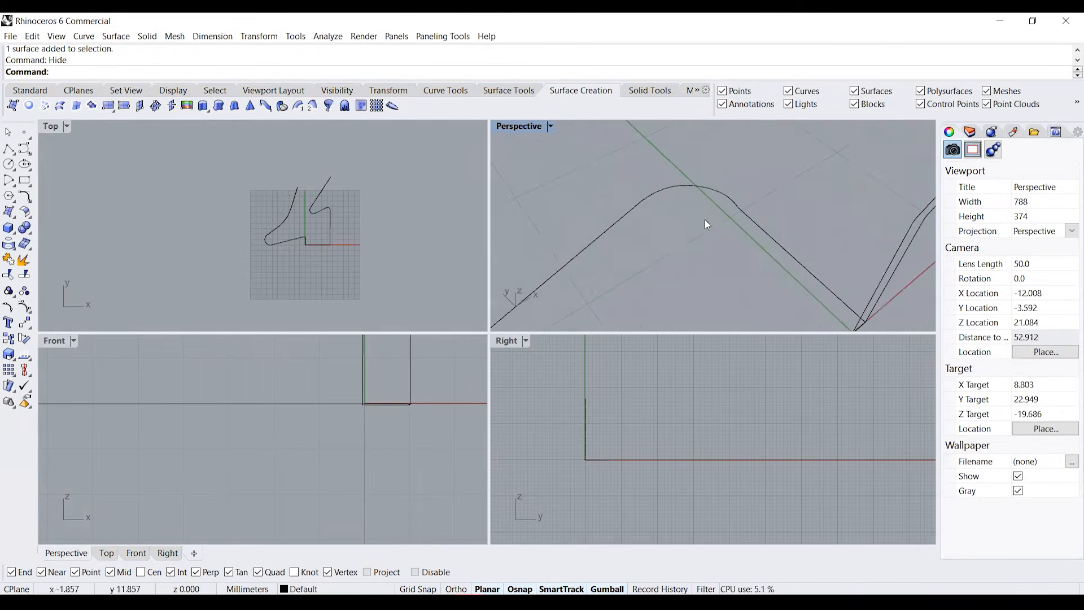
left_click(768, 236)
scroll(744, 256, "up", 6)
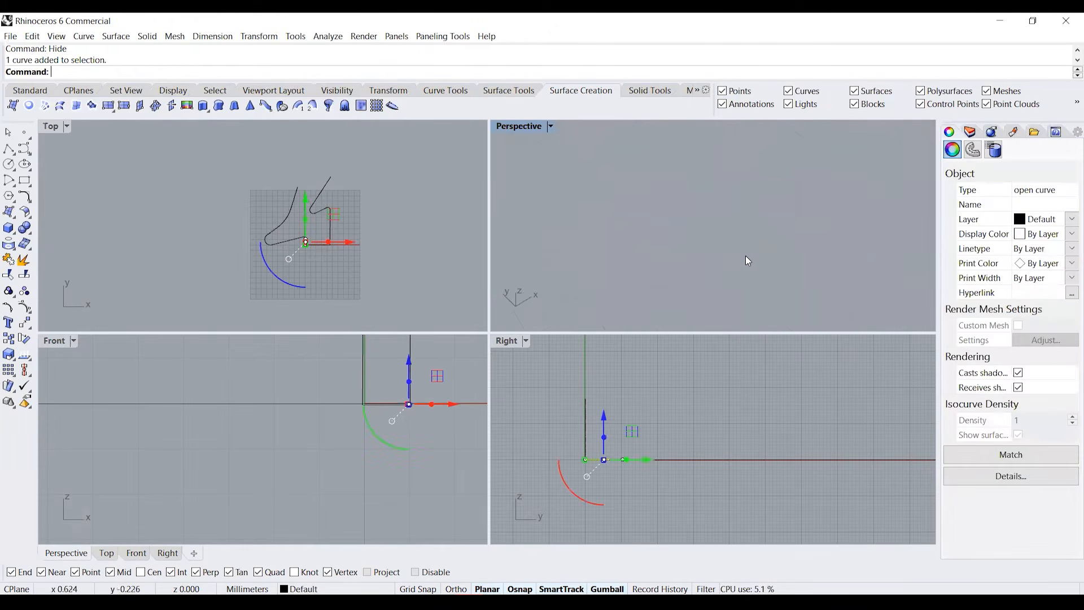
left_click_drag(666, 224, 722, 260)
left_click(679, 272)
Examine in perspective how the roof outline curves meet the facade frame
scroll(647, 259, "down", 9)
scroll(655, 254, "up", 7)
scroll(633, 277, "down", 10)
right_click_drag(796, 217, 631, 215)
scroll(691, 216, "up", 8)
right_click_drag(725, 255, 669, 231, "shift")
scroll(648, 240, "up", 12)
scroll(605, 209, "down", 2)
scroll(547, 222, "down", 12)
right_click_drag(679, 207, 656, 235)
scroll(655, 235, "up", 3)
scroll(654, 236, "down", 3)
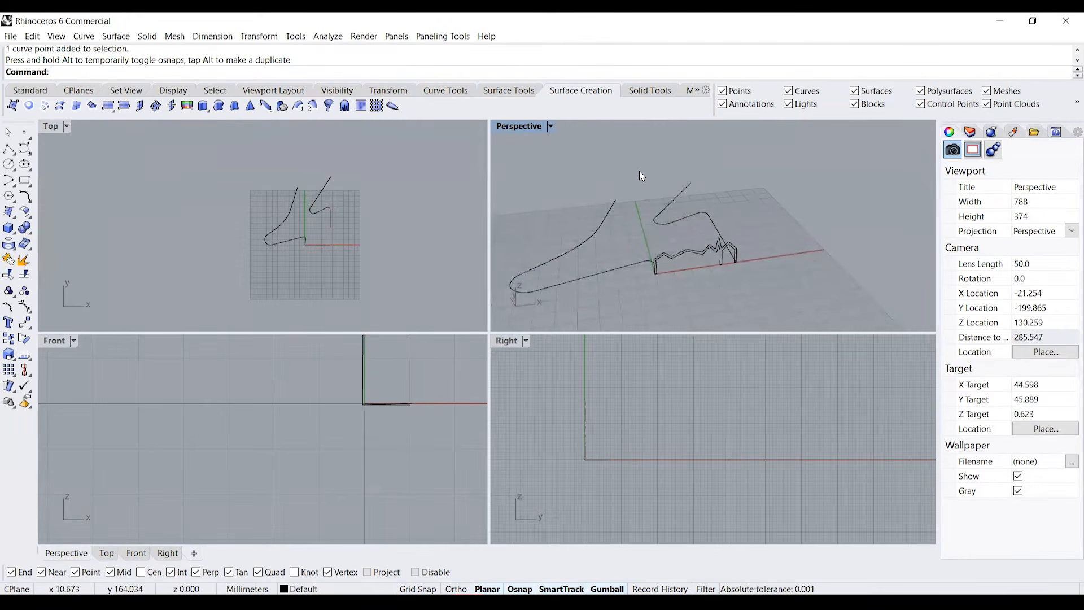
mouse_move(706, 265)
right_mouse_down()
mouse_move(719, 273)
mouse_move(691, 281)
right_mouse_up()
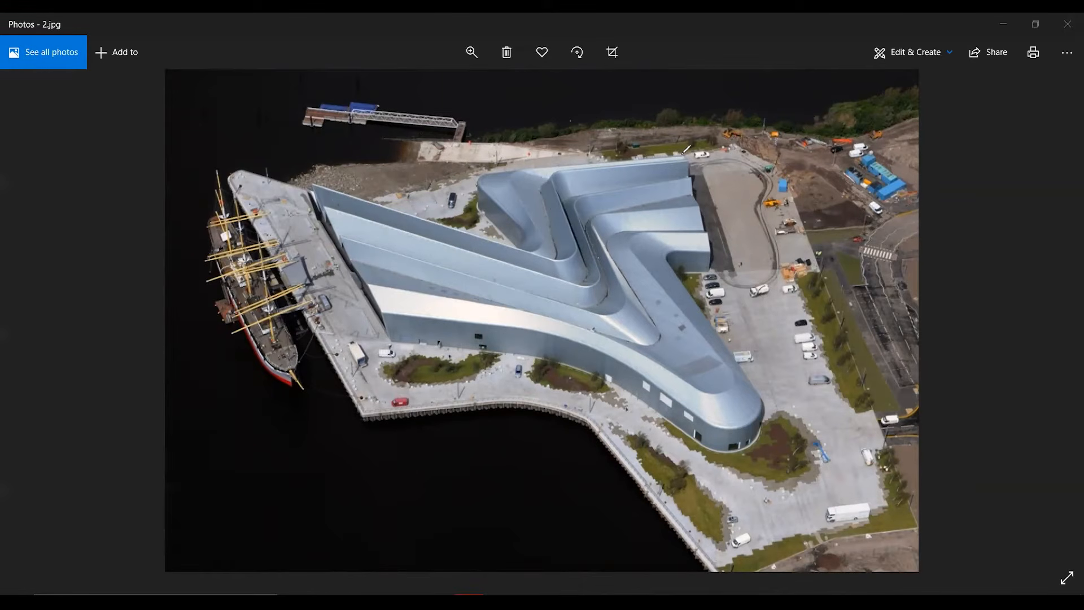
On the aerial photo 2.jpg in Photos, trace the two outer roof edges in red and write "Sweep 1 & 2" beside the building
mouse_move(679, 153)
left_mouse_down()
mouse_move(489, 158)
mouse_move(481, 189)
mouse_move(511, 242)
mouse_move(328, 182)
left_mouse_up()
mouse_move(708, 254)
left_mouse_down()
mouse_move(680, 248)
mouse_move(728, 361)
mouse_move(731, 425)
mouse_move(557, 337)
mouse_move(379, 317)
left_mouse_up()
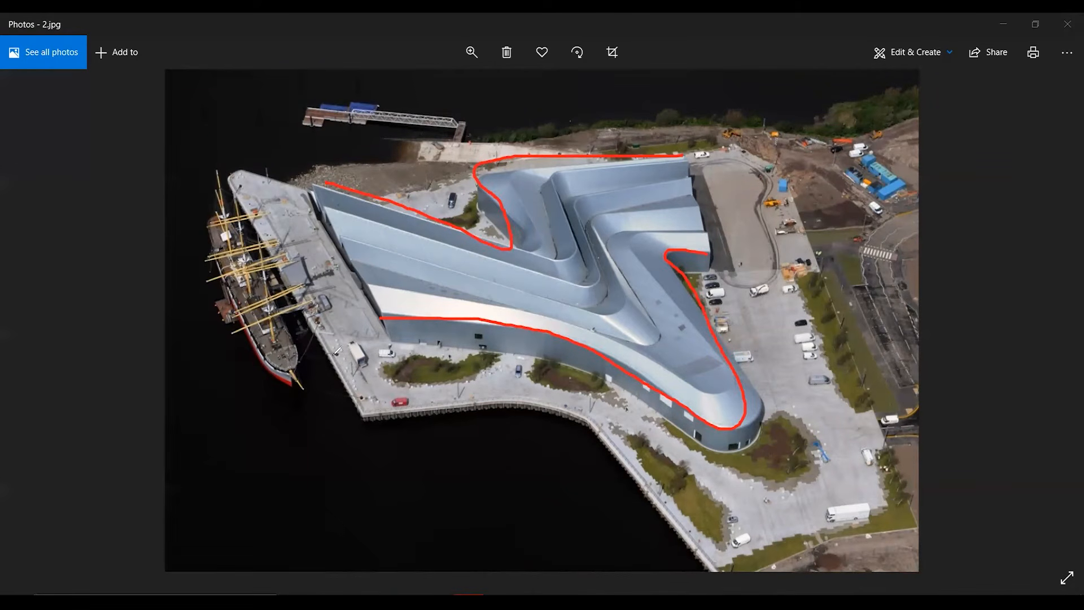
mouse_move(47, 391)
left_mouse_down()
mouse_move(24, 435)
mouse_move(106, 418)
mouse_move(116, 444)
left_mouse_up()
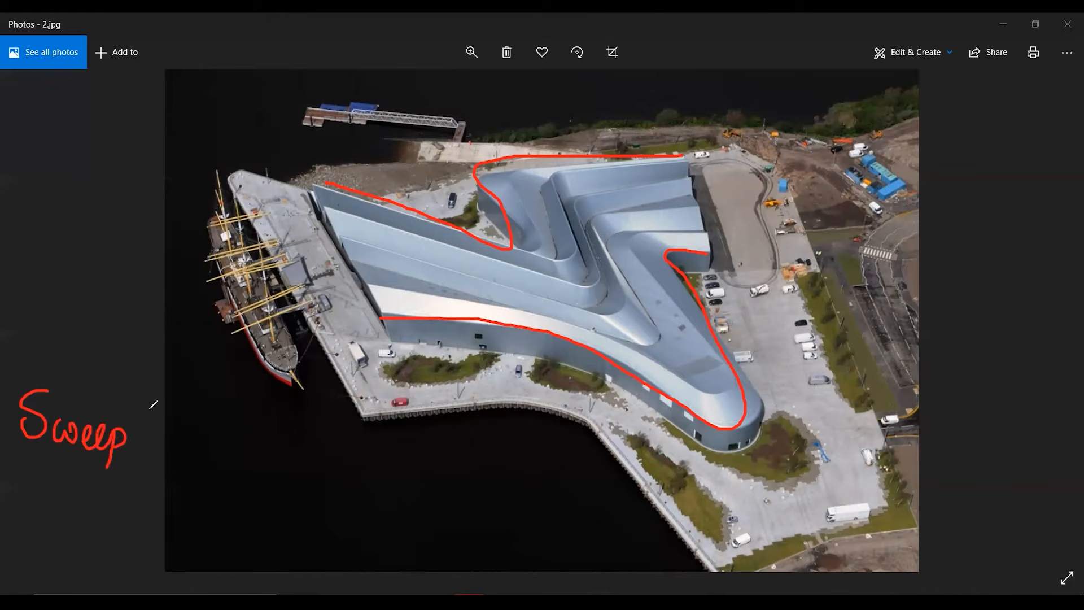
mouse_move(155, 399)
left_mouse_down()
mouse_move(168, 450)
mouse_move(217, 435)
mouse_move(204, 458)
mouse_move(237, 462)
left_mouse_up()
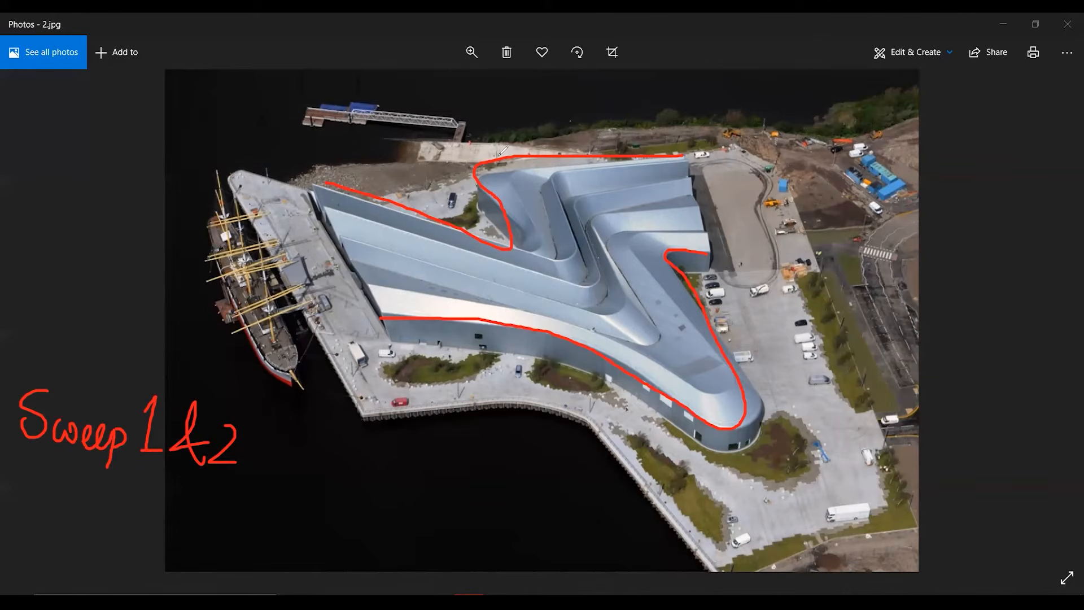
Label the photo's far roof edge "1 rail" and near edge "2nd rail" with arrows and circle the 2, clearing the annotations at the end
left_click_drag(496, 148, 508, 146)
left_click_drag(653, 416, 662, 400)
left_click_drag(526, 125, 539, 146)
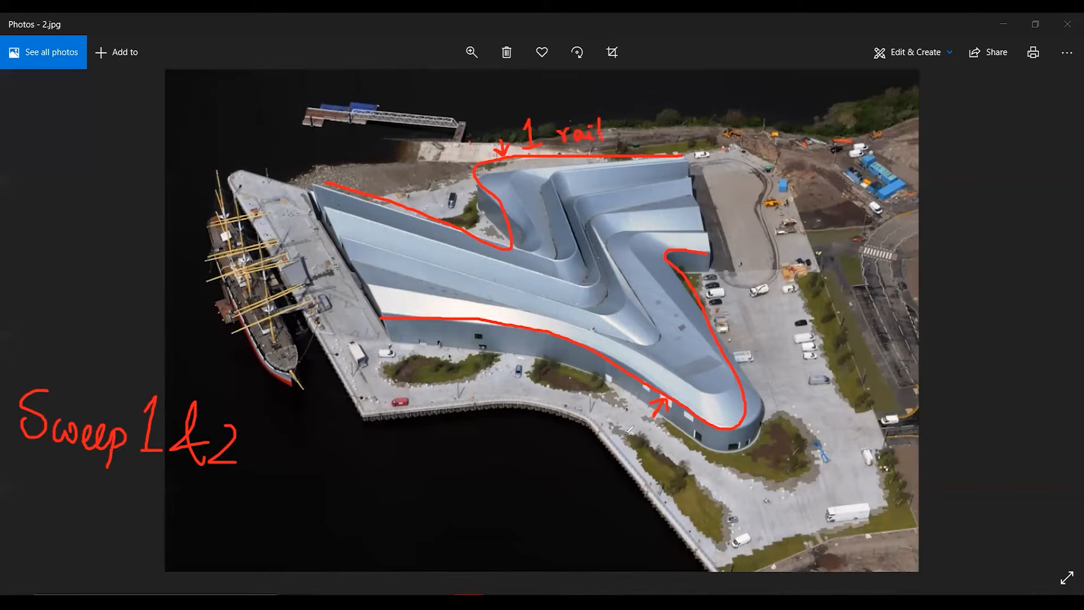
mouse_move(632, 450)
left_mouse_down()
mouse_move(645, 478)
mouse_move(665, 448)
mouse_move(721, 477)
left_mouse_up()
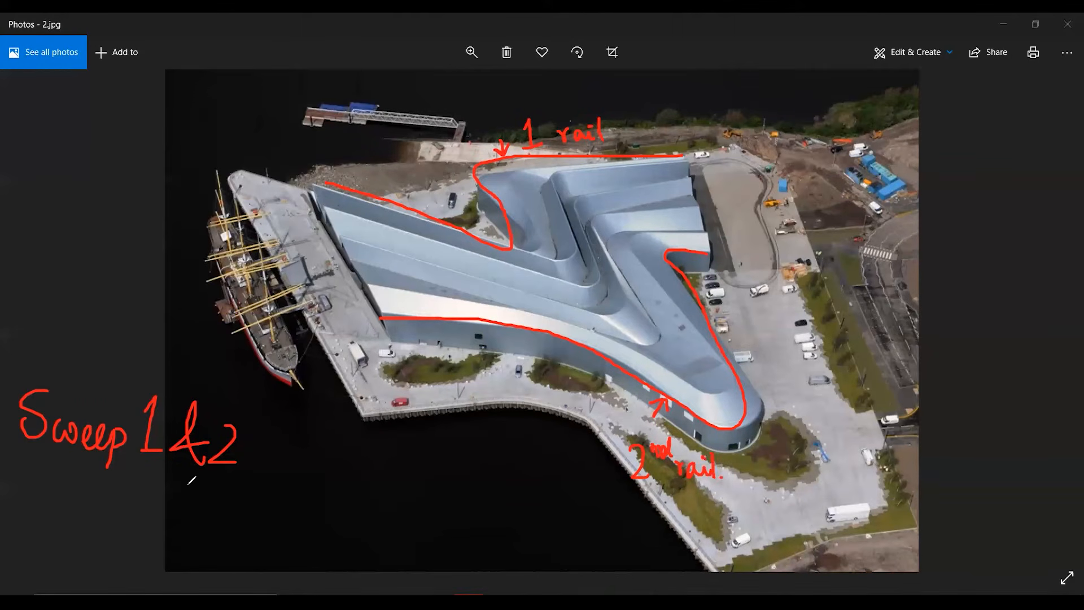
mouse_move(198, 470)
left_mouse_down()
mouse_move(258, 429)
mouse_move(190, 467)
left_mouse_up()
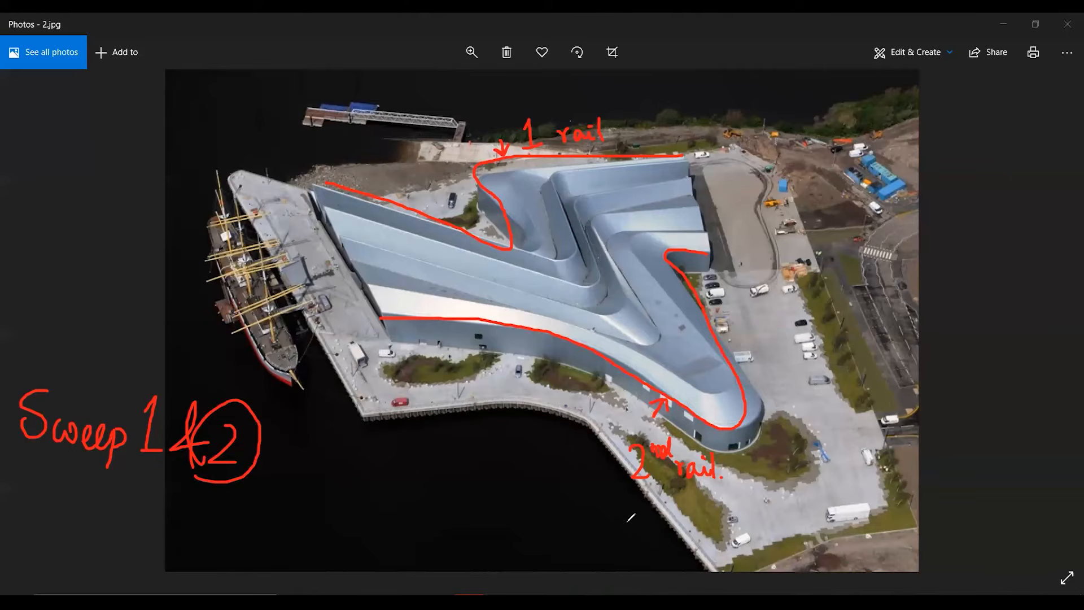
key("e")
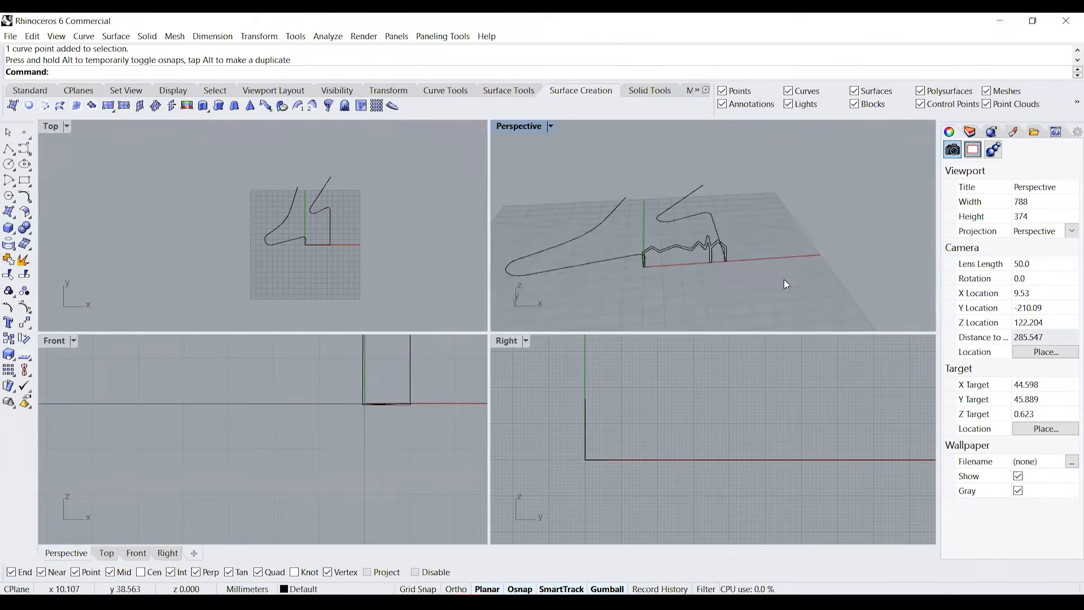
left_click_drag(784, 279, 604, 249)
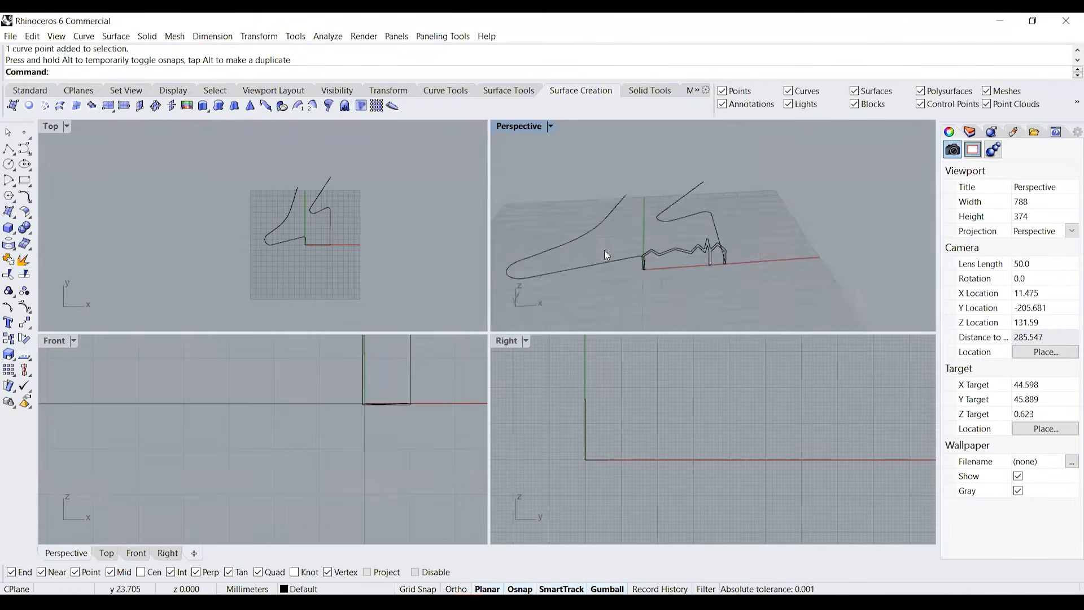
scroll(604, 250, "up", 4)
type("Sweep2")
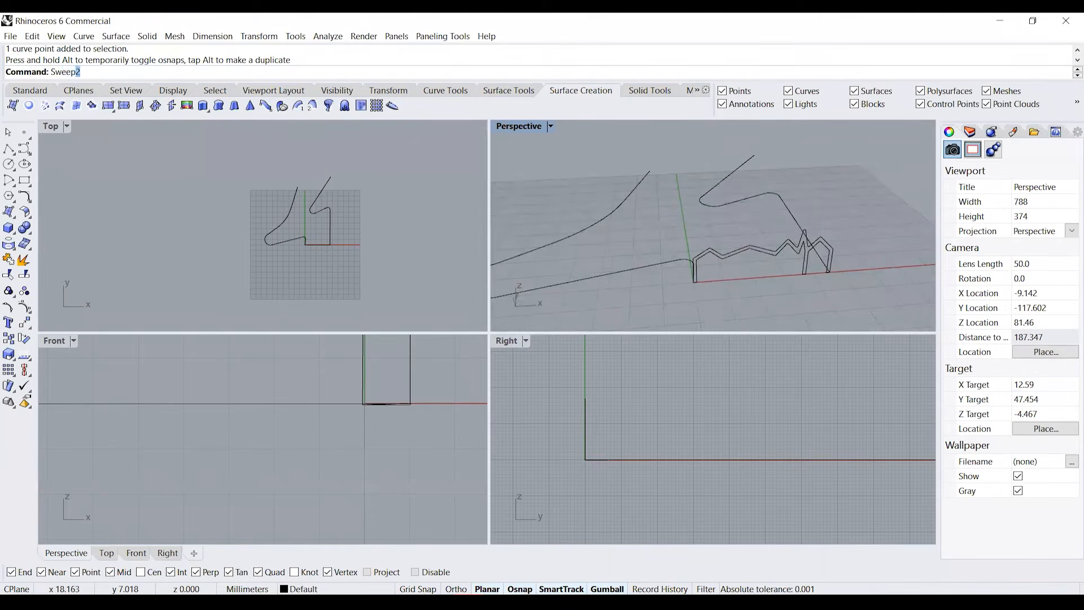
key("Return")
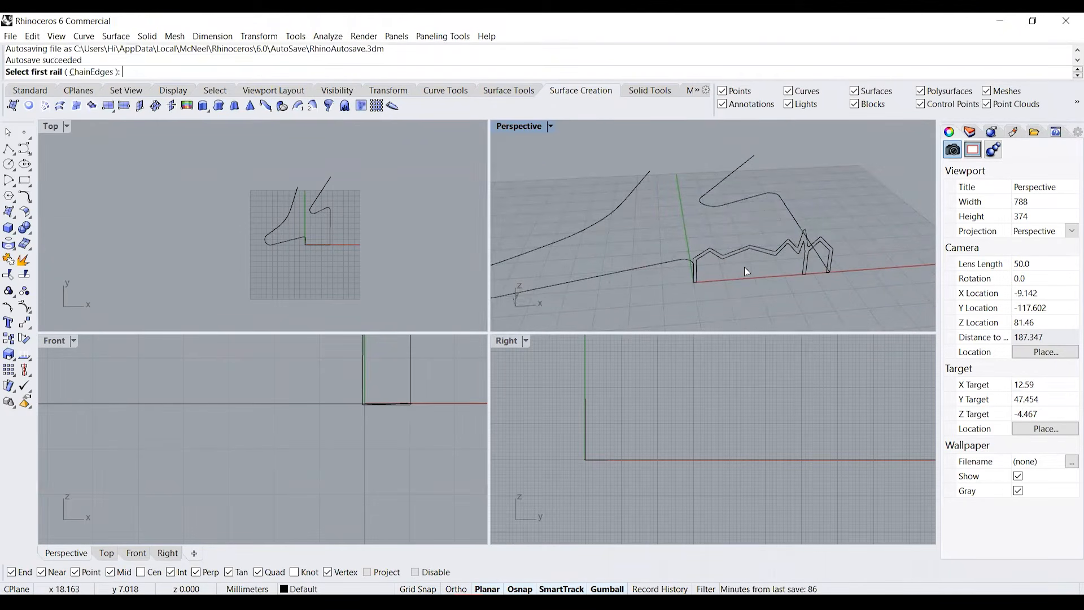
left_click(785, 210)
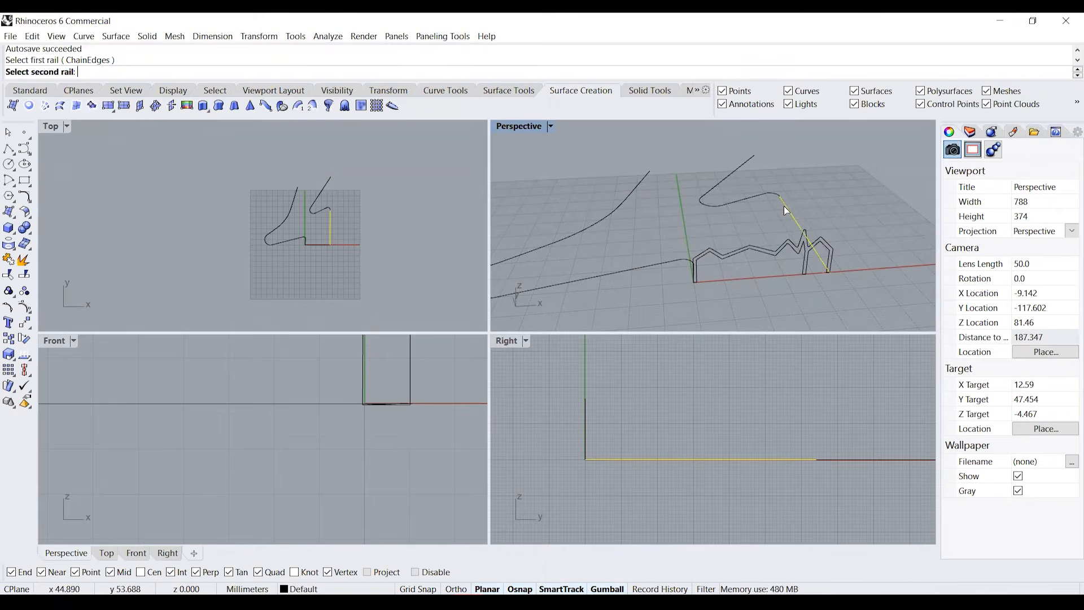
right_click_drag(768, 215, 766, 249)
scroll(766, 248, "down", 3)
key("Escape")
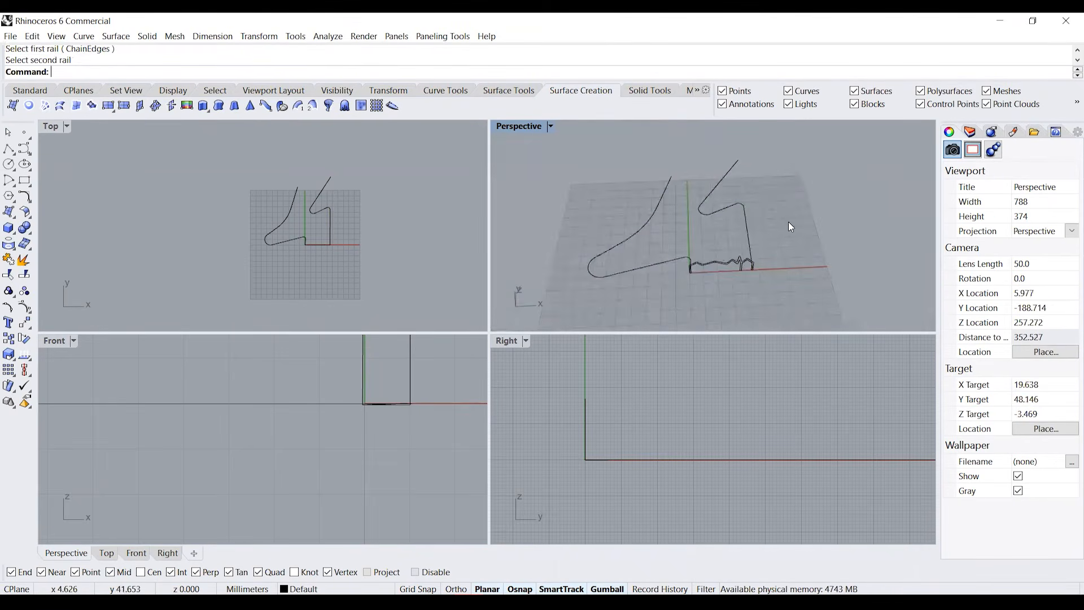
Join the segments of the roof outline that ends at the facade frame's right base corner into one curve
left_click_drag(787, 152, 693, 232)
type("join")
key("Return")
key("Escape")
Join the other roof outline's segments, including the short connecting line at the facade frame's left base corner, into one curve
left_click(630, 270)
key("F10")
left_click_drag(684, 161, 676, 247)
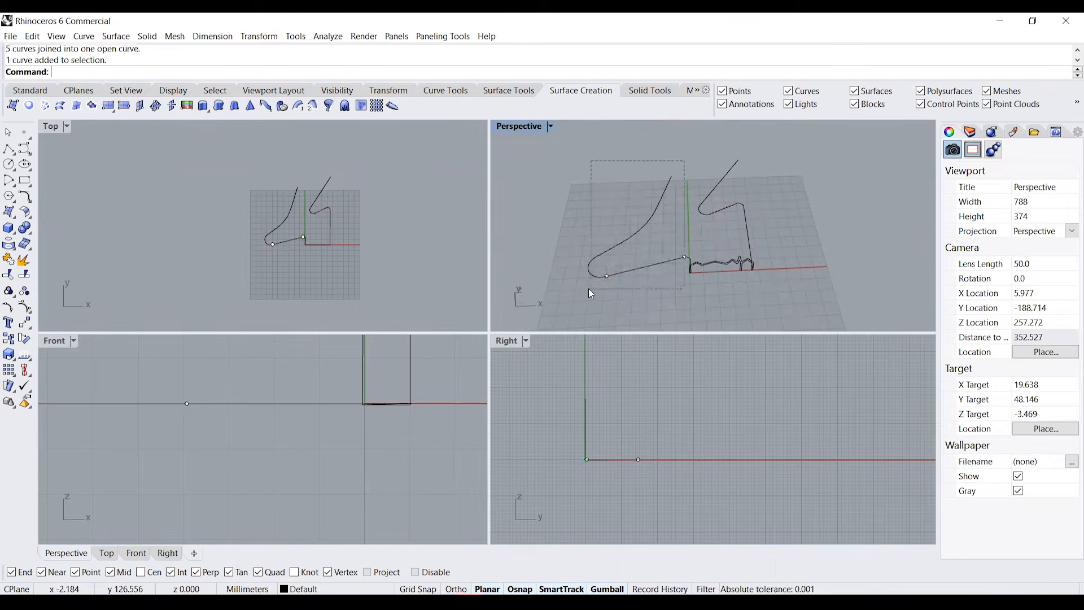
left_click_drag(588, 288, 590, 290)
scroll(671, 247, "up", 6)
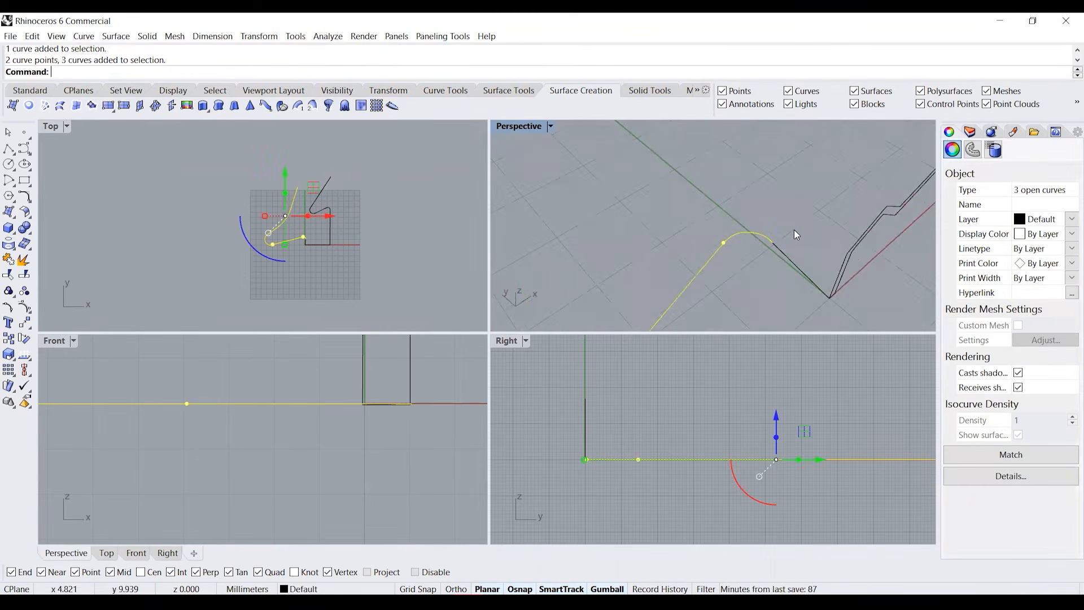
left_click(780, 250, "shift")
scroll(694, 222, "down", 10)
type("join")
key("Return")
key("Escape")
left_click(685, 242)
left_click(703, 177)
left_click(699, 255)
Start a two-rail sweep with the outline at the frame's right corner as first rail and the other joined outline as second
right_click_drag(699, 257, 643, 260)
scroll(695, 241, "up", 4)
right_click_drag(716, 226, 713, 220)
type("sweep2")
key("Return")
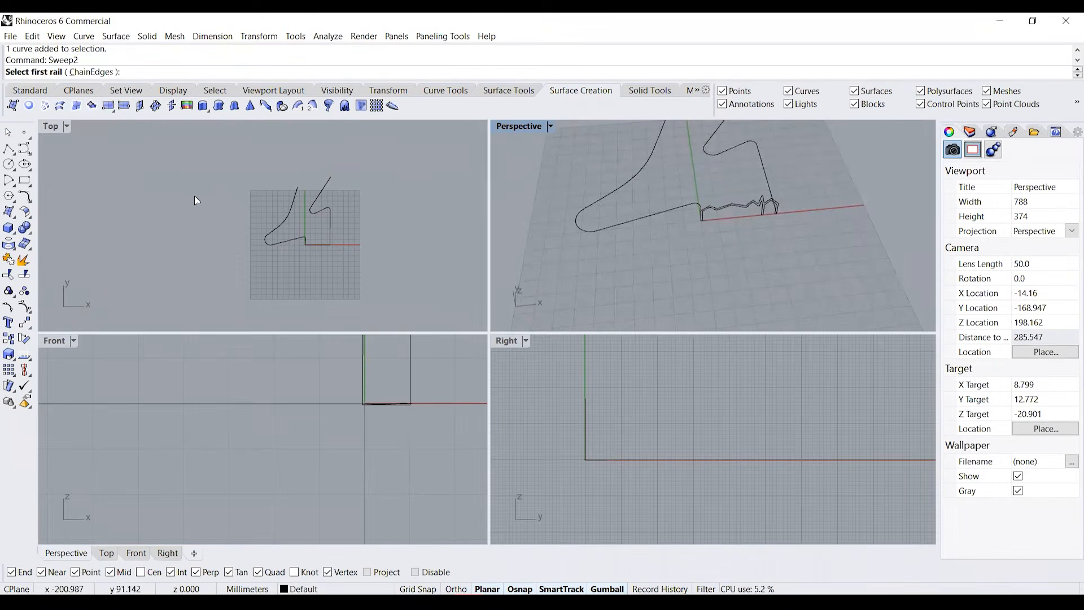
left_click(762, 158)
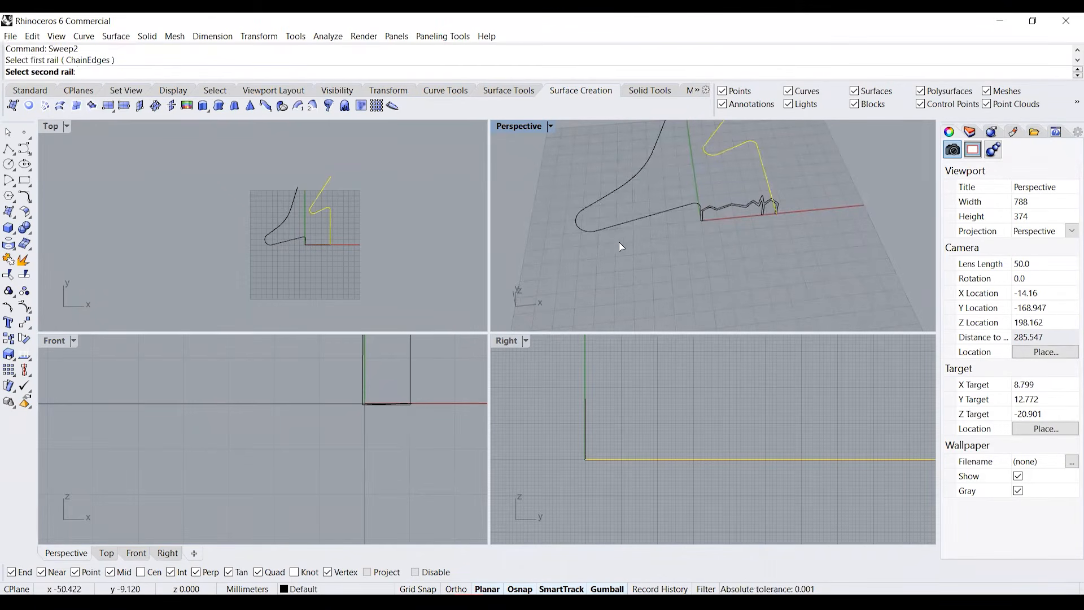
left_click(628, 223)
Use the closed zigzag facade frame as the sweep's cross section and accept its default seam point
scroll(709, 269, "up", 4)
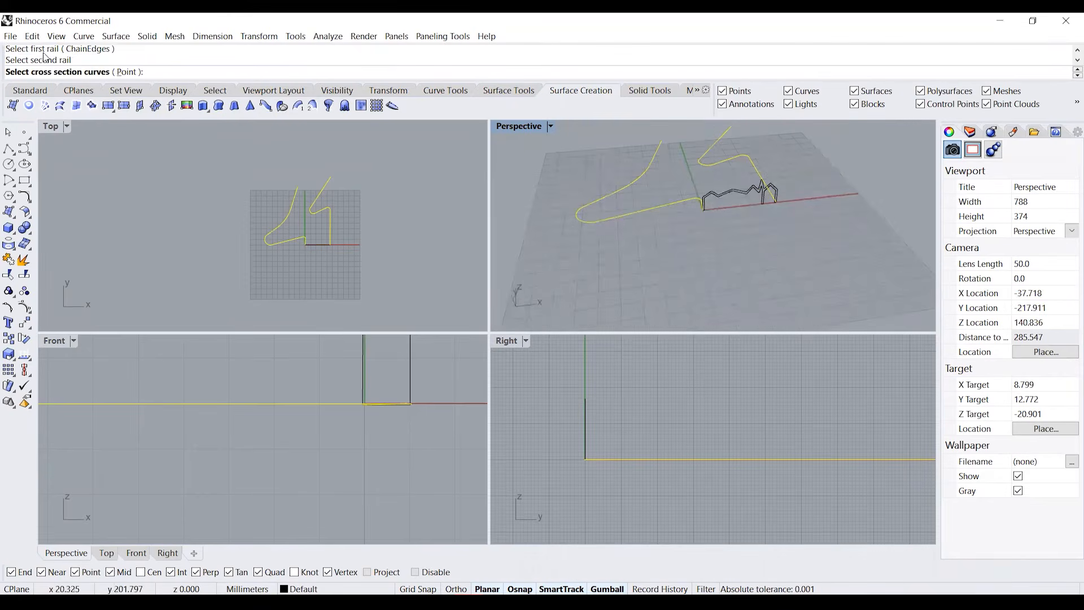
scroll(750, 190, "up", 2)
left_click(748, 183)
scroll(737, 246, "down", 8)
right_click_drag(737, 246, 777, 266)
key("Return")
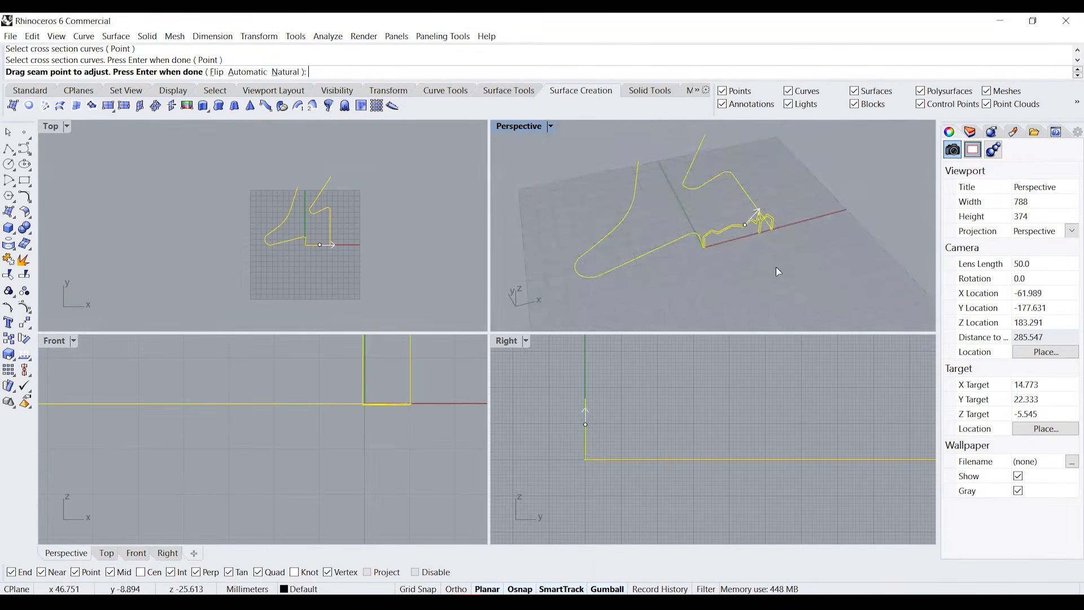
key("Return")
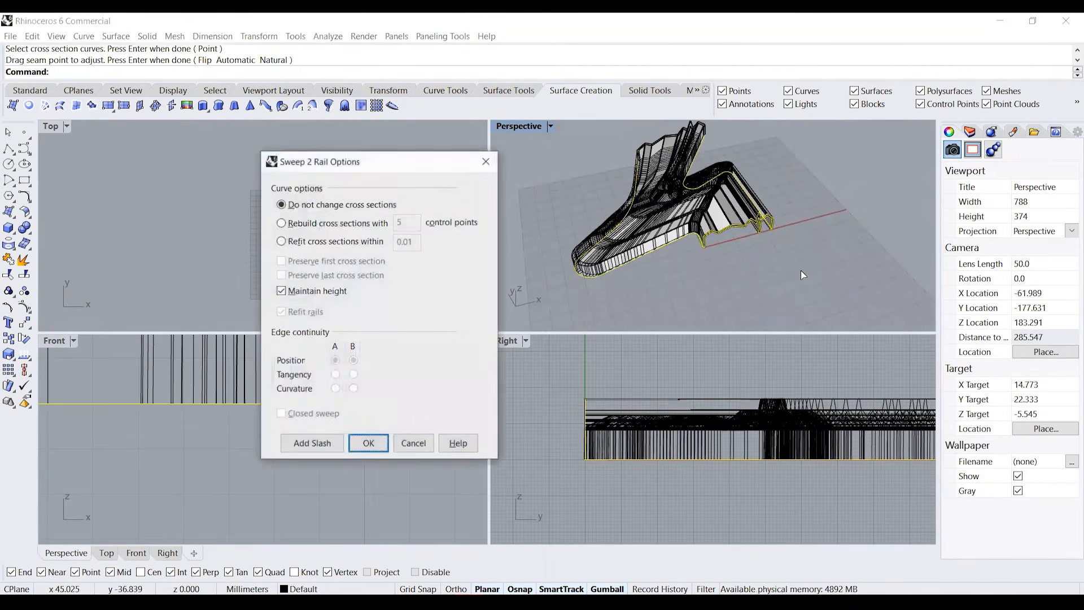
Try the sweep preview without Maintain height, then turn Maintain height back on
right_click_drag(786, 298, 656, 259)
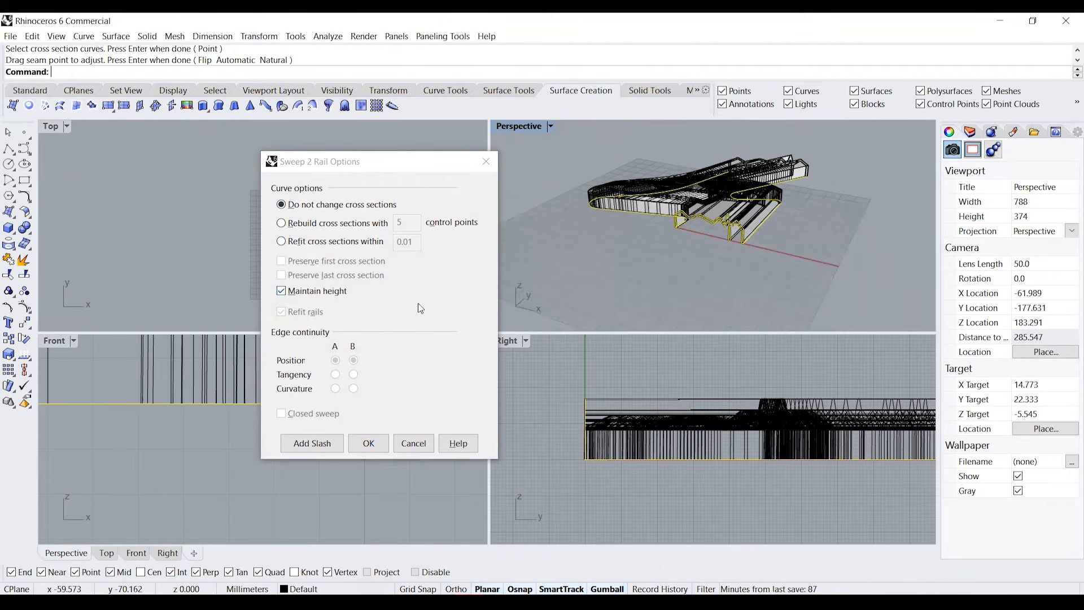
left_click(281, 292)
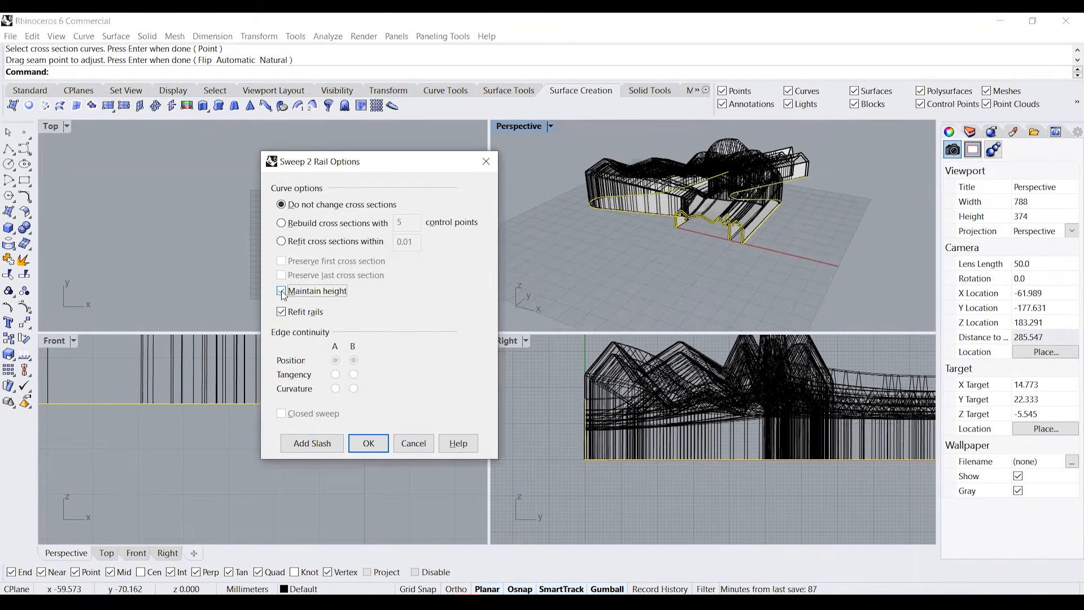
right_click_drag(756, 267, 782, 244)
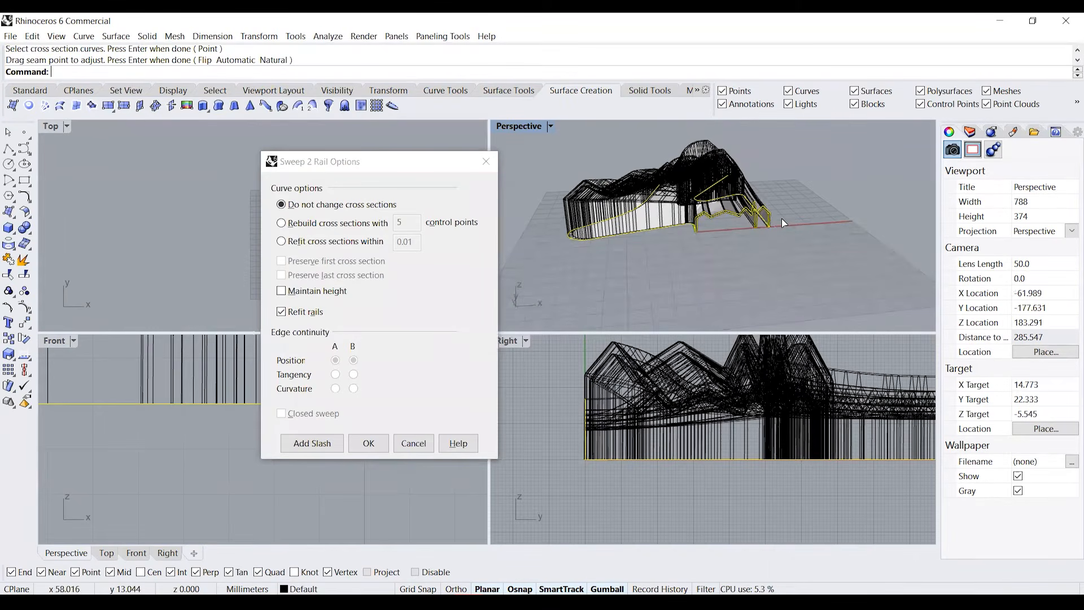
left_click(281, 291)
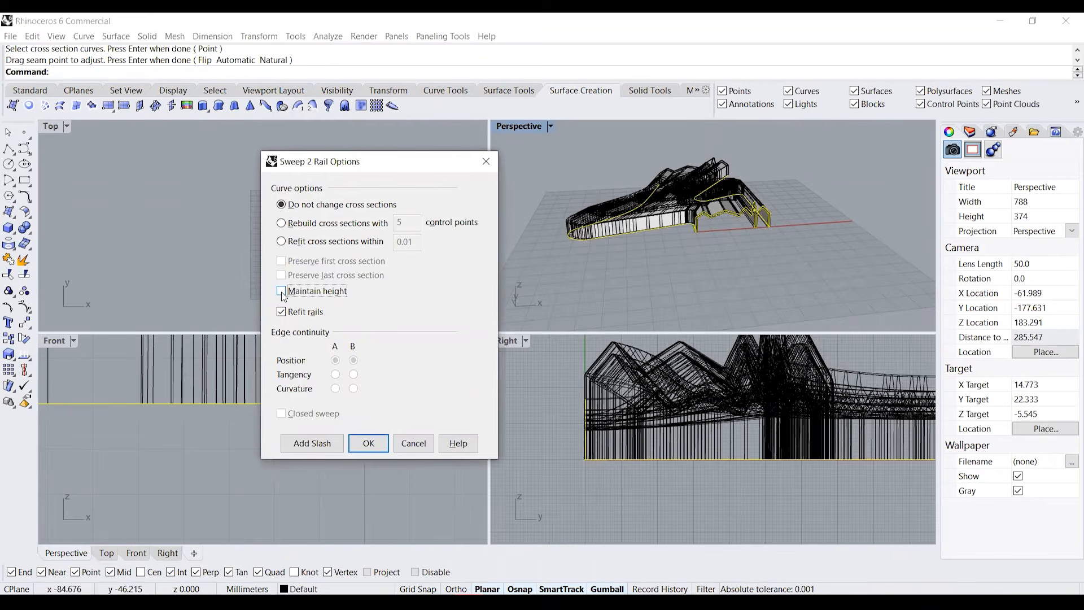
right_click_drag(771, 314, 635, 218)
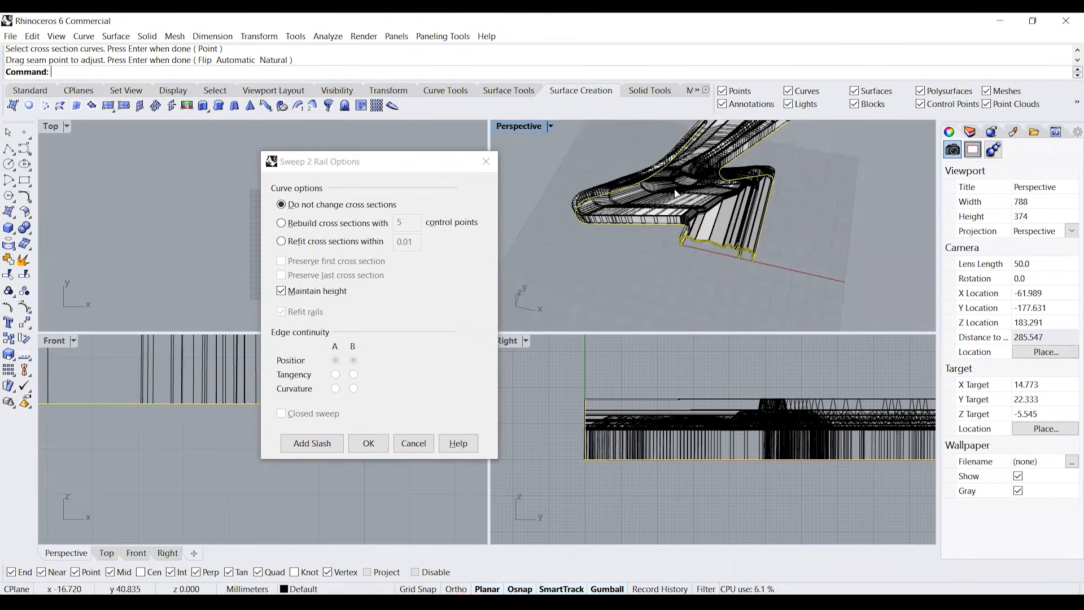
Add a slash to the sweep in plan, linking the rounded tip of the left outline to the other rail's inner bend
left_click(312, 442)
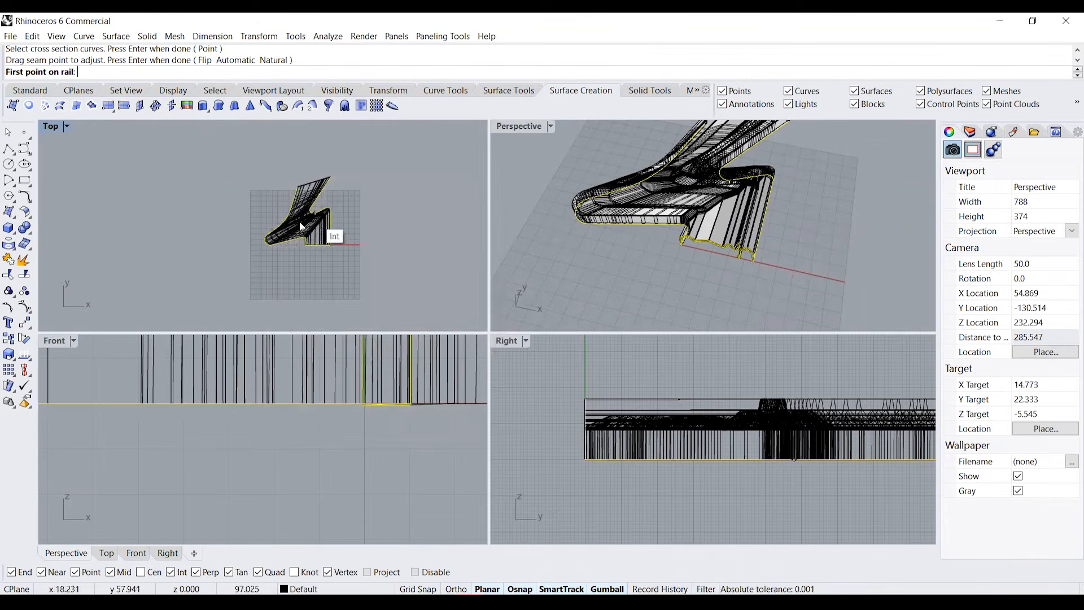
scroll(301, 226, "up", 10)
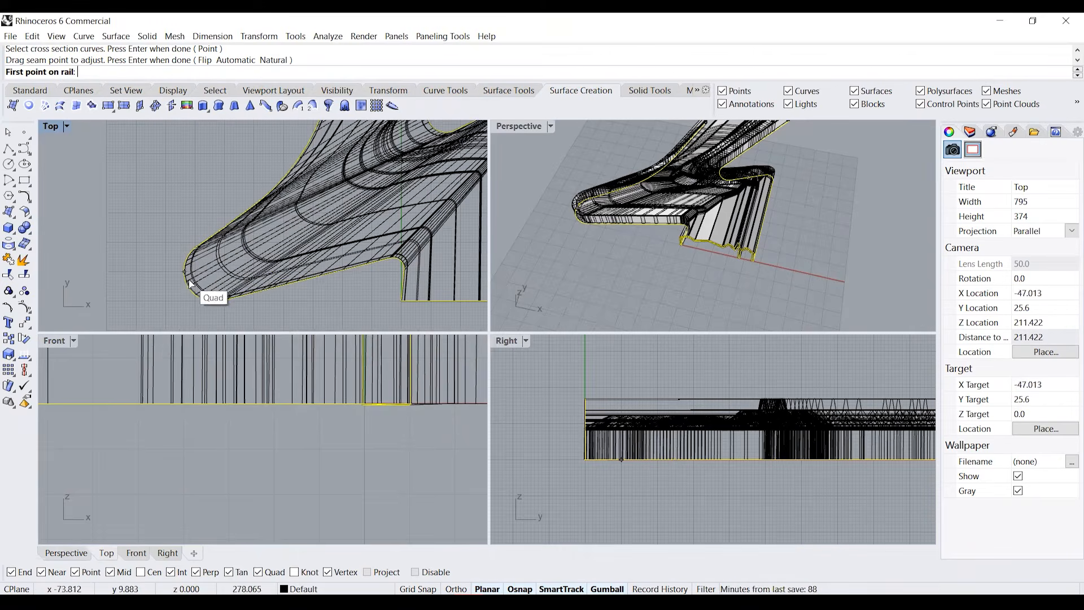
left_click(189, 282)
scroll(372, 196, "up", 3)
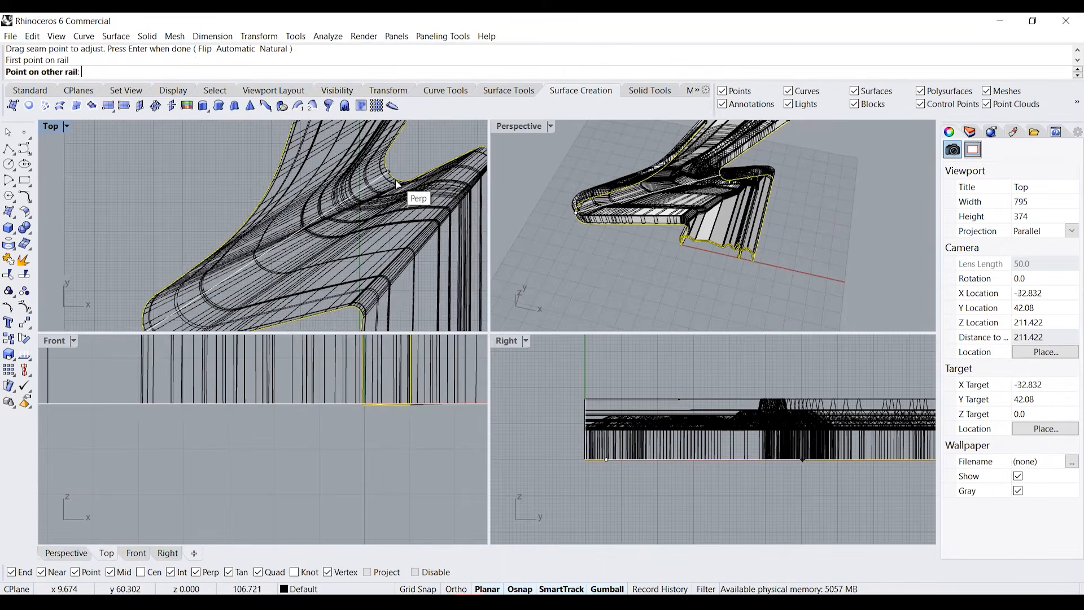
left_click(395, 184)
scroll(390, 195, "down", 3)
scroll(378, 214, "up", 4)
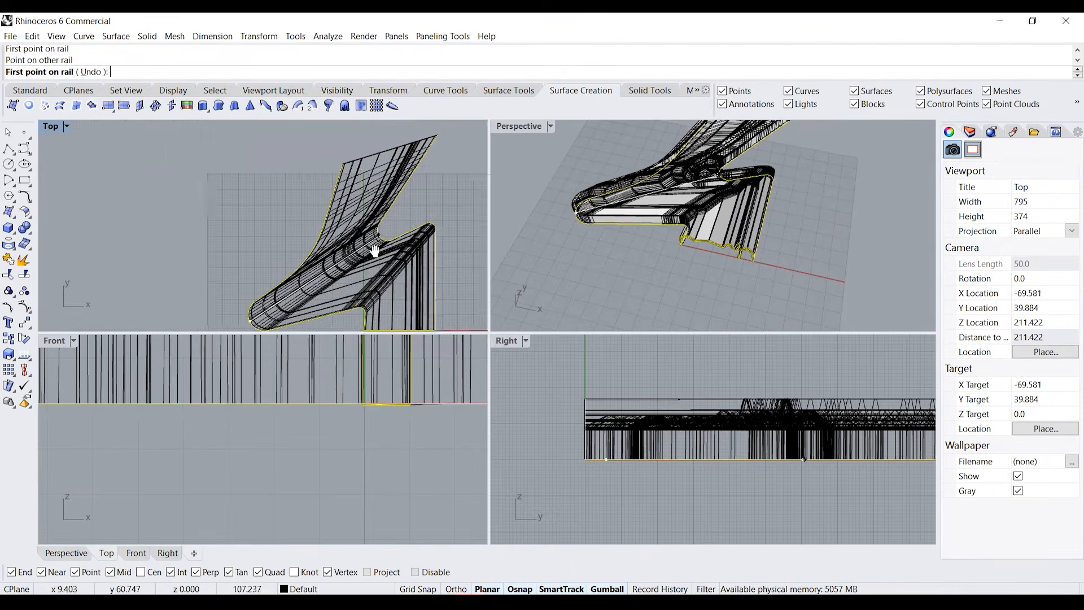
Add a second slash between the two rails across the building's rear wing and create the sweep
left_click(325, 223)
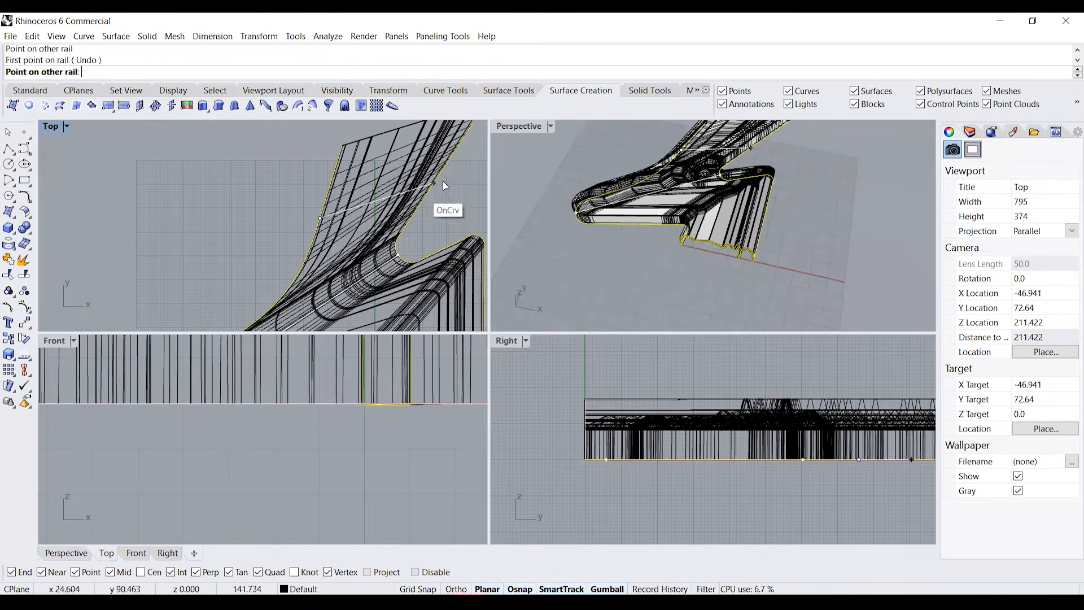
left_click(443, 172)
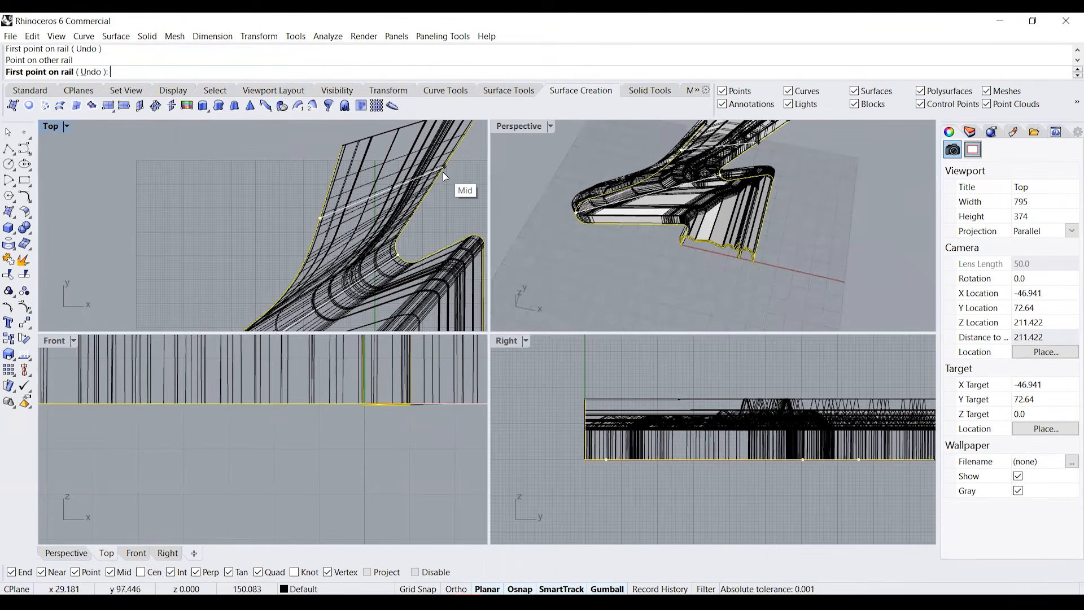
scroll(443, 172, "down", 3)
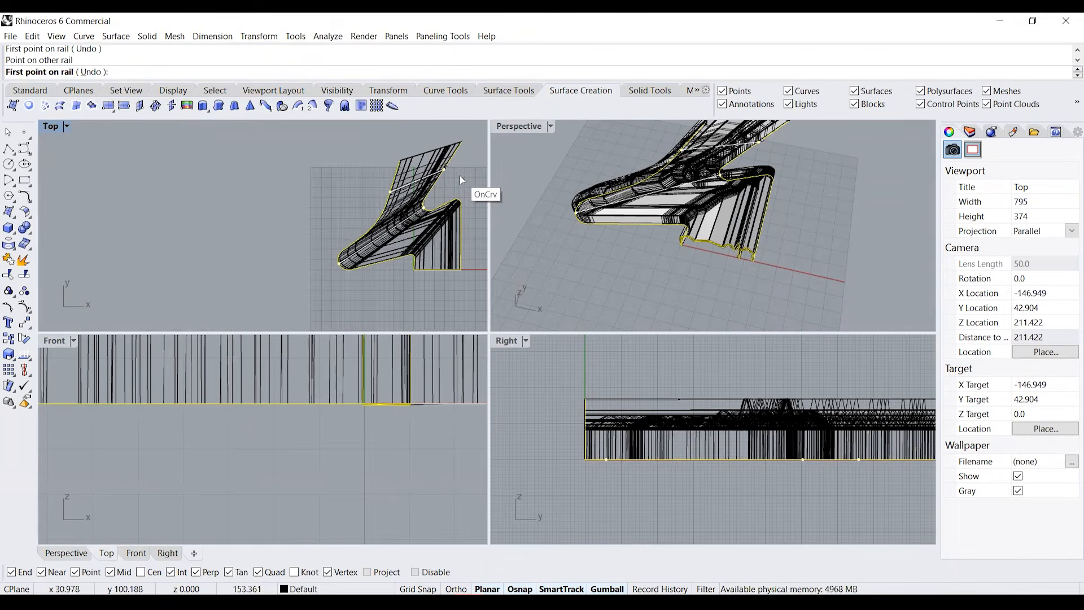
key("Return")
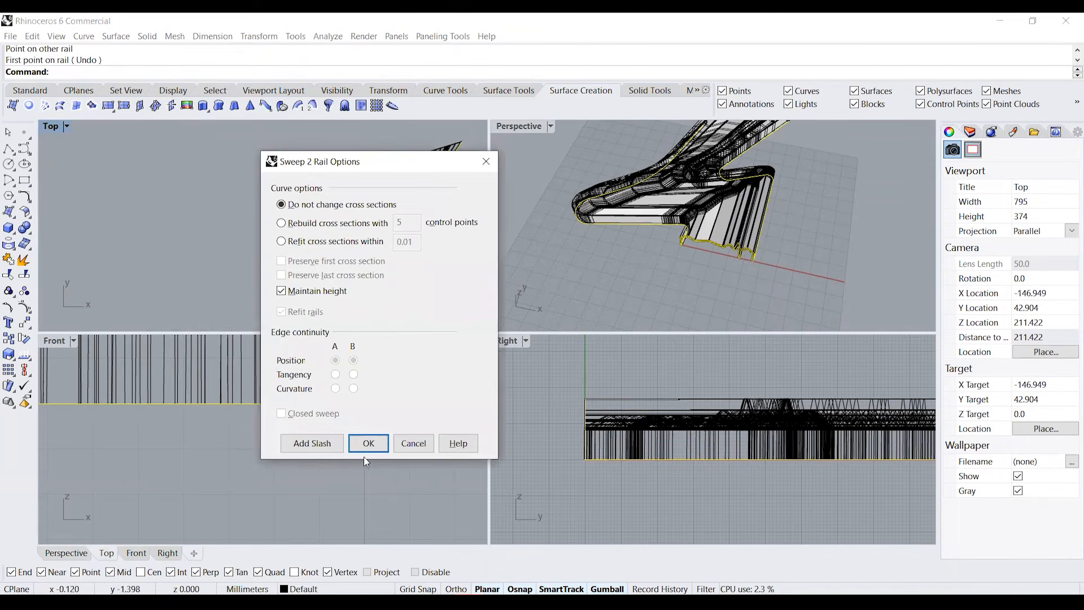
left_click(370, 443)
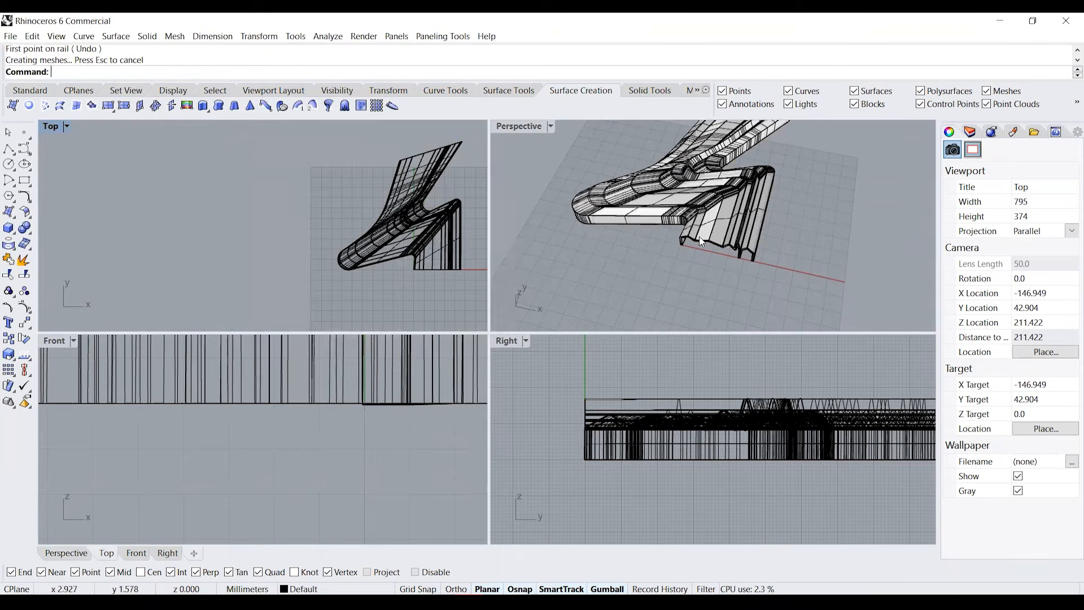
Examine the swept museum roof and its open facade end in an enlarged perspective view
right_click_drag(748, 238, 813, 195)
scroll(700, 201, "up", 8)
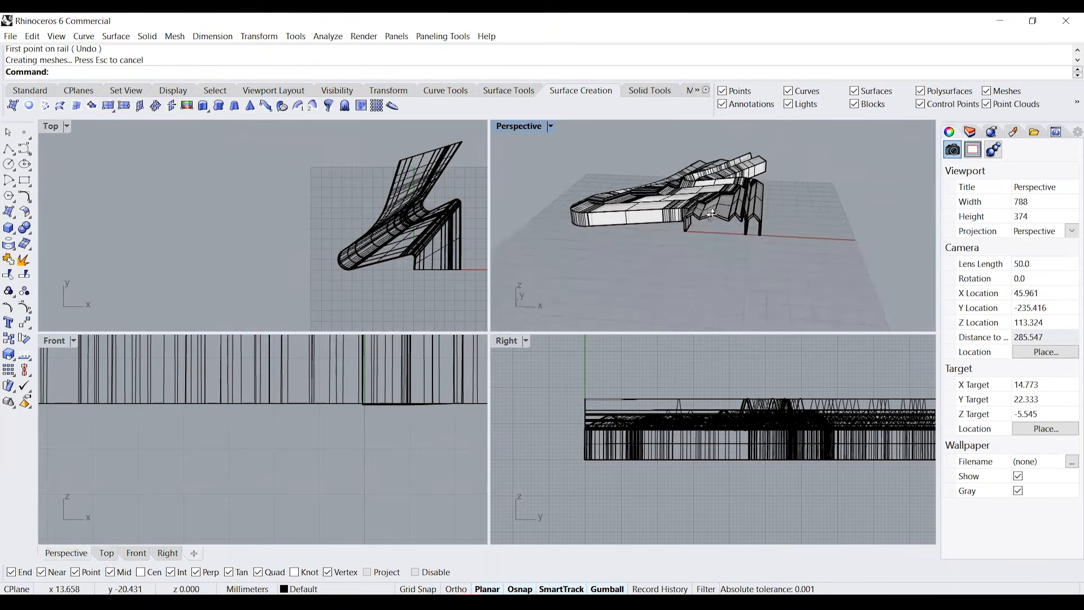
scroll(794, 233, "down", 4)
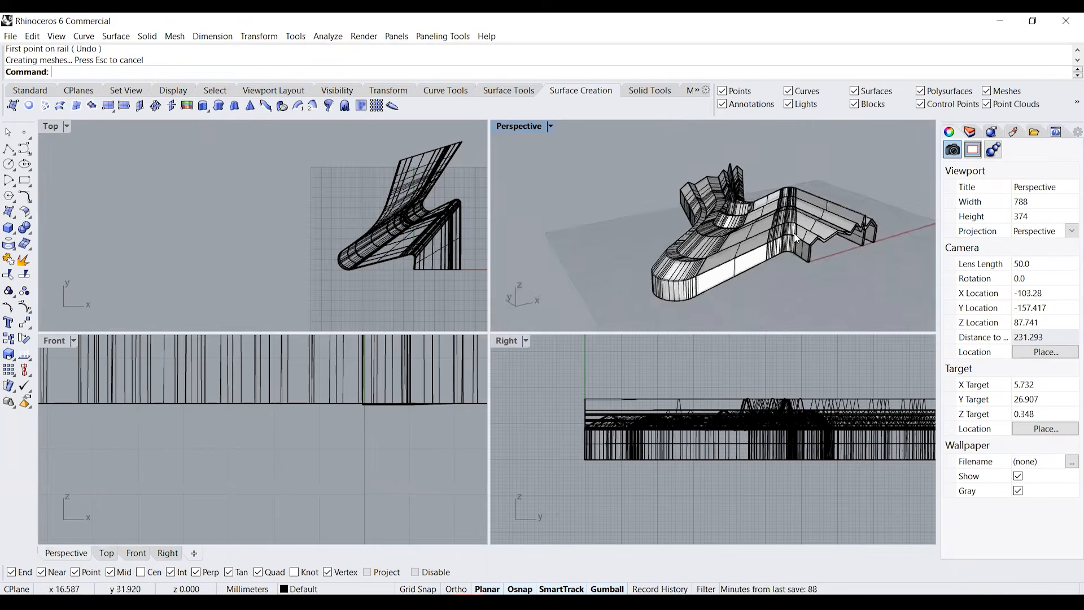
double_click(525, 132)
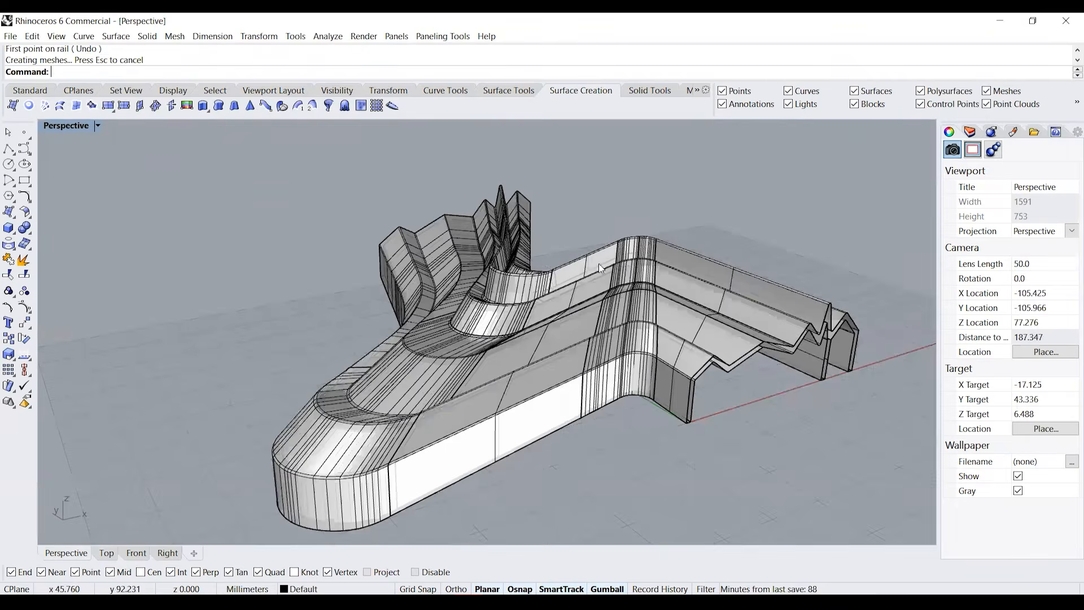
key("Home")
key("Home")
key("Home")
scroll(594, 331, "up", 10)
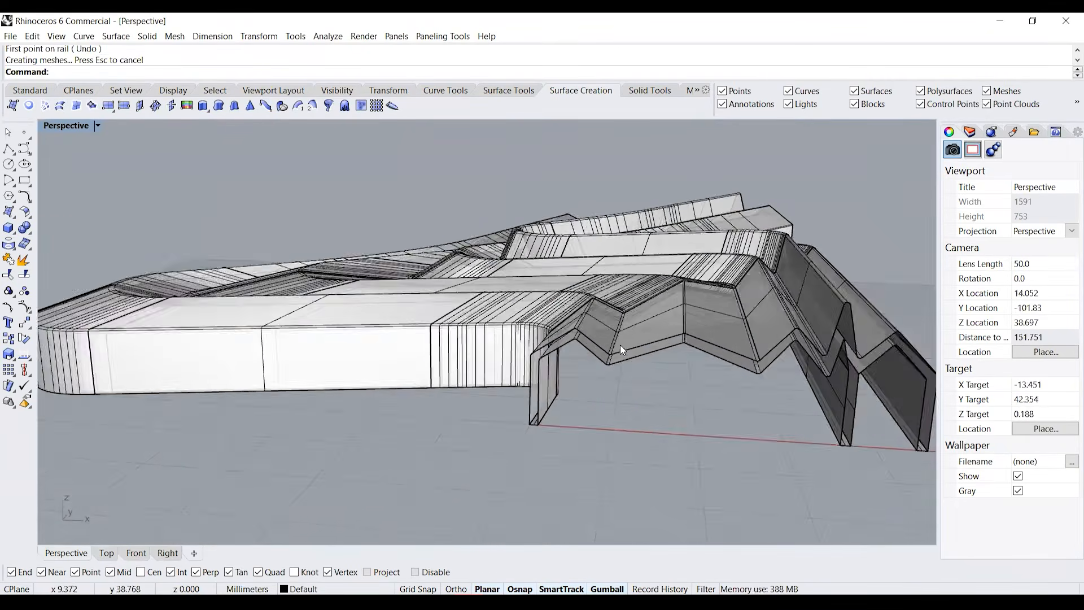
Fill the closed facade frame curve with a planar surface to cap the front of the sweep
left_click(649, 357)
left_click(687, 386)
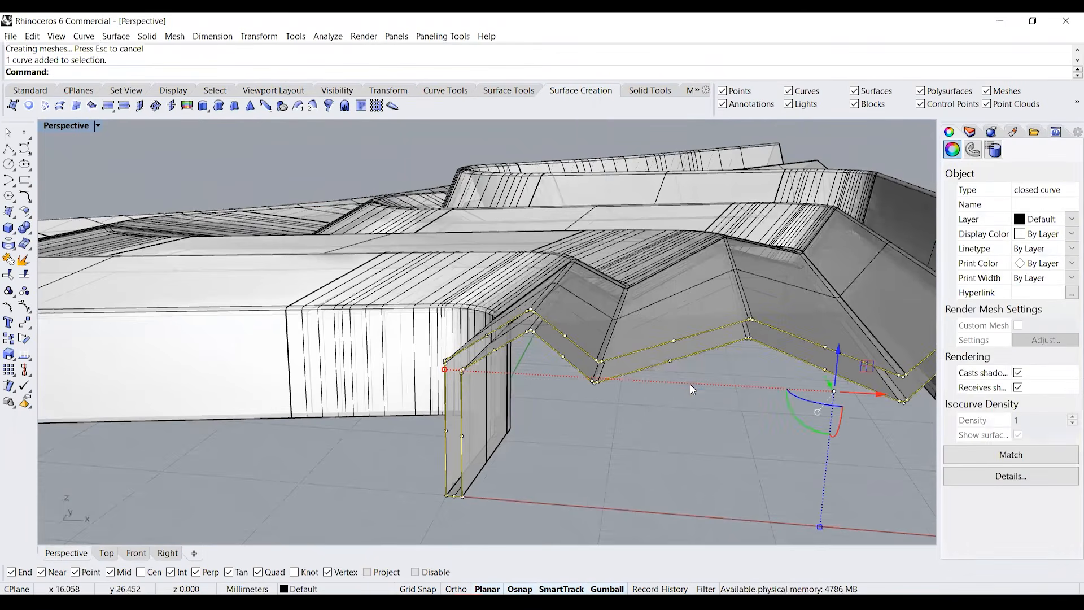
scroll(459, 309, "down", 3)
right_click_drag(616, 316, 677, 327)
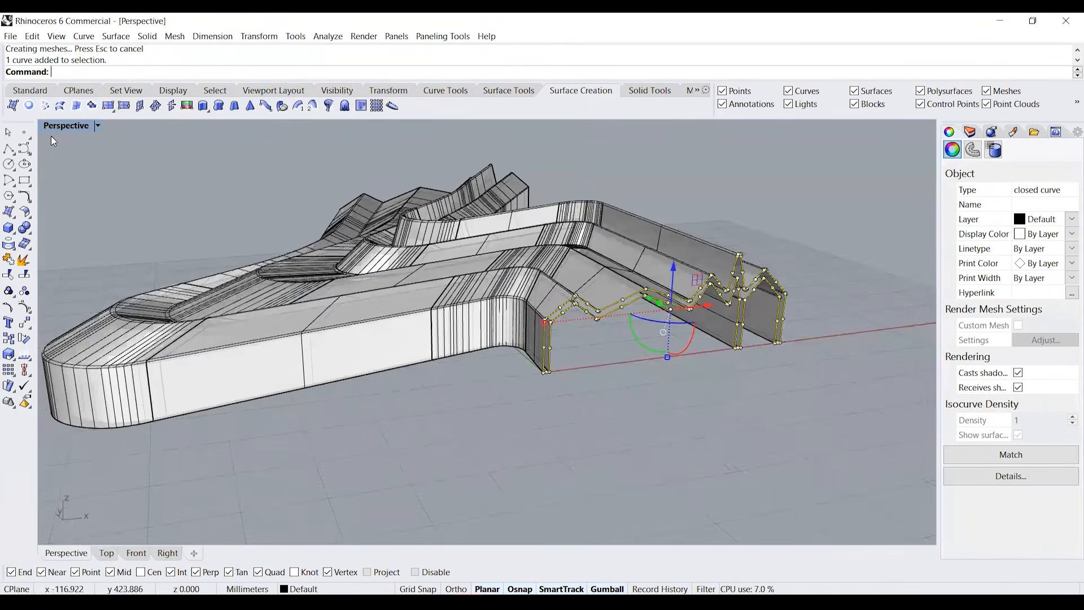
double_click(65, 125)
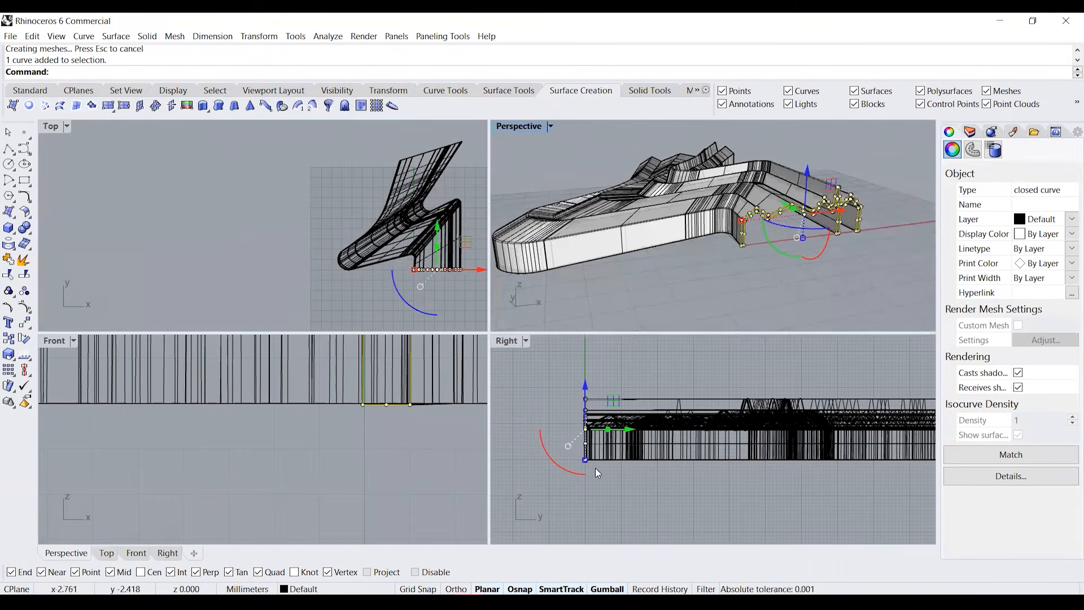
left_click(30, 106)
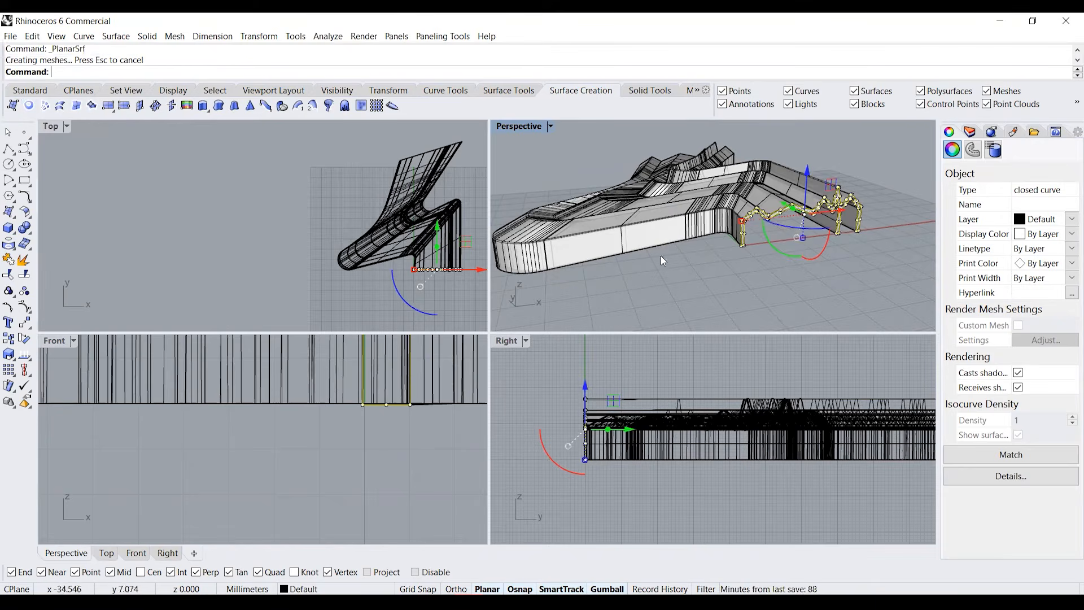
scroll(768, 214, "up", 5)
right_click_drag(768, 213, 878, 258)
scroll(833, 248, "up", 3)
scroll(833, 247, "down", 2)
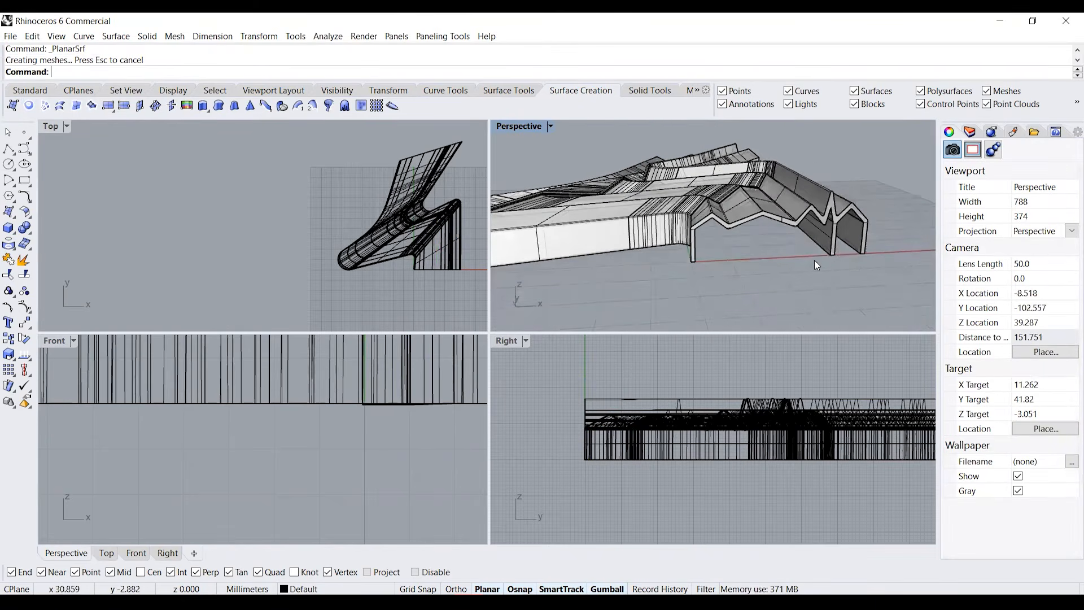
Delete the single surface picked at the right end of the facade frame
scroll(827, 216, "down", 3)
left_click(824, 228)
key("Delete")
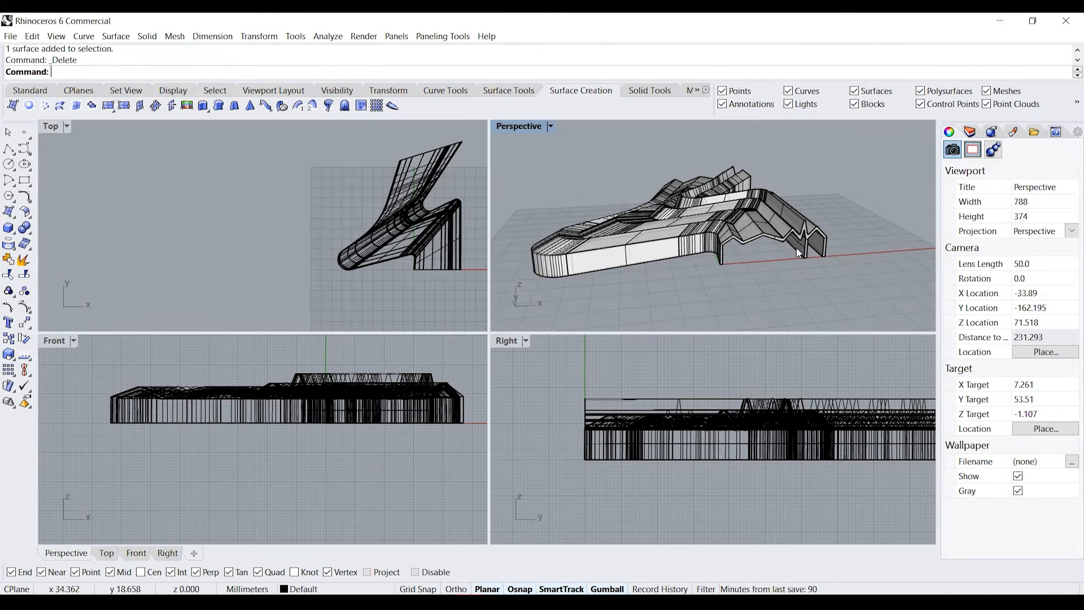
Move the closed facade frame curve out in front of the museum's open end, clear of the swept body
scroll(796, 247, "up", 2)
scroll(722, 262, "up", 2)
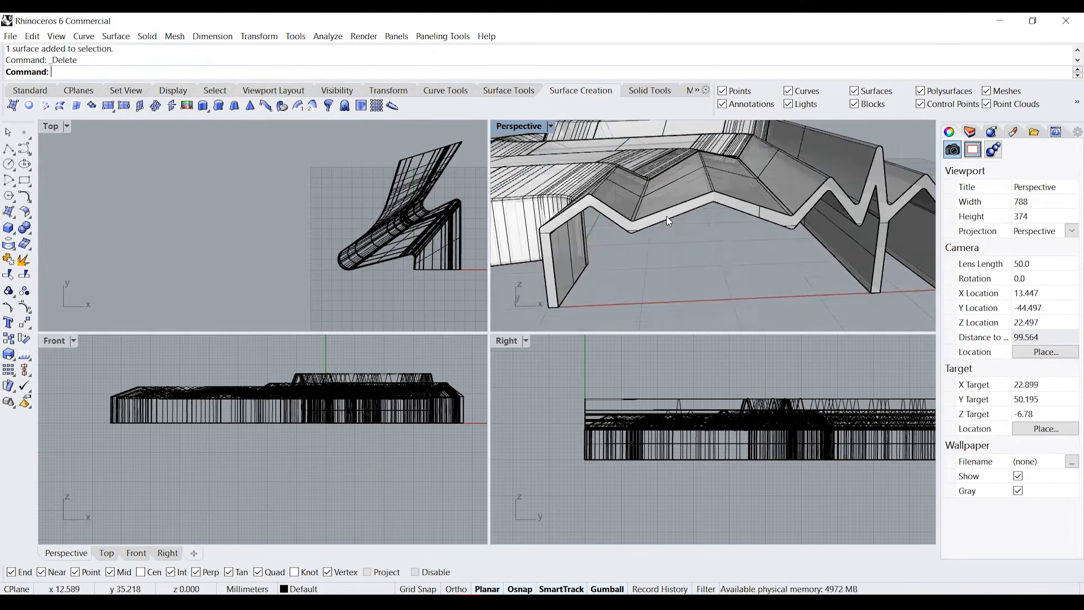
left_click(666, 218)
left_click(712, 253)
scroll(665, 184, "down", 2)
right_click_drag(665, 184, 729, 260)
left_click_drag(713, 203, 719, 213)
left_click(782, 259)
right_click_drag(783, 259, 694, 266)
Explode the facade frame curve in front of the building into separate segments
scroll(702, 253, "up", 6)
left_click(654, 227)
left_click(670, 263)
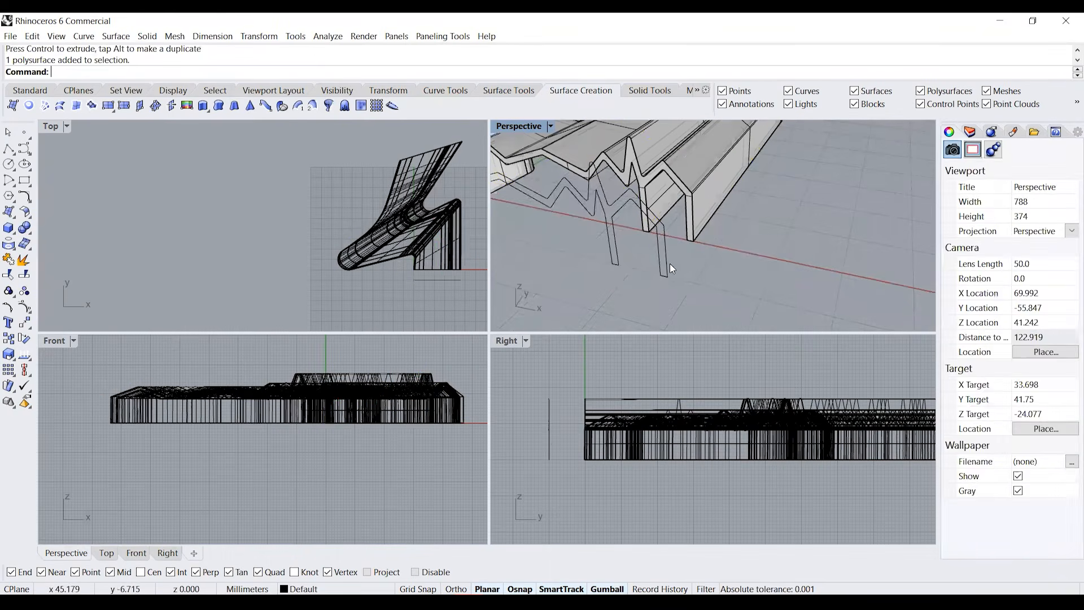
left_click(667, 263)
type("Expl")
key("Return")
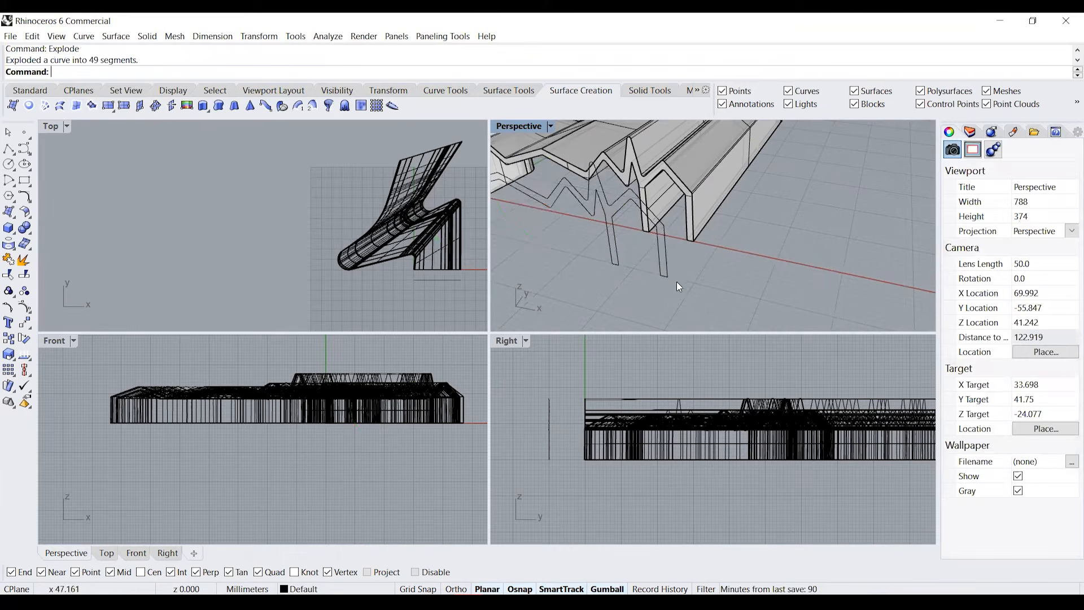
Delete the outer leg and sloping outer roof segments around the narrow gabled bay of the exploded frame
left_click(665, 250)
key("Delete")
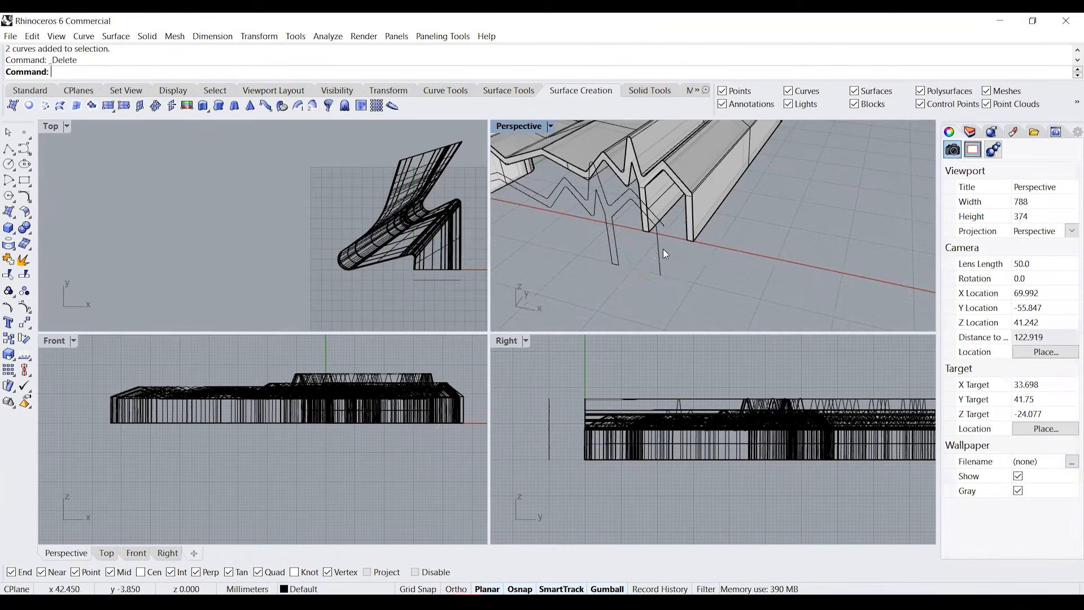
scroll(630, 187, "up", 5)
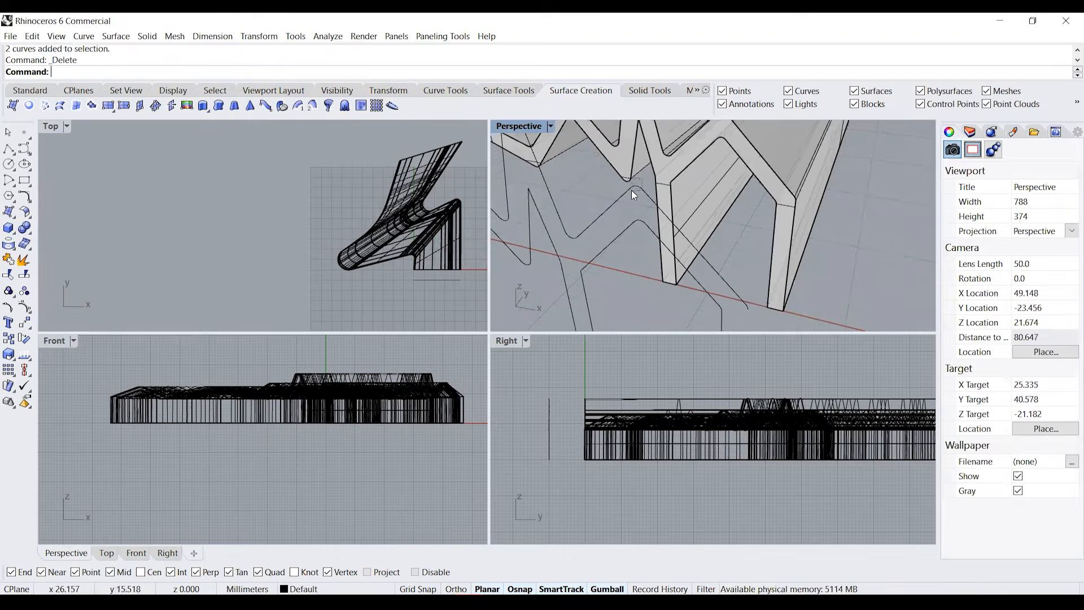
left_click(632, 191)
key("Delete")
key("ctrl+z")
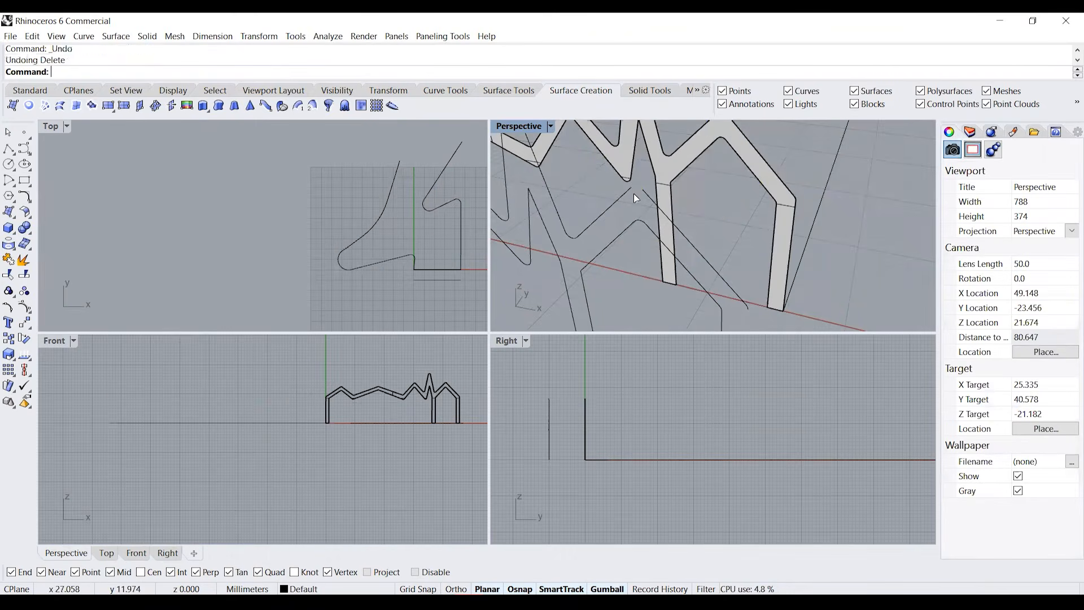
left_click(727, 263)
left_click(715, 290)
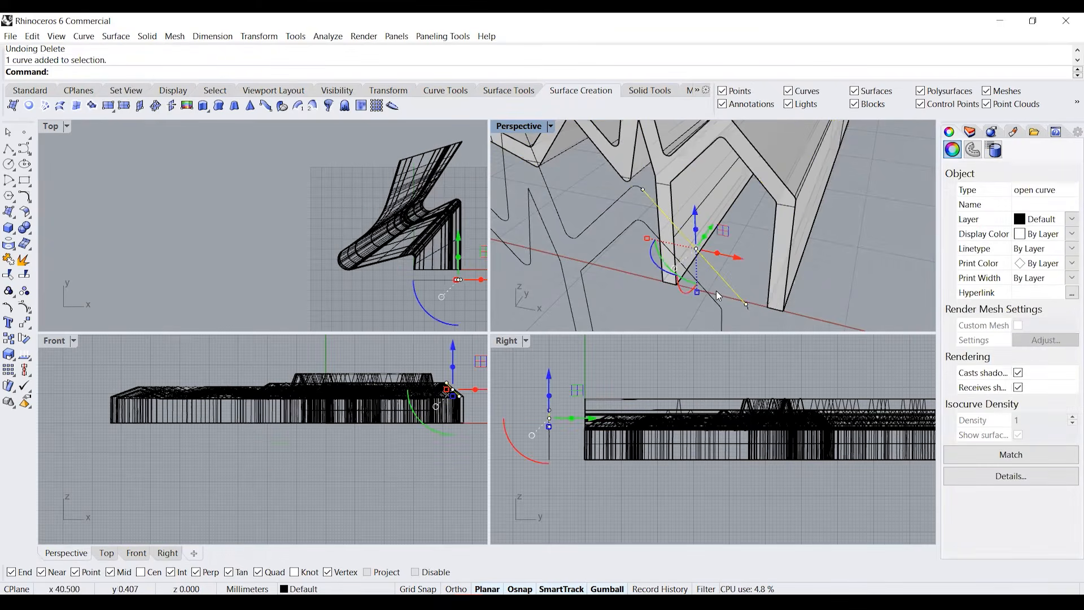
key("Delete")
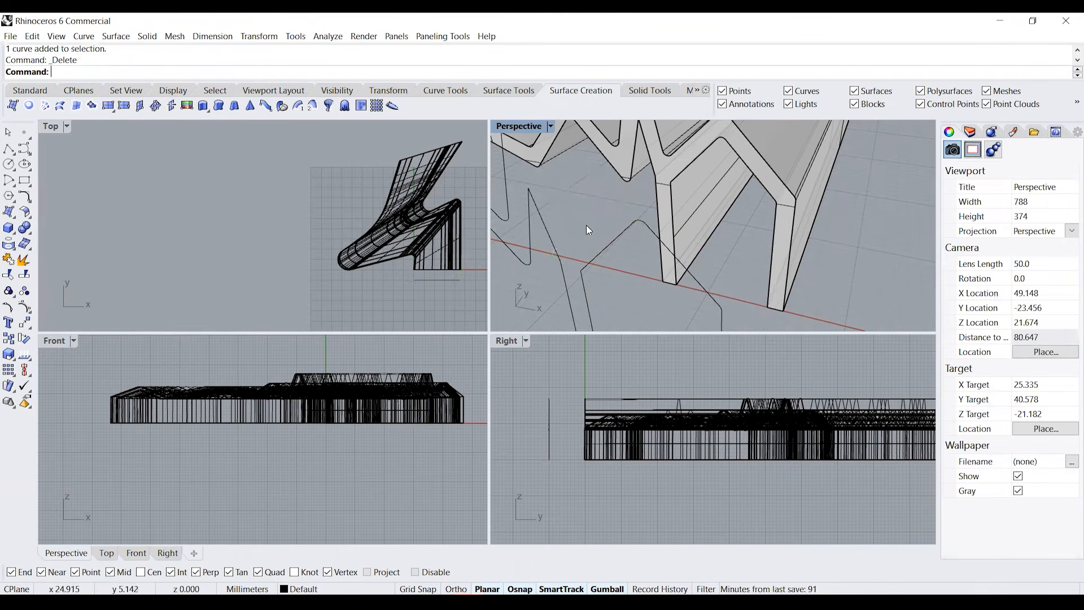
Select all remaining frame segments and move them farther forward from the building
scroll(573, 237, "down", 8)
right_click_drag(577, 239, 593, 258)
scroll(613, 245, "down", 4)
scroll(689, 257, "up", 4)
left_click_drag(525, 390, 561, 474)
left_click_drag(599, 178, 551, 189)
right_click_drag(587, 242, 707, 297)
left_click(700, 261)
scroll(615, 263, "up", 4)
scroll(671, 252, "down", 2)
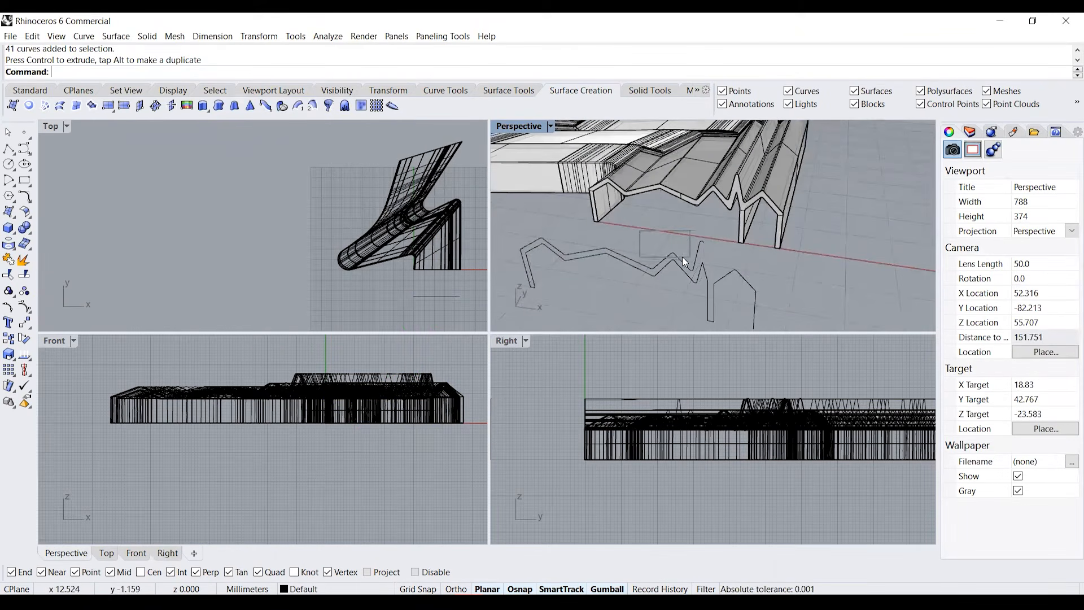
Delete the surplus outer segments beside the tall narrow peak of the frame outline
left_click(681, 256)
key("Delete")
scroll(691, 265, "up", 3)
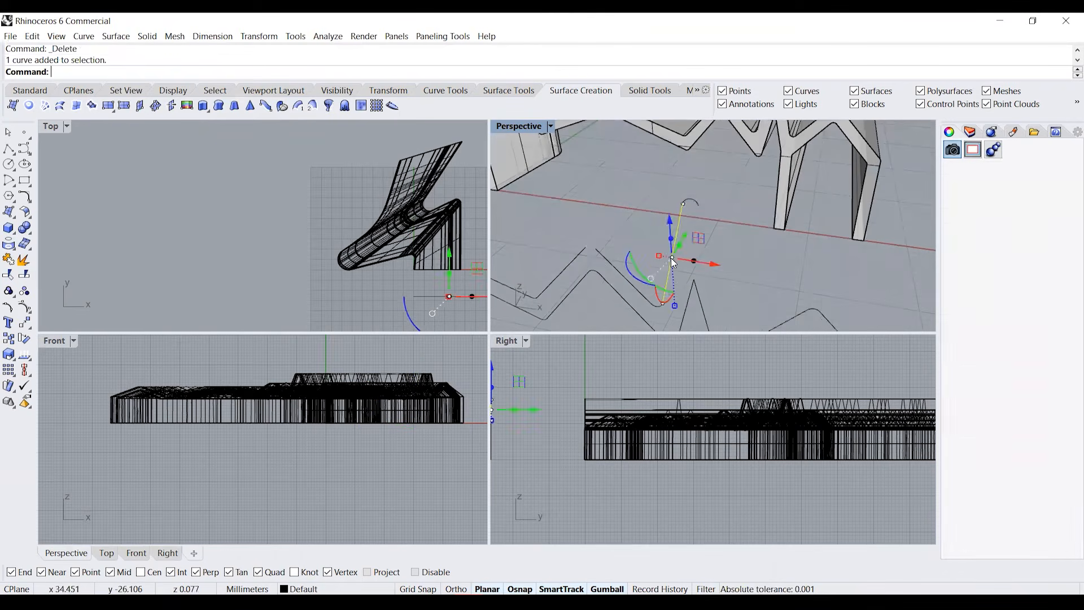
left_click(649, 313)
key("Delete")
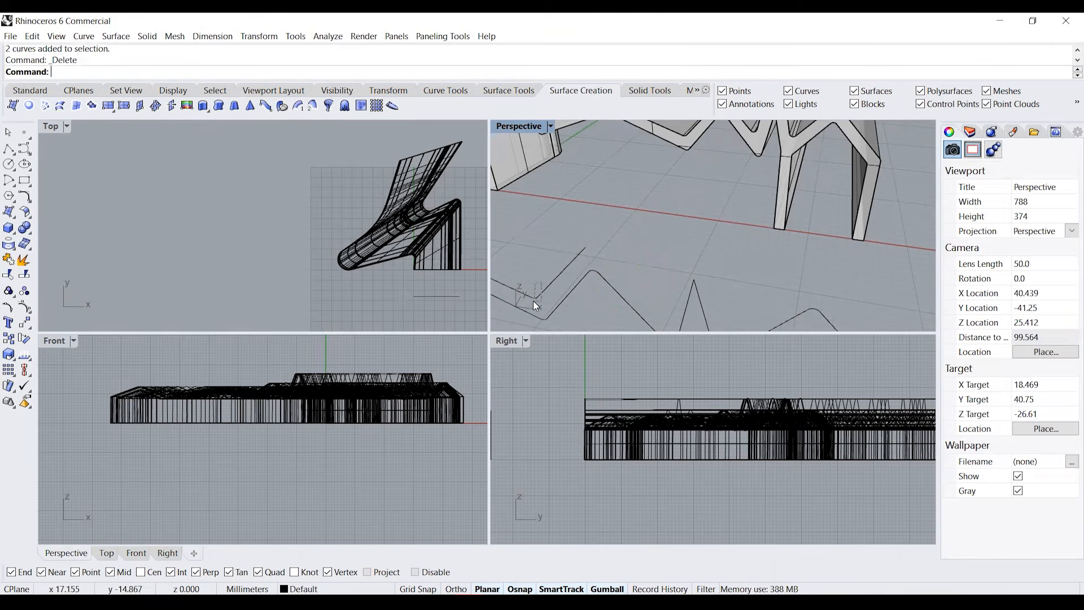
Delete the outer roofline and outer leg segments of the wide bay, keeping only its inner outline
right_click_drag(536, 274, 579, 272)
scroll(579, 272, "down", 8)
scroll(598, 280, "up", 7)
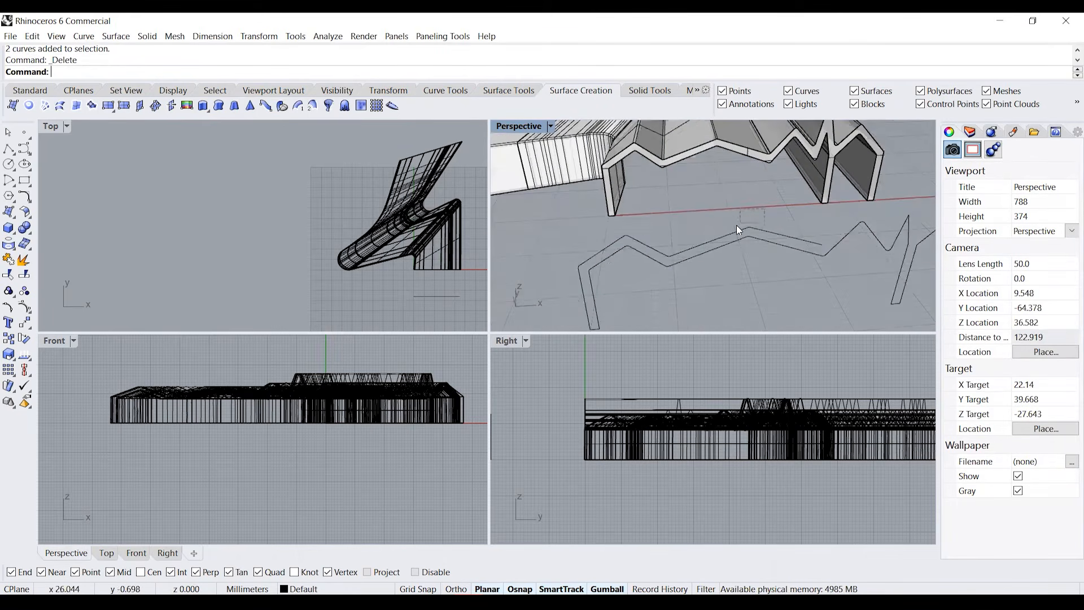
left_click(731, 228)
key("Delete")
left_click_drag(682, 232, 661, 261)
key("Delete")
left_click_drag(632, 222, 582, 258)
key("Delete")
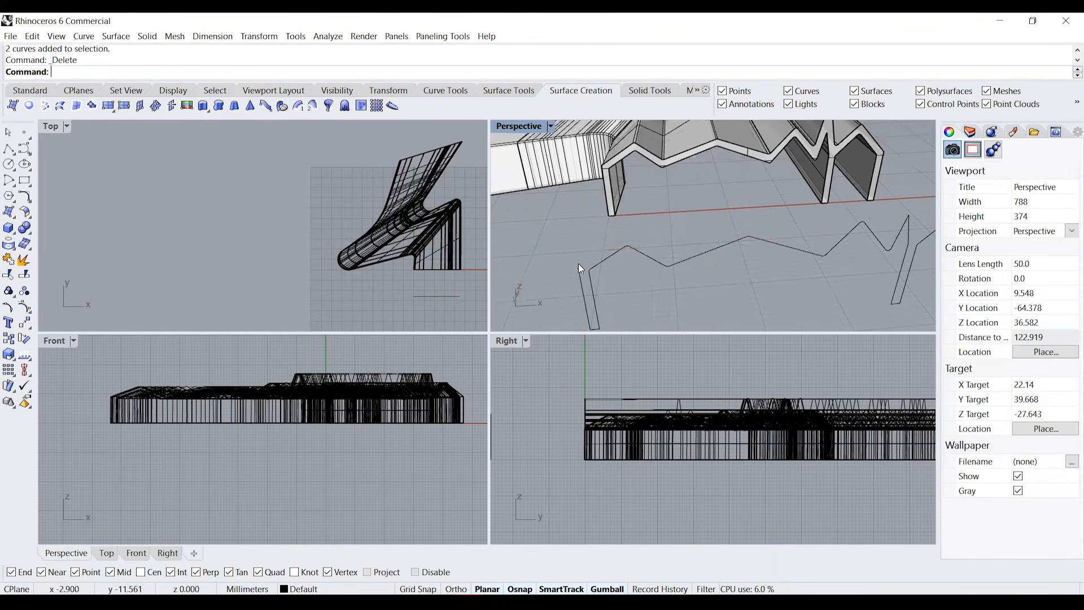
left_click(591, 327)
key("Delete")
Delete the short base segment joining the two lines of the middle column
scroll(670, 293, "down", 3)
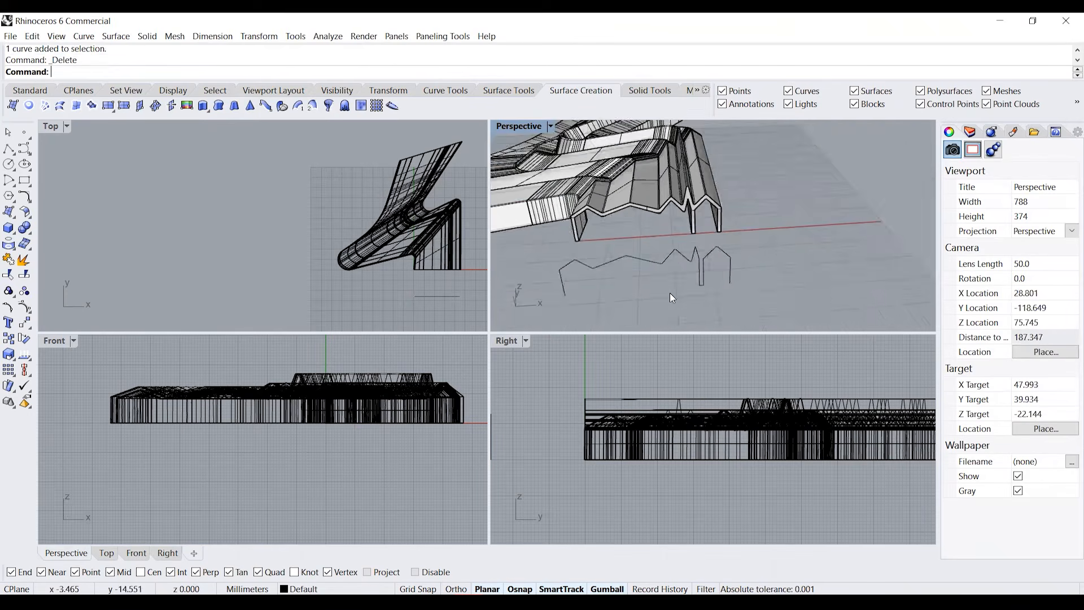
right_click_drag(691, 273, 715, 242)
scroll(714, 242, "up", 2)
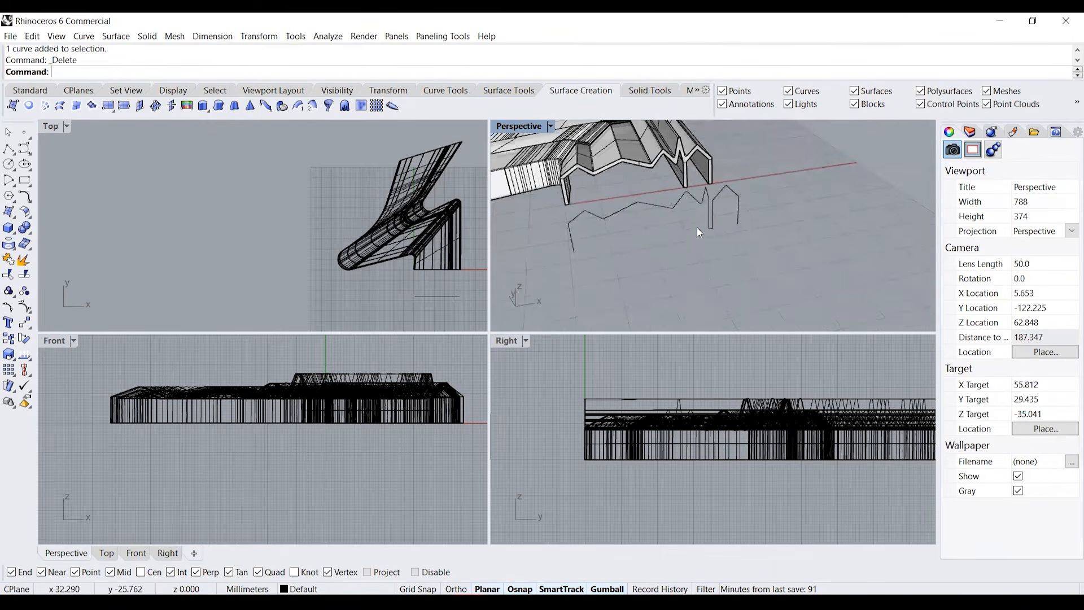
scroll(700, 224, "up", 2)
scroll(711, 226, "up", 4)
left_click(727, 263)
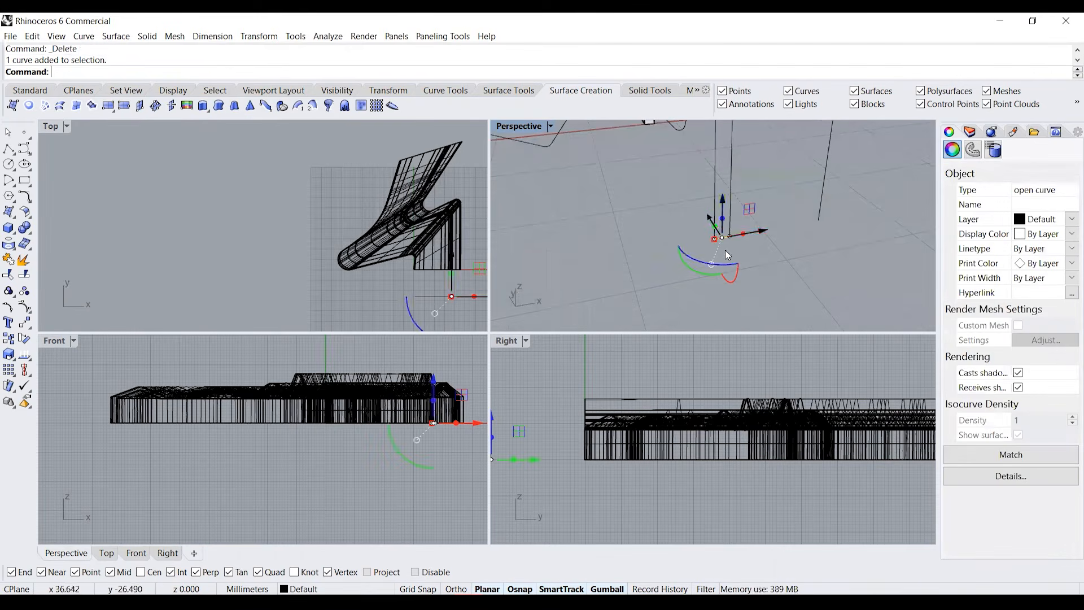
key("Delete")
Close the bottoms of the wide bay and the narrow gabled bay outlines with straight lines between their leg endpoints
scroll(731, 260, "down", 8)
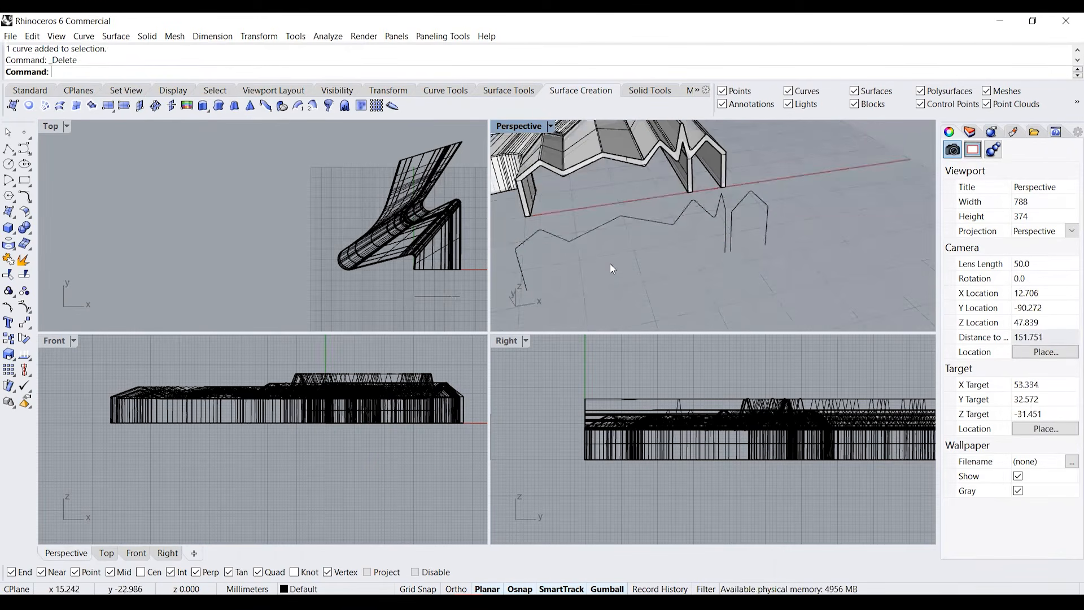
right_click_drag(609, 263, 646, 253, "shift")
right_click_drag(756, 236, 738, 238)
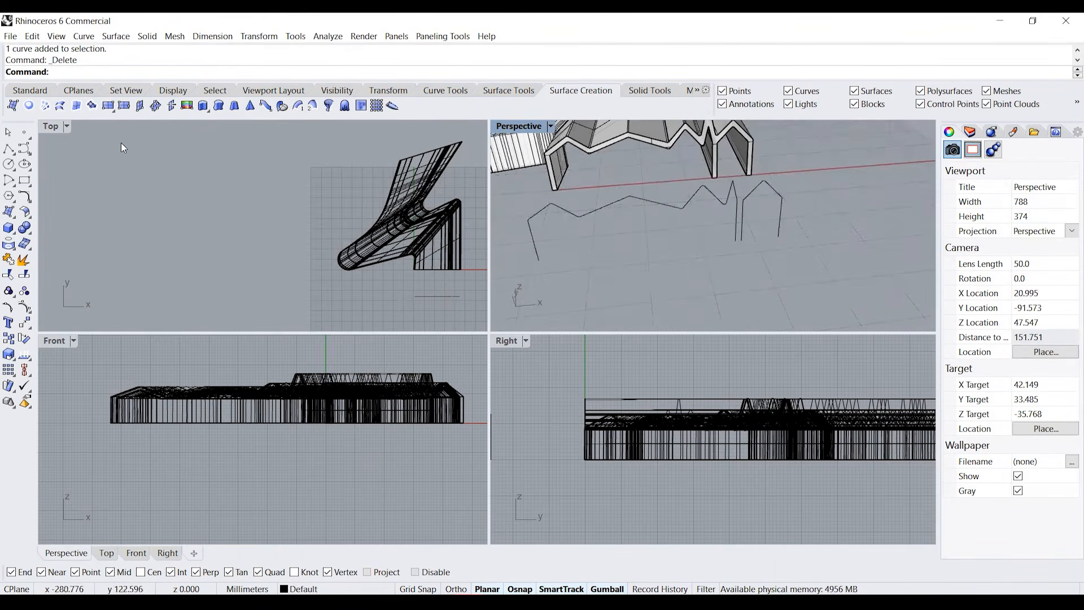
left_click(13, 153)
left_click(29, 158)
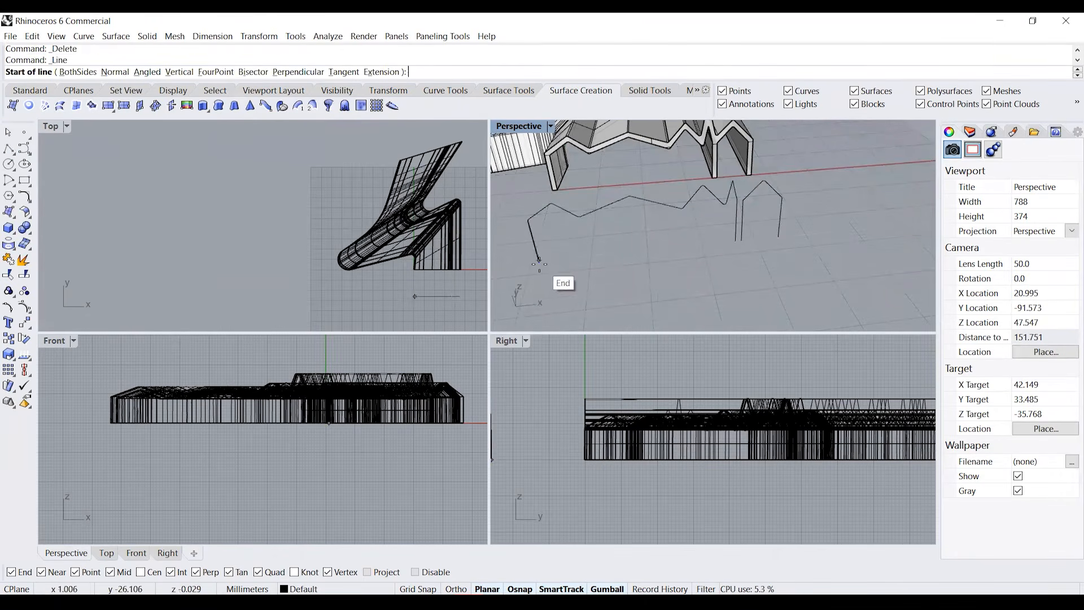
left_click(539, 263)
left_click(739, 244)
right_click(744, 246)
left_click(741, 240)
left_click(779, 236)
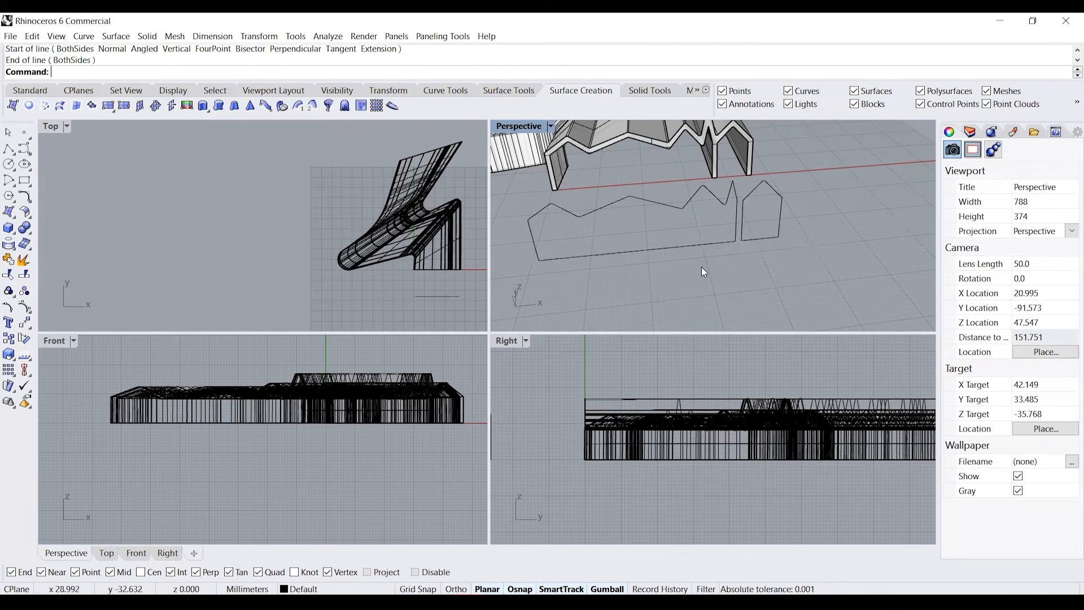
Create planar surfaces from the closed outlines of the wide bay and the narrow gabled bay
right_click_drag(719, 218, 693, 231)
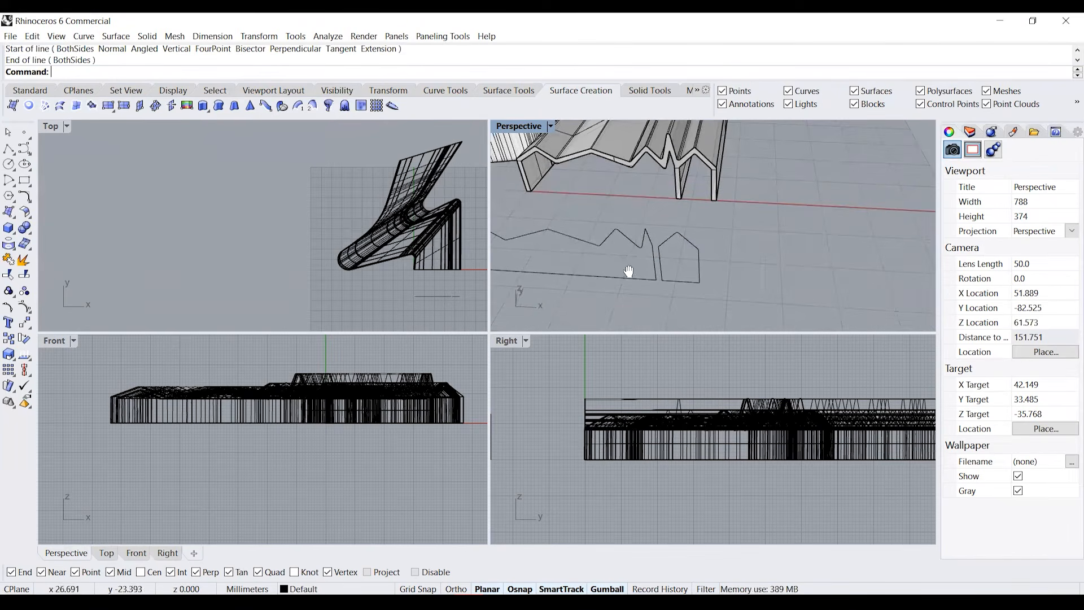
right_click_drag(628, 270, 710, 254, "shift")
left_click_drag(520, 195, 738, 293)
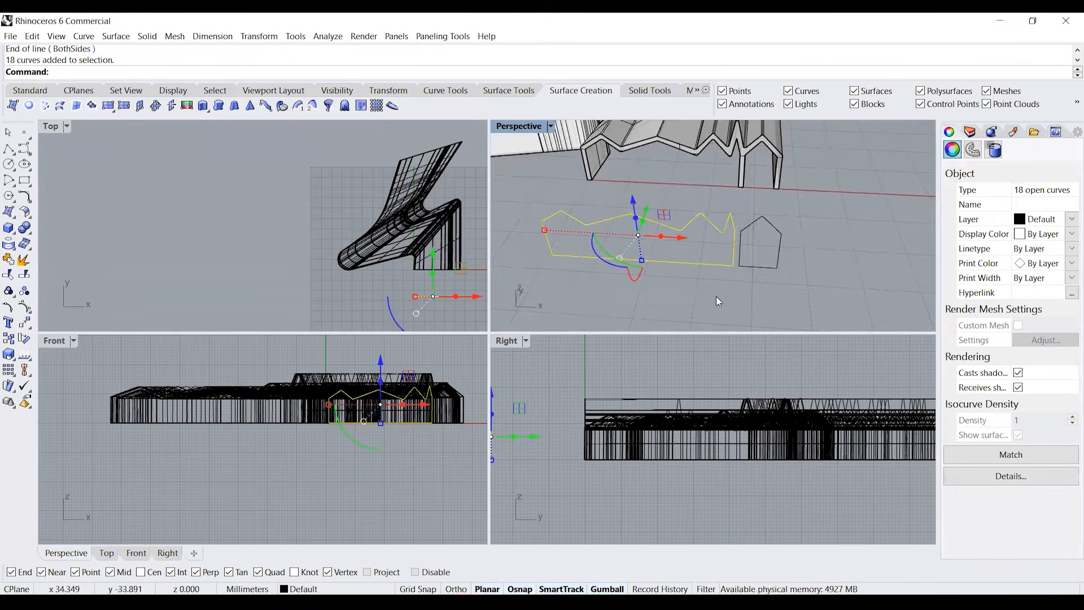
left_click(29, 106)
left_click(745, 202)
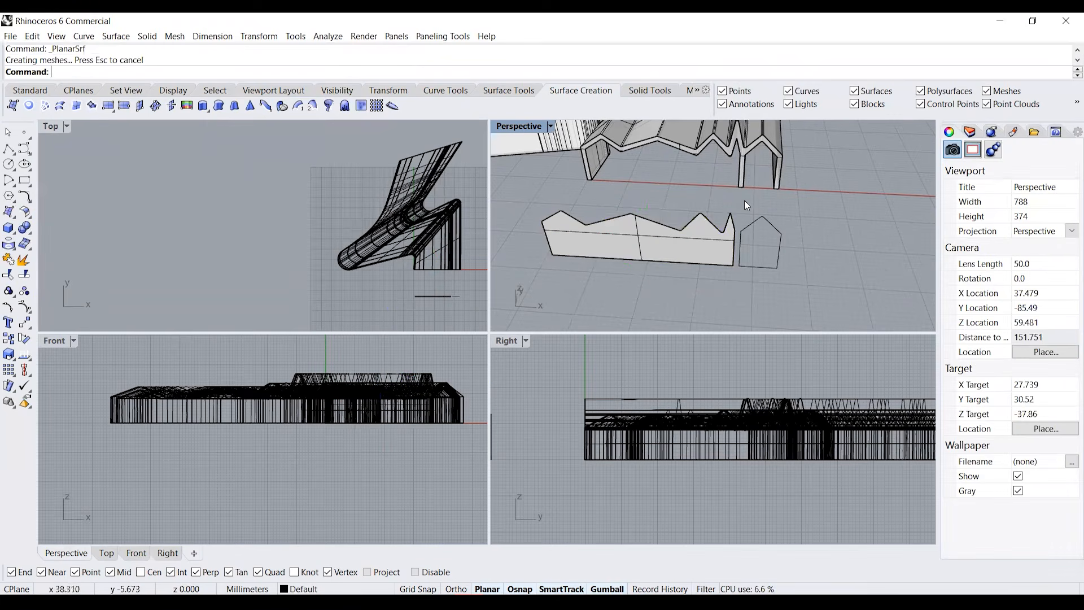
left_click(754, 226)
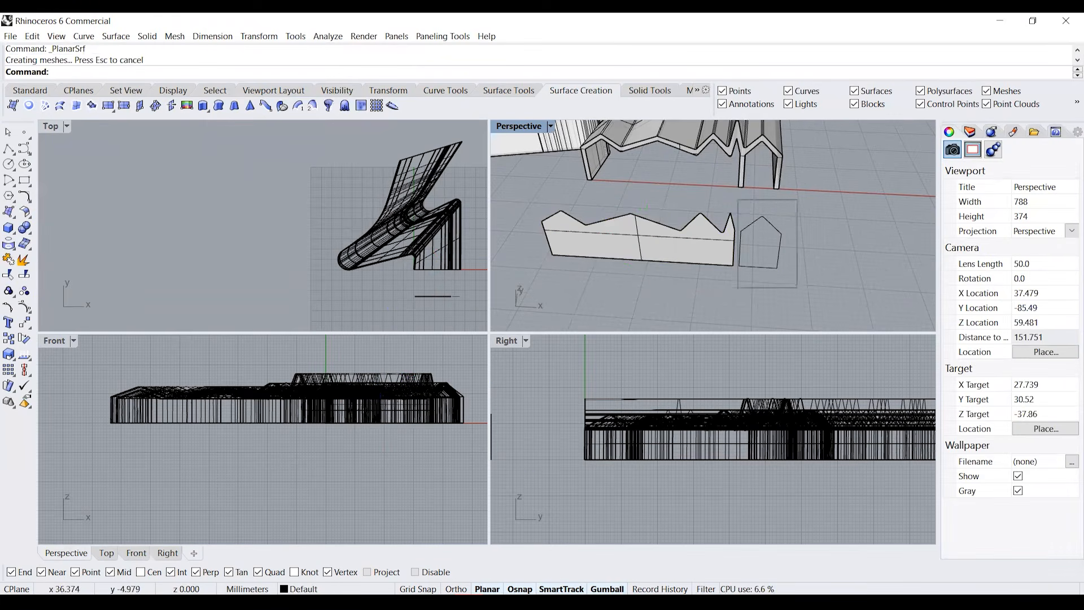
left_click(29, 105)
Move both planar bay surfaces back into the openings of the facade frame
left_click(635, 243)
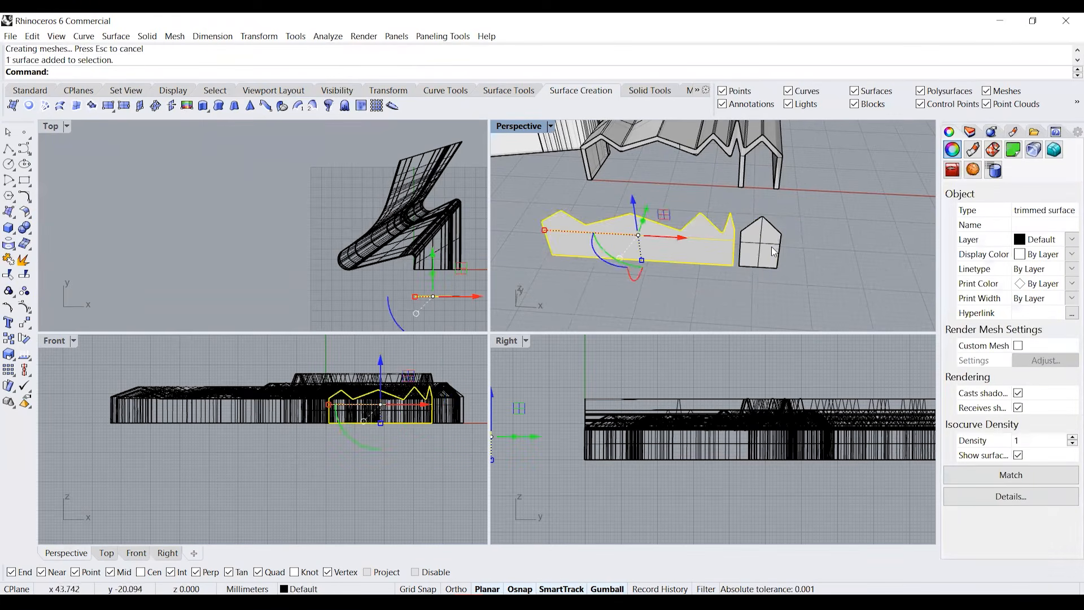
left_click(774, 251, "shift")
right_click_drag(743, 257, 573, 220)
left_click_drag(573, 220, 671, 177)
left_click(687, 247)
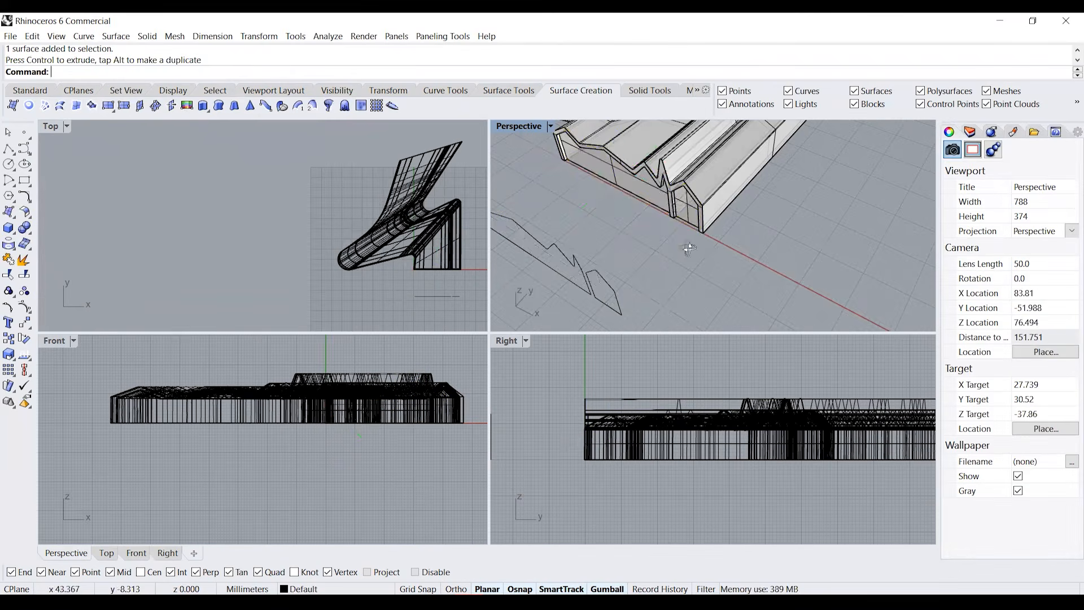
Hide all the leftover outline curves in front of the building
right_click_drag(687, 248, 726, 231)
right_click_drag(778, 257, 772, 279)
left_click_drag(762, 284, 528, 210)
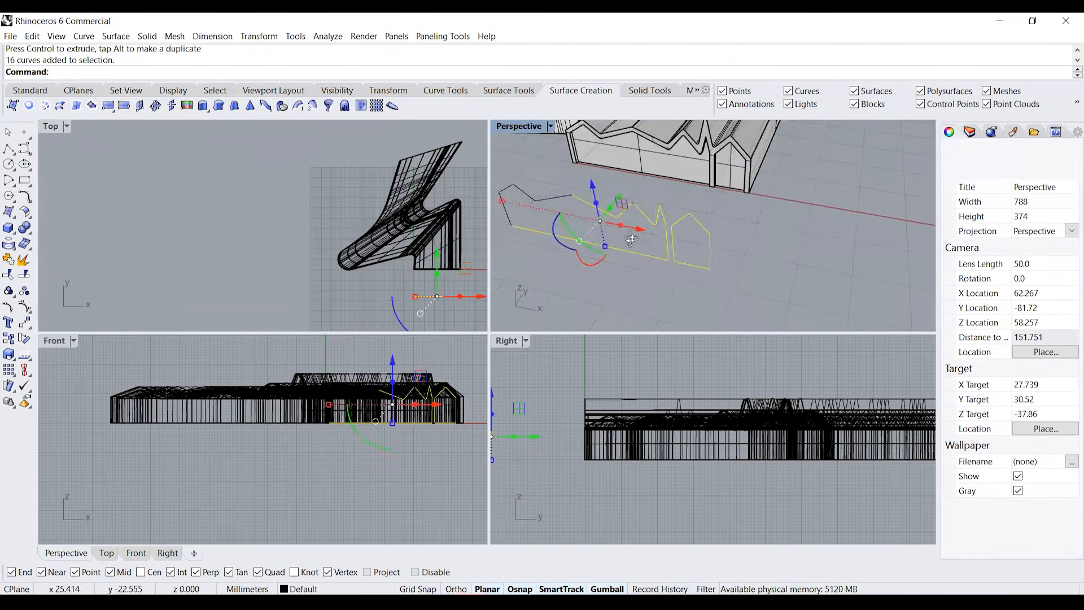
right_click_drag(620, 248, 693, 273)
left_click_drag(718, 328, 602, 278, "shift")
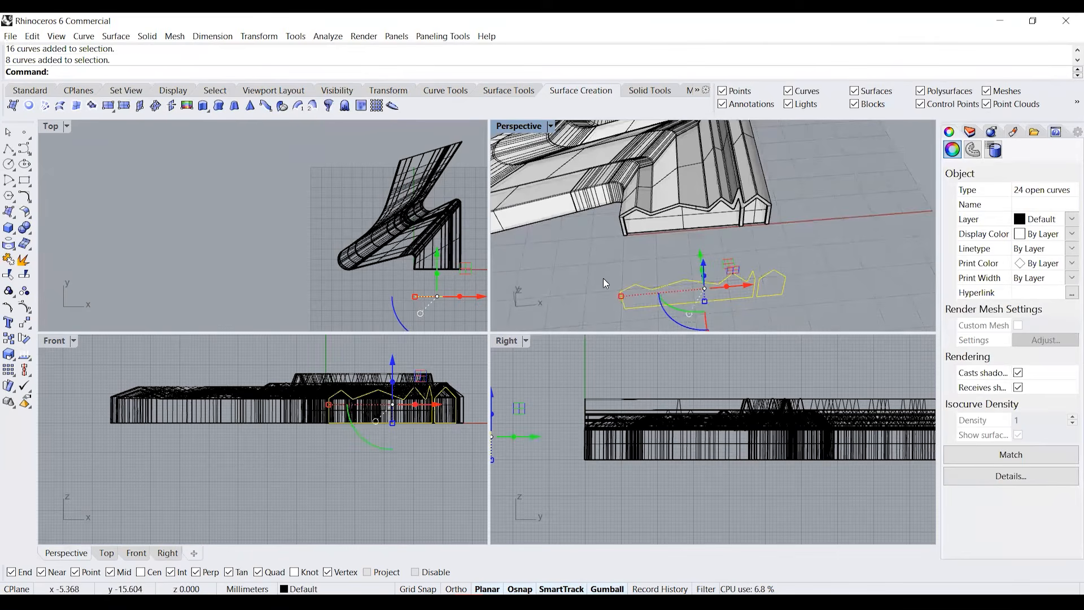
key("ctrl+h")
Maximize the Perspective view and set its display mode to Rendered
right_click_drag(603, 277, 804, 248)
scroll(809, 249, "down", 5)
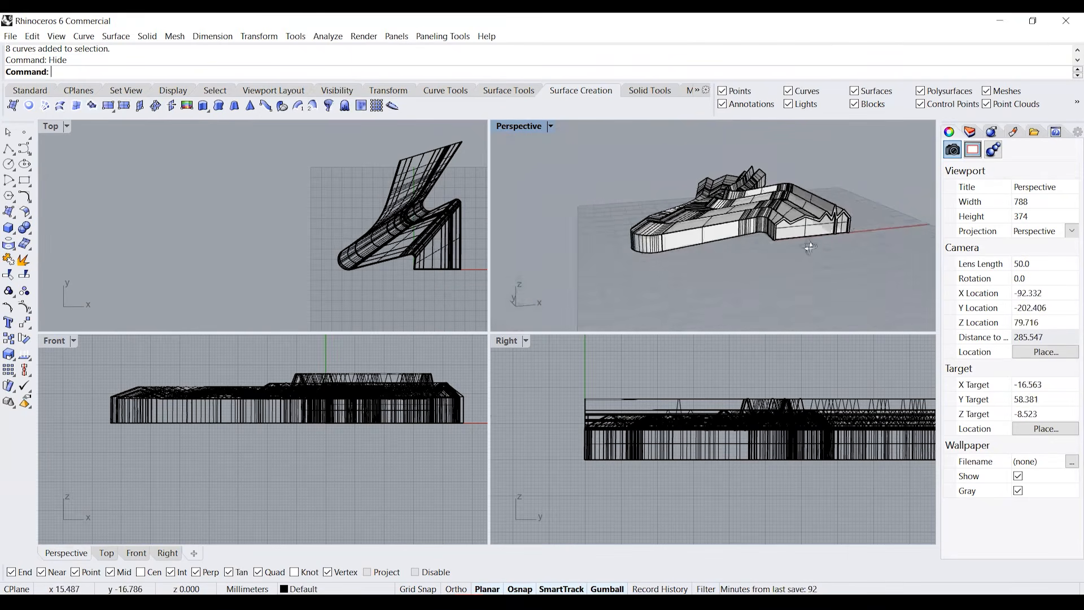
double_click(530, 127)
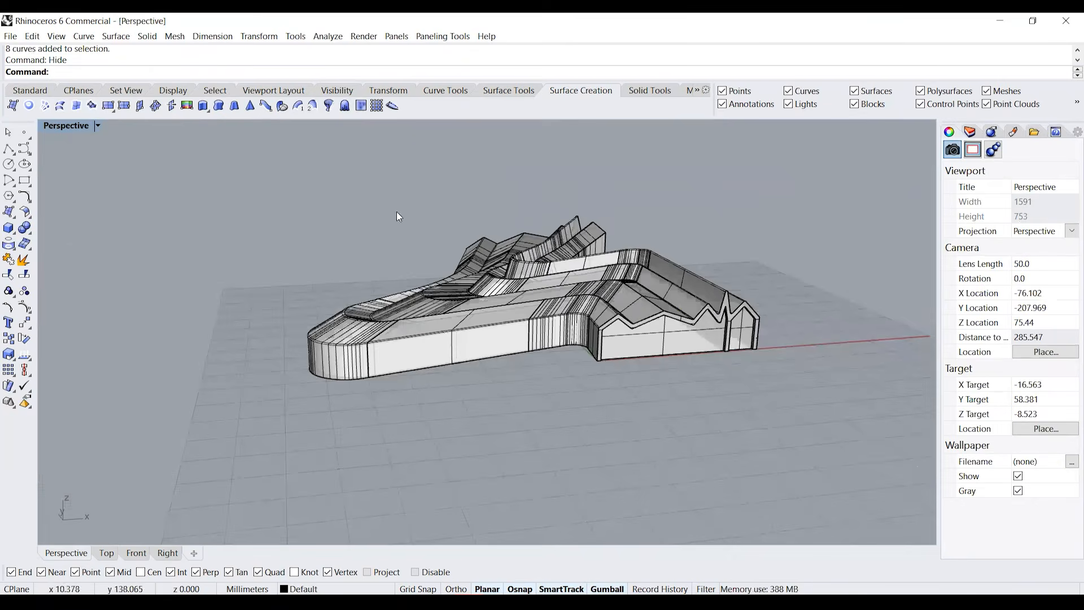
left_click(98, 129)
left_click(107, 182)
mouse_move(635, 364)
right_mouse_down()
mouse_move(628, 356)
mouse_move(596, 368)
mouse_move(641, 370)
right_mouse_up()
Join the swept museum polysurface with the planar surface capping the facade frame
left_click(585, 348)
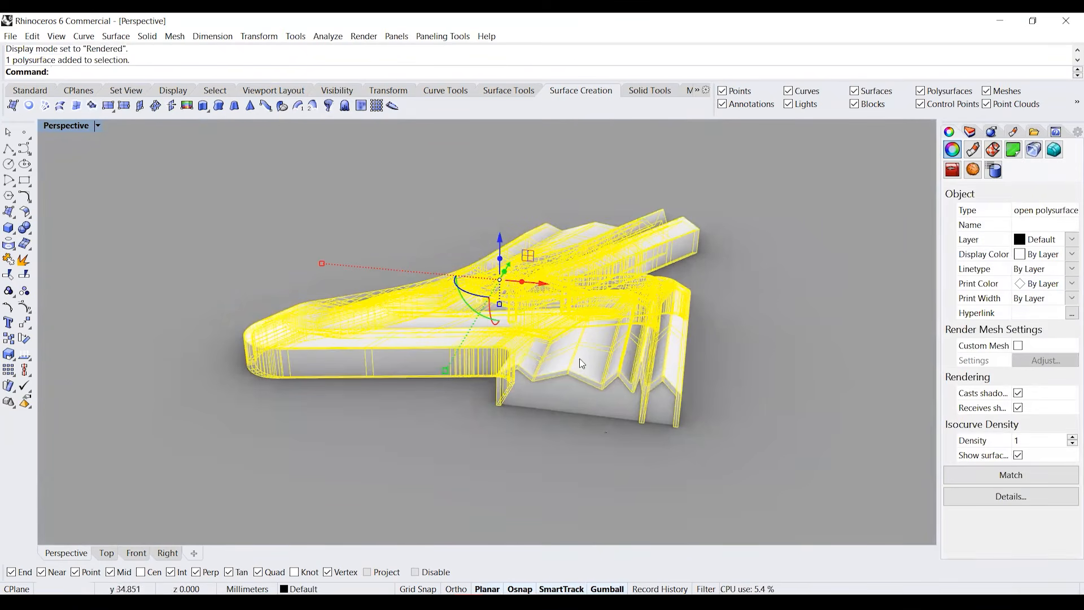
scroll(585, 386, "up", 2)
scroll(588, 391, "up", 1)
left_click(597, 378, "shift")
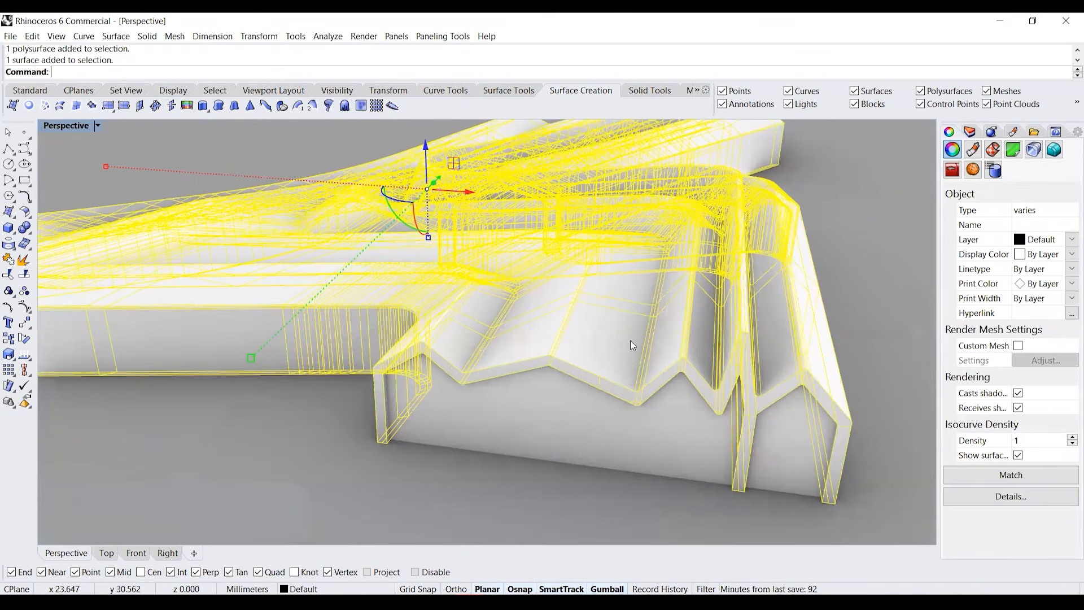
key("Return")
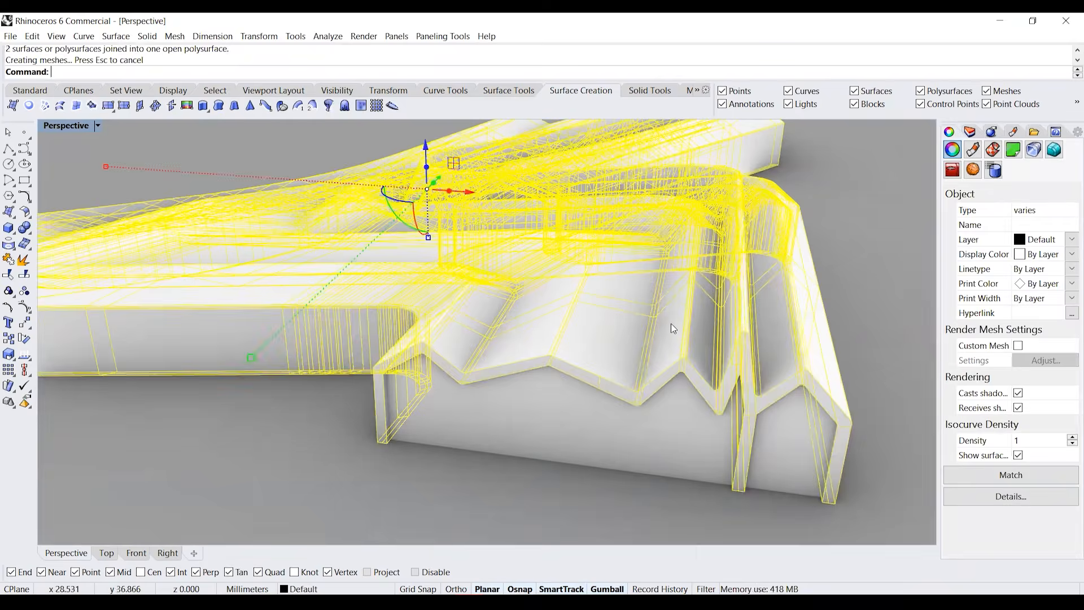
Move the joined museum polysurface to Layer 01
key("Escape")
left_click(629, 359)
scroll(627, 357, "down", 5)
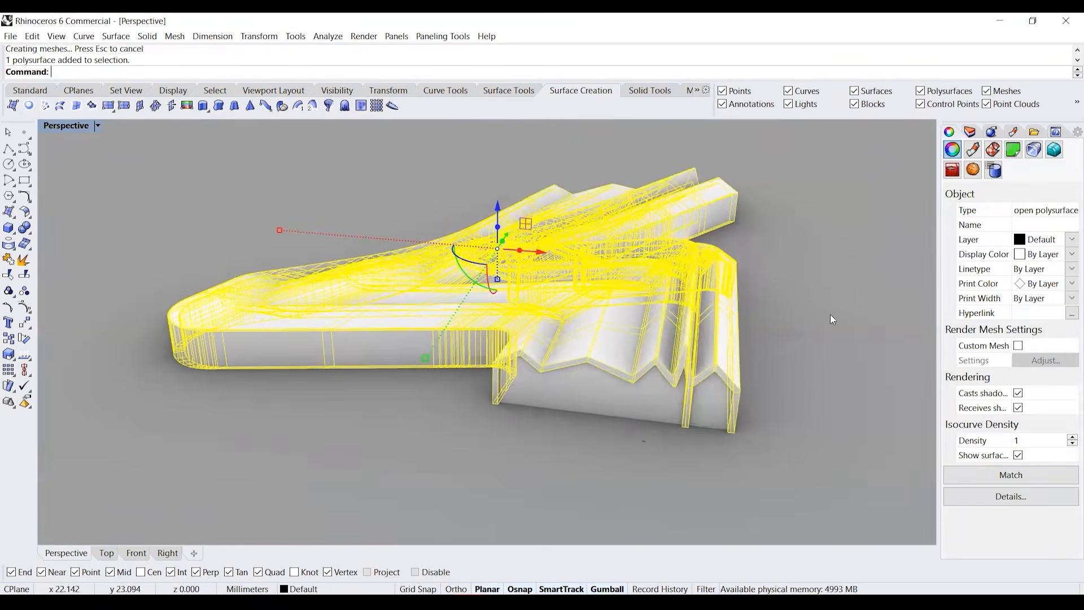
left_click(972, 132)
left_click(965, 192)
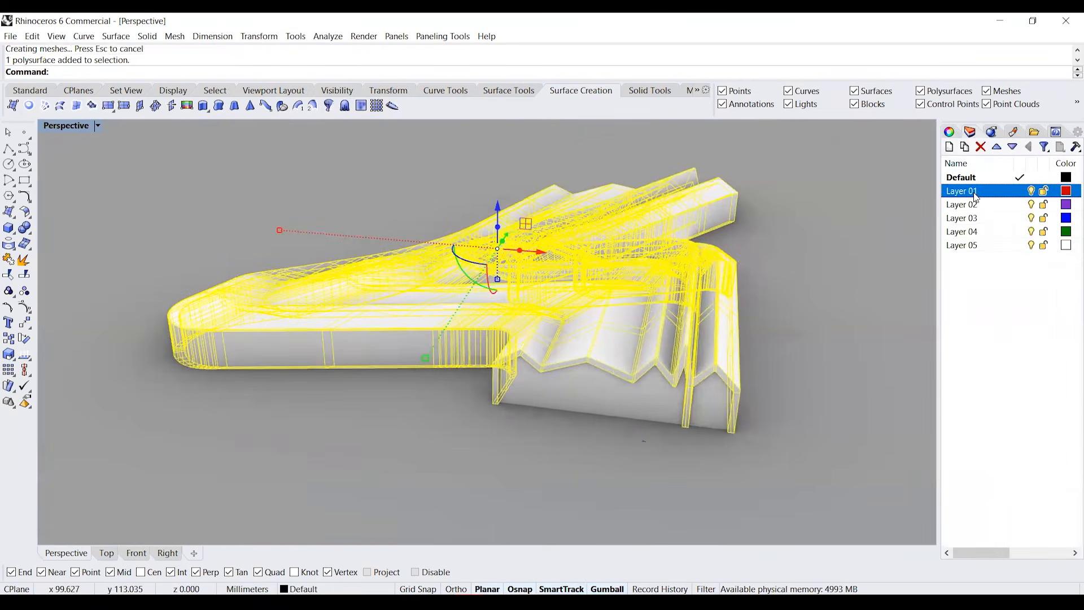
right_click(966, 192)
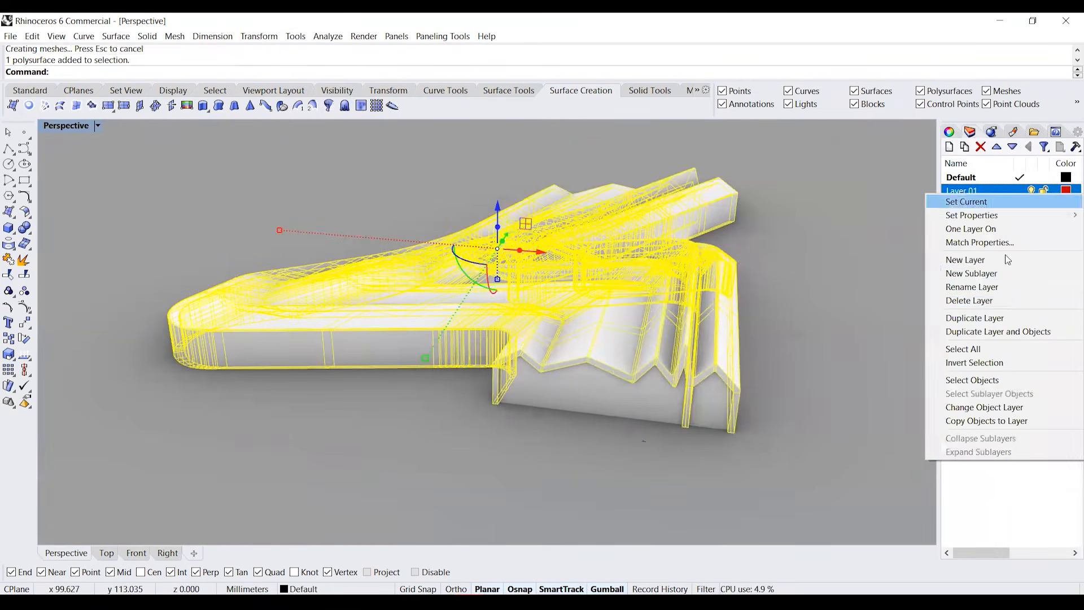
left_click(984, 407)
key("Escape")
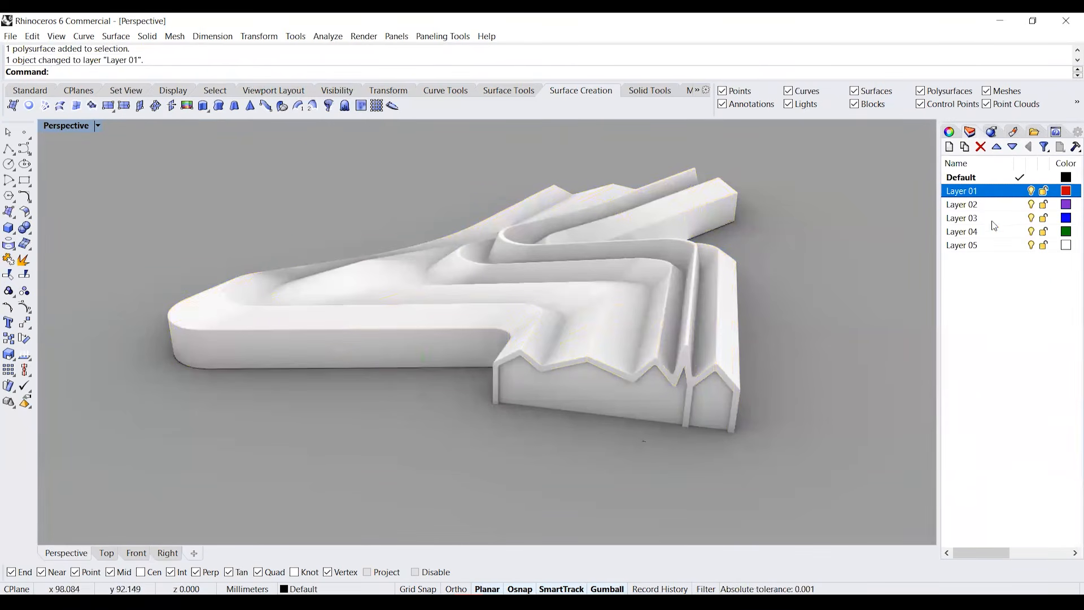
Give Layer 01 a Metal material in the Steel color
left_click_drag(993, 554, 1014, 553)
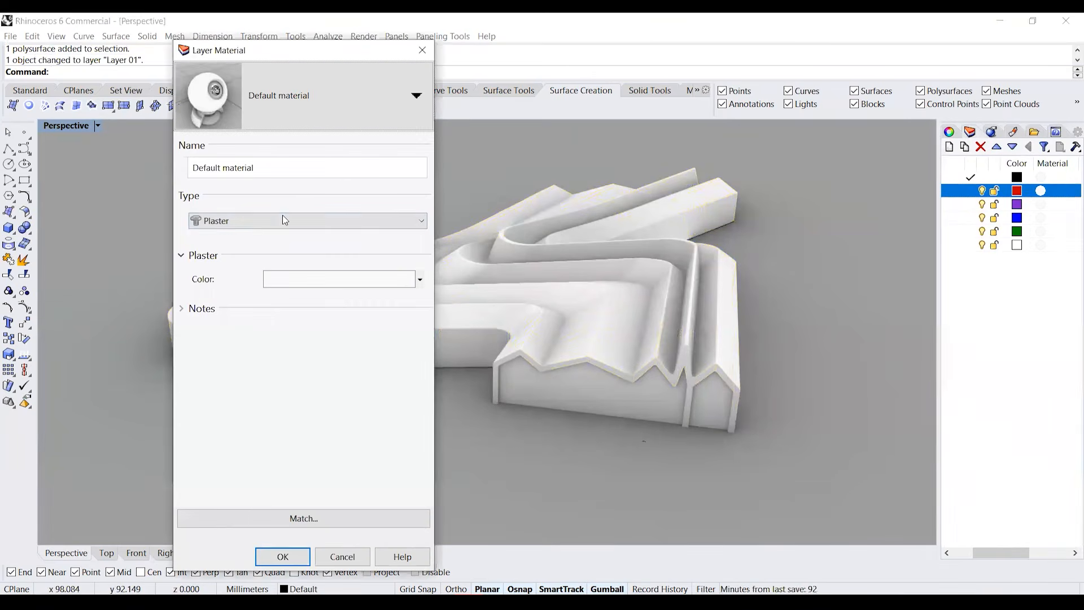
left_click(283, 219)
left_click(245, 274)
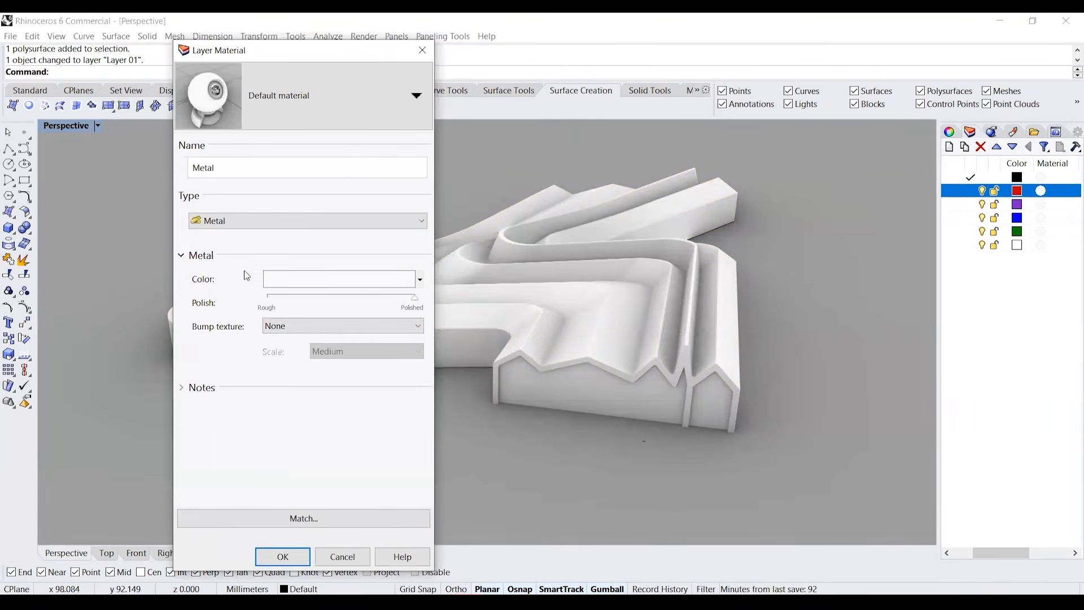
left_click(287, 282)
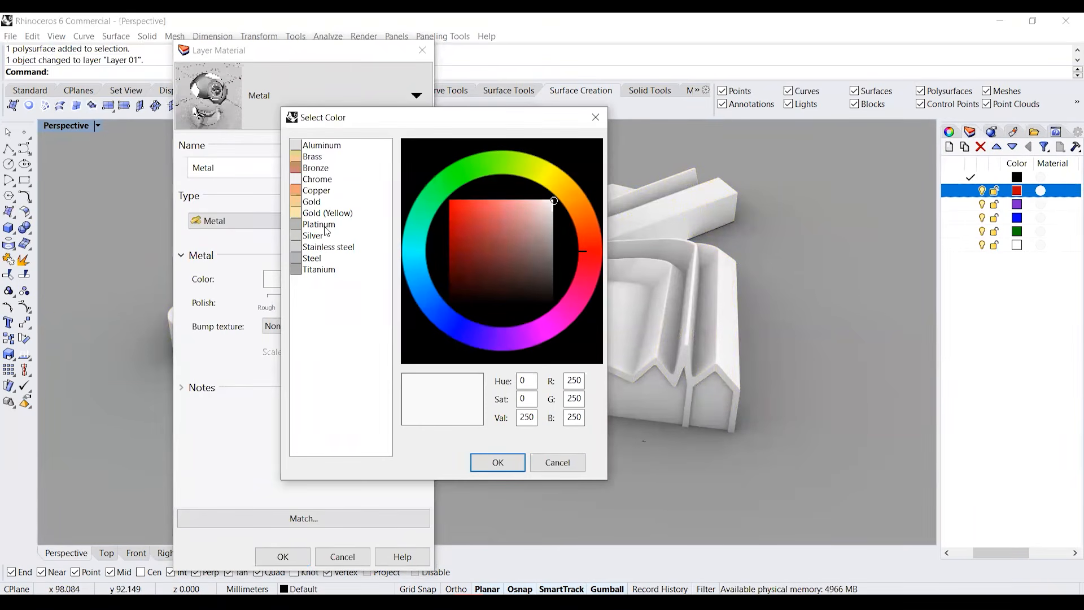
left_click(320, 248)
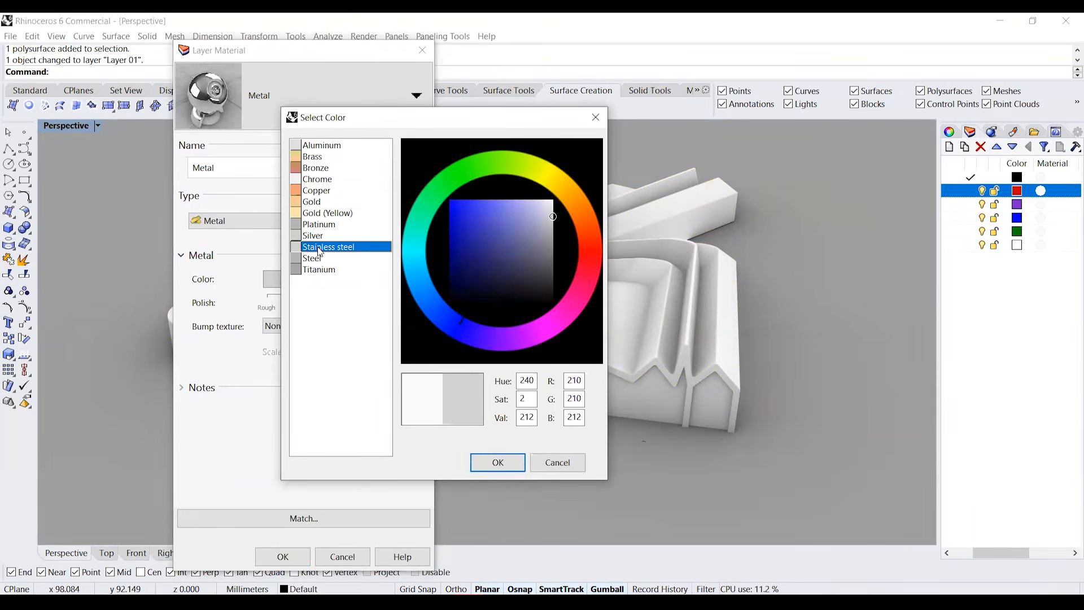
left_click(316, 258)
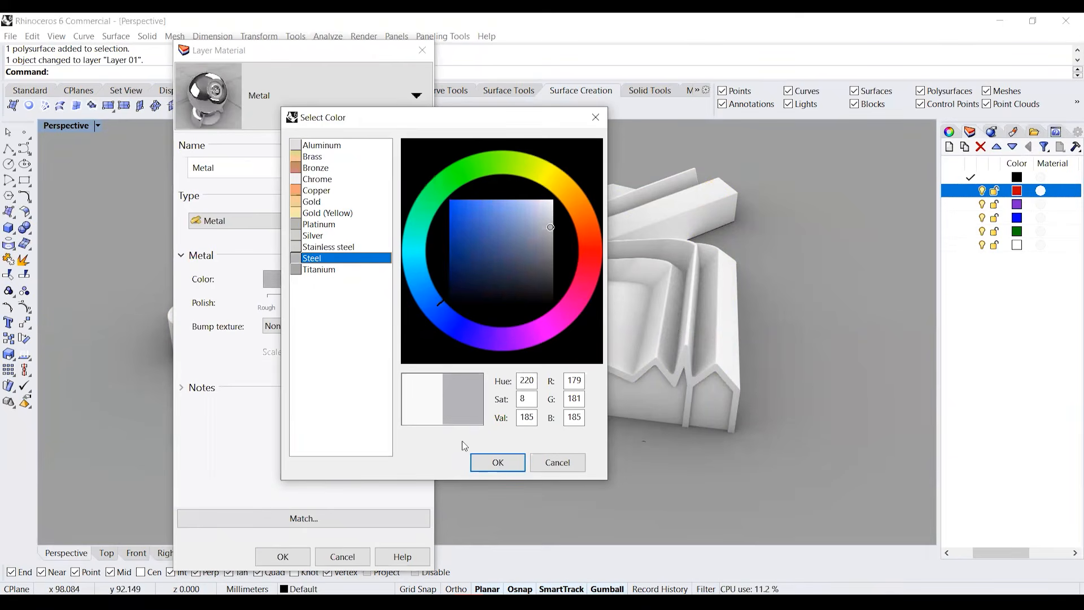
left_click(495, 463)
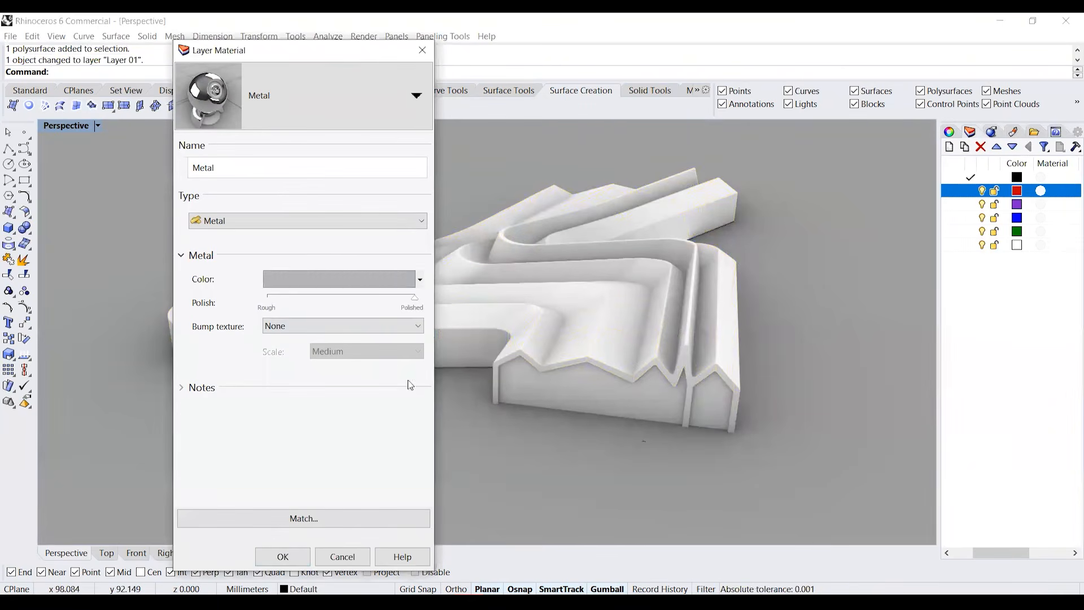
Lower the Layer 01 metal's polish to near the rough end and apply the material
left_click(419, 280)
left_click(418, 282)
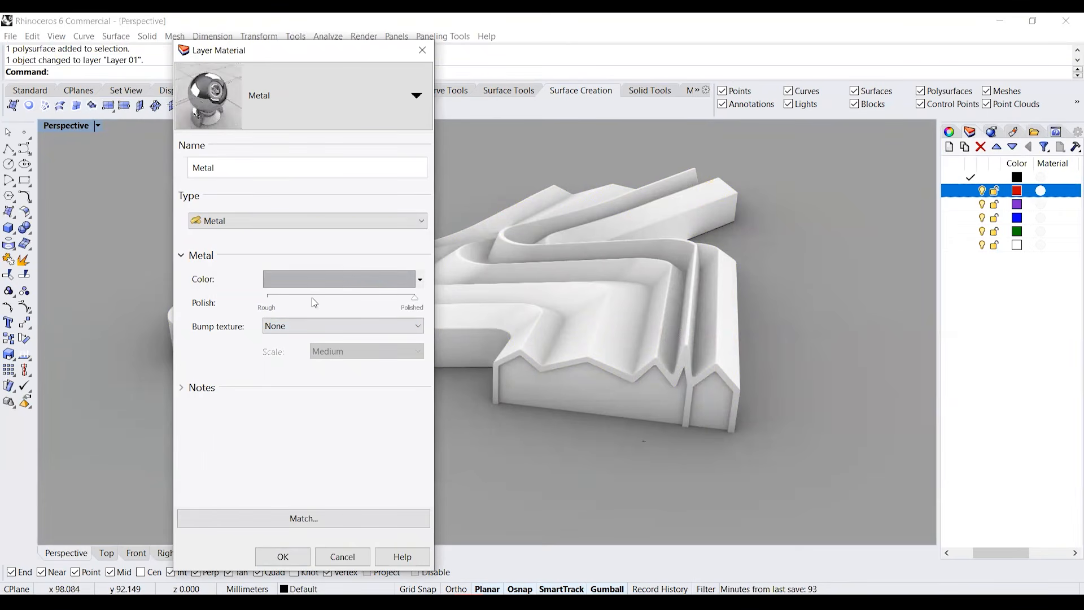
left_click_drag(415, 298, 299, 303)
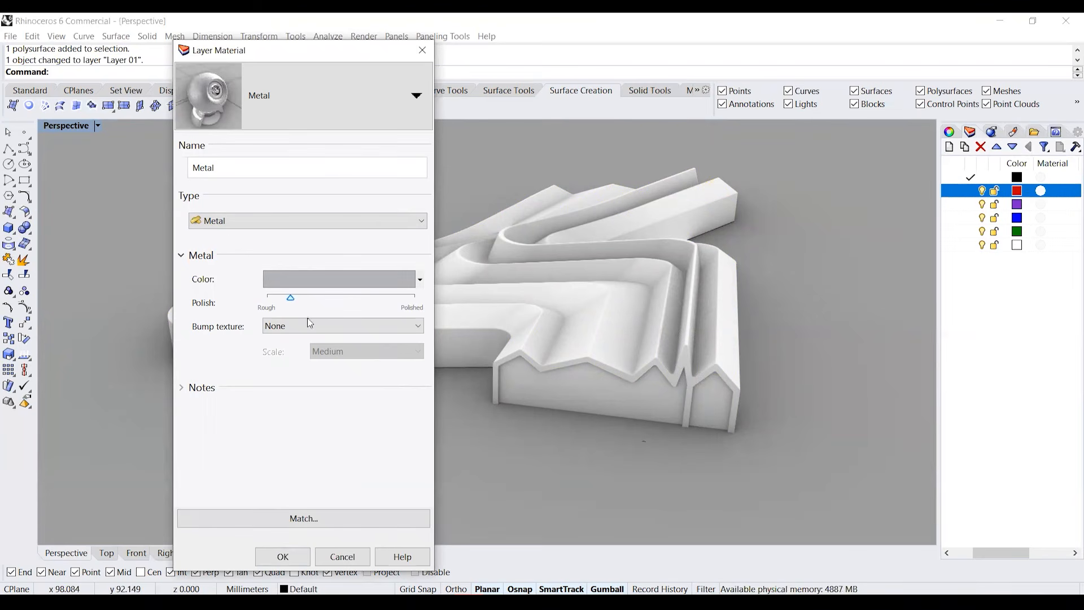
left_click(283, 557)
Change the color of Layer 01's Metal material to Titanium
right_click_drag(547, 445, 606, 438)
left_click(681, 298)
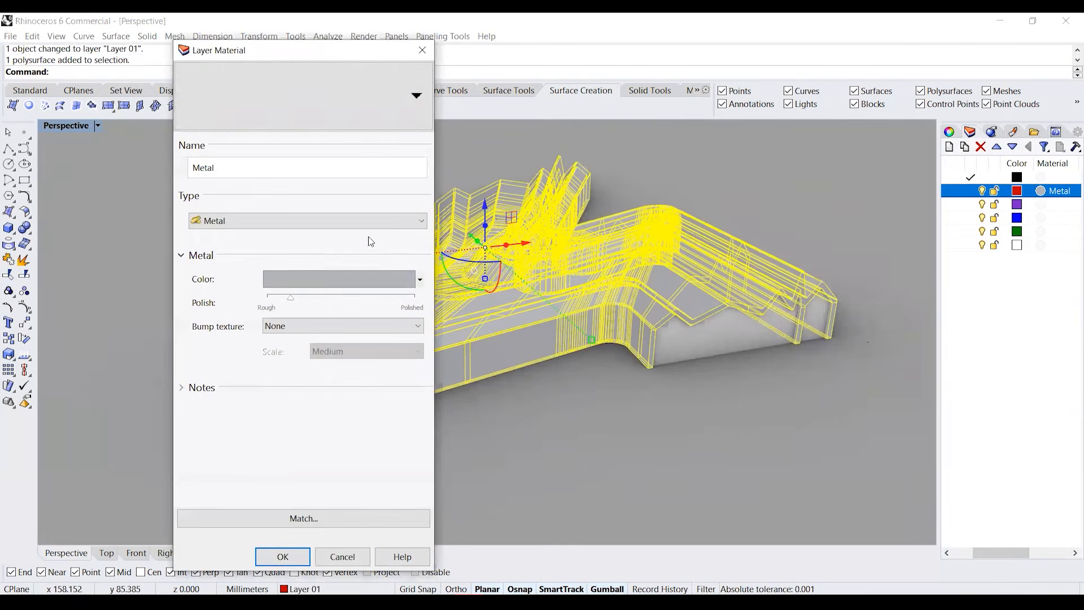
left_click(420, 279)
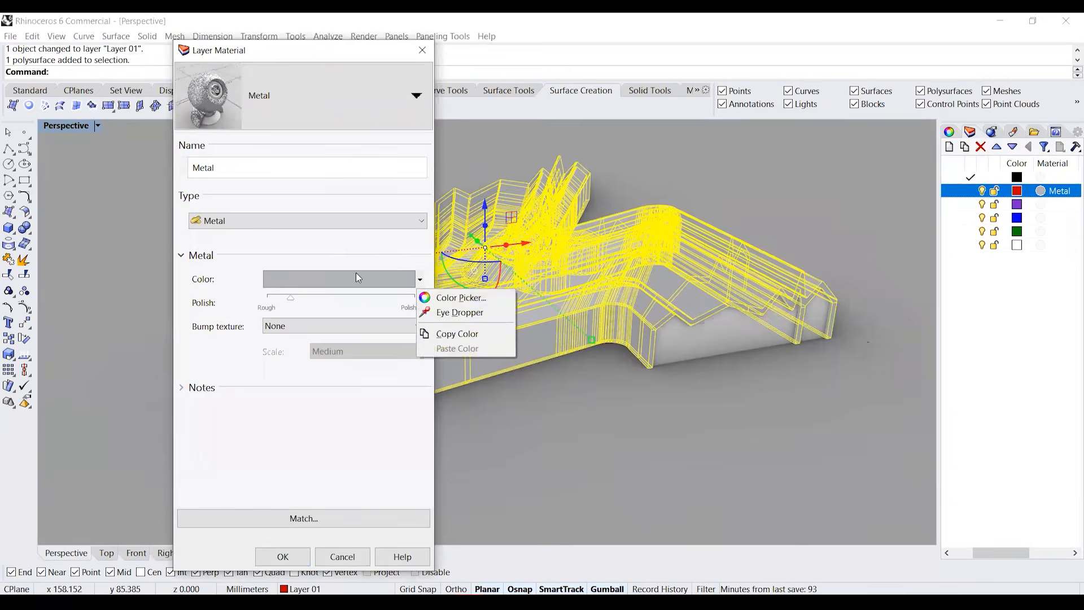
left_click(456, 297)
left_click(296, 270)
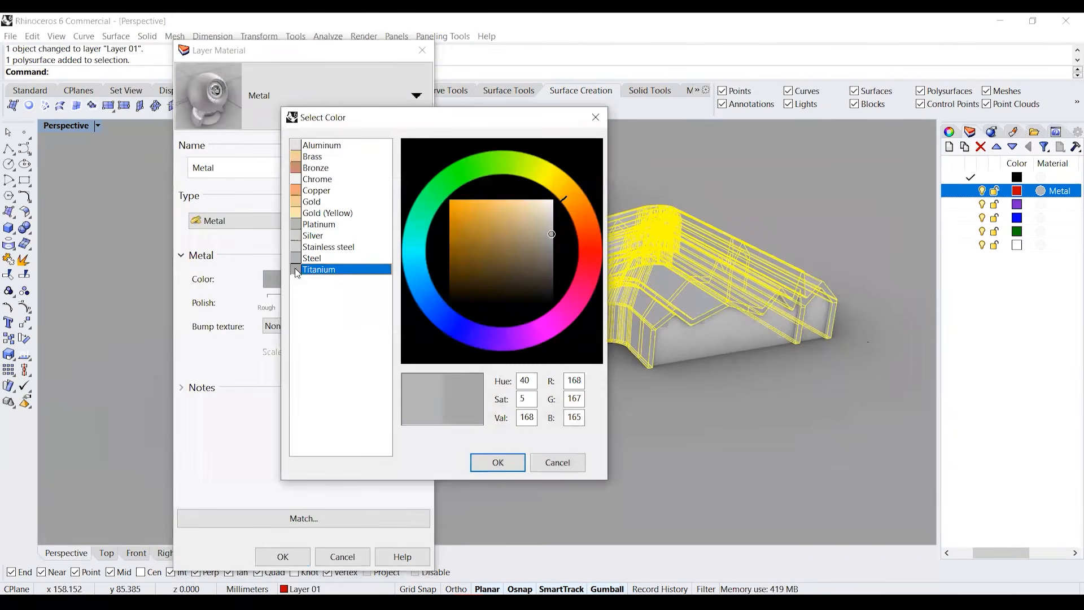
left_click(482, 462)
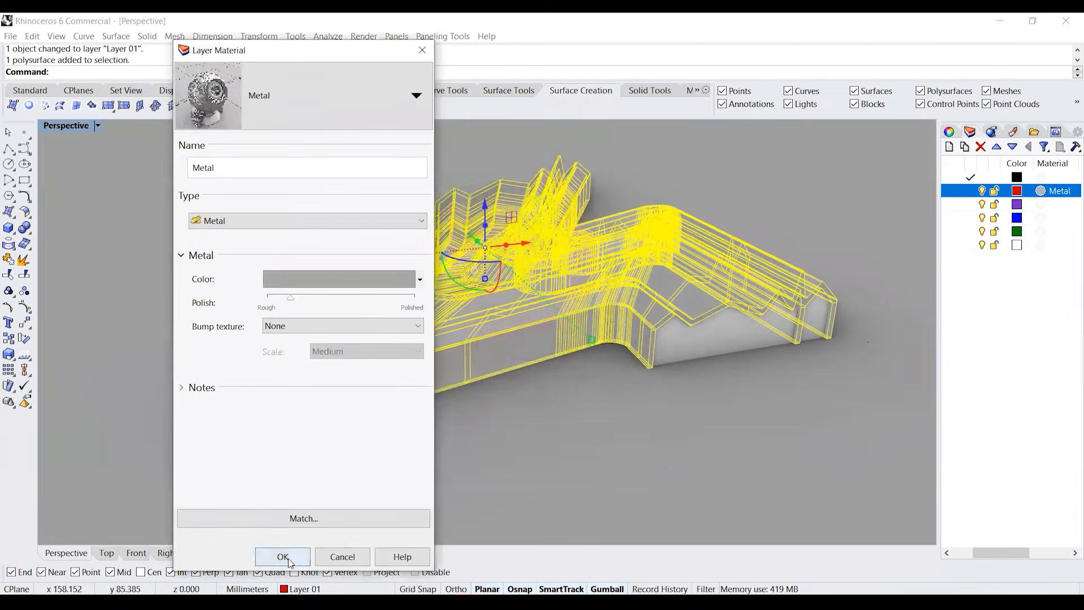
left_click(283, 556)
left_click(604, 480)
Move both planar bay surfaces in the facade openings to Layer 02
mouse_move(747, 466)
right_mouse_down()
mouse_move(686, 443)
mouse_move(711, 455)
mouse_move(642, 367)
mouse_move(671, 360)
mouse_move(591, 312)
mouse_move(643, 292)
right_mouse_up()
left_click(644, 292, "ctrl+shift")
scroll(772, 287, "up", 3)
left_click(772, 286, "ctrl+shift")
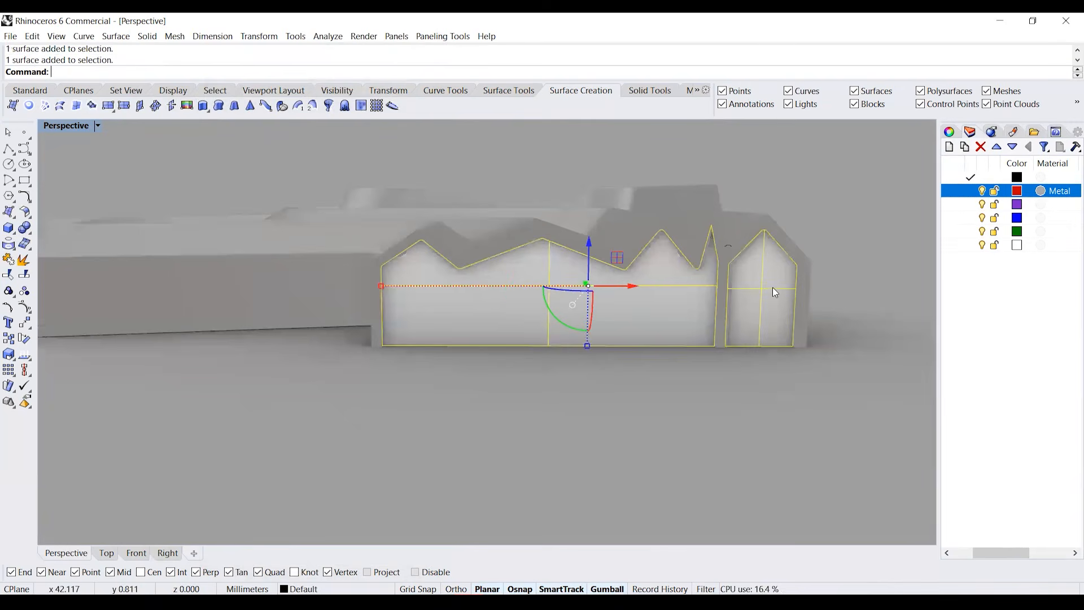
right_click(964, 208)
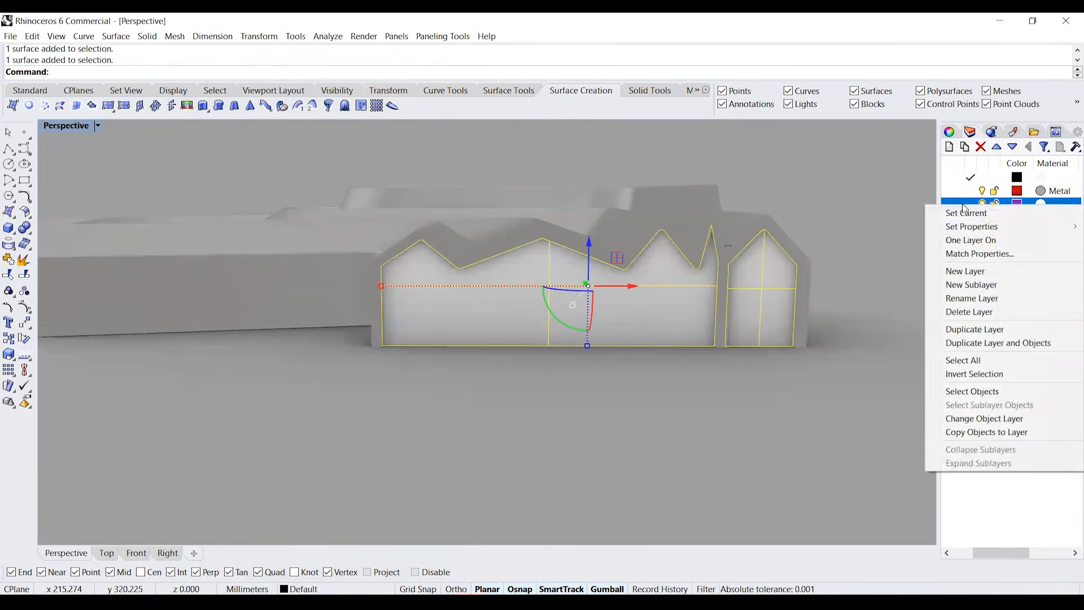
left_click(996, 418)
Assign a Glass material to Layer 02 with a light gray from the Grayscale colors
left_click(1041, 204)
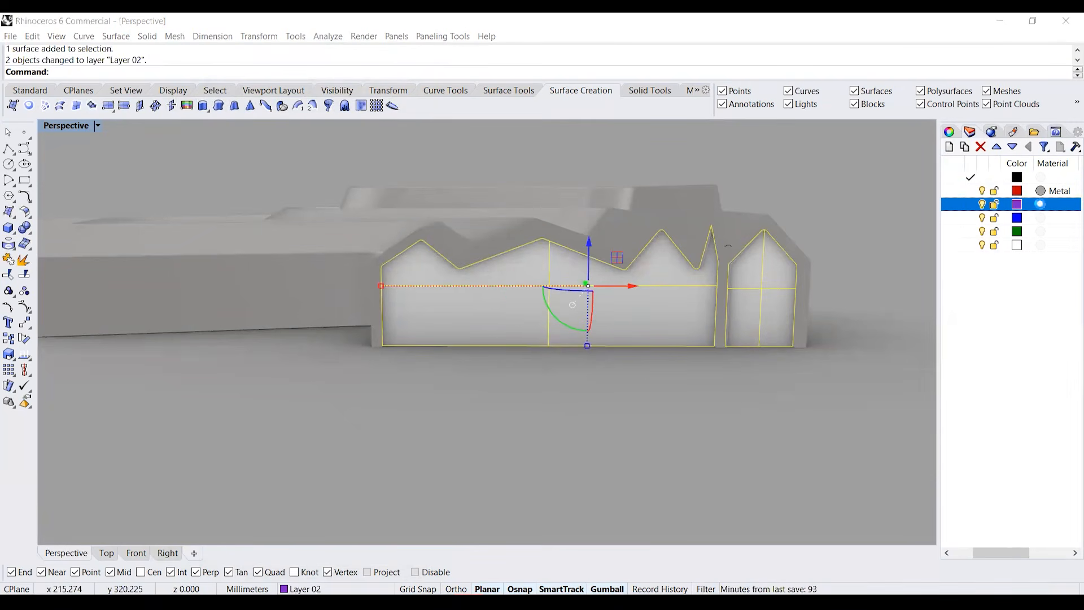
left_click(285, 220)
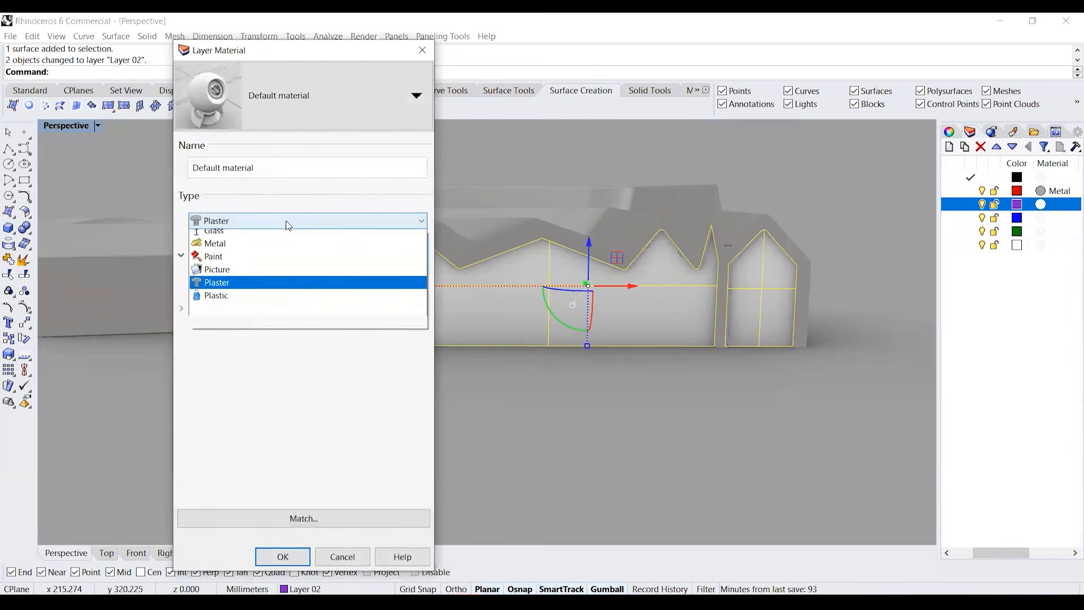
left_click(254, 260)
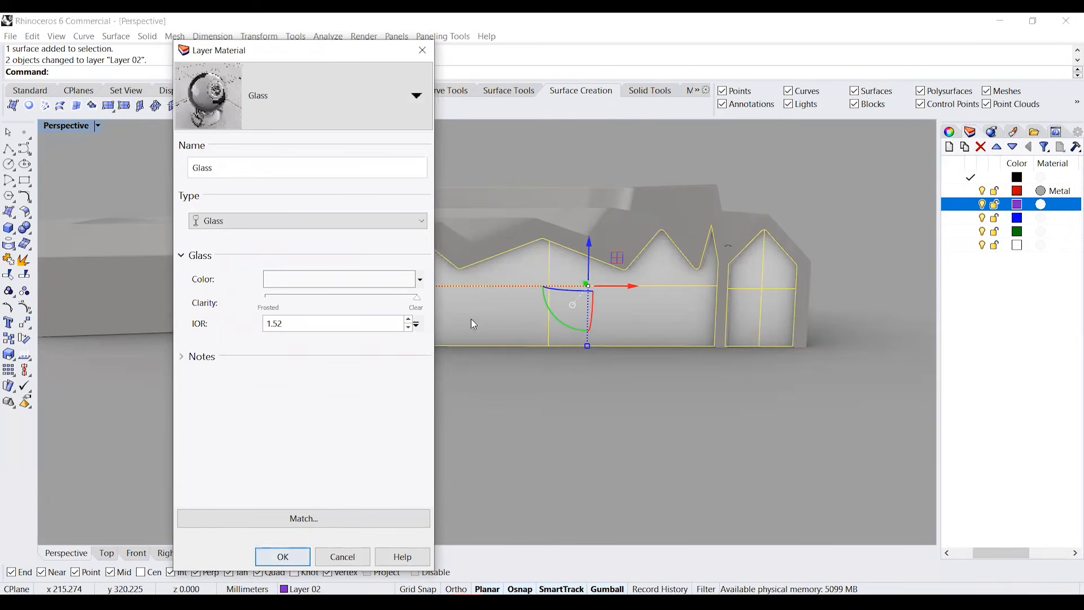
left_click(420, 279)
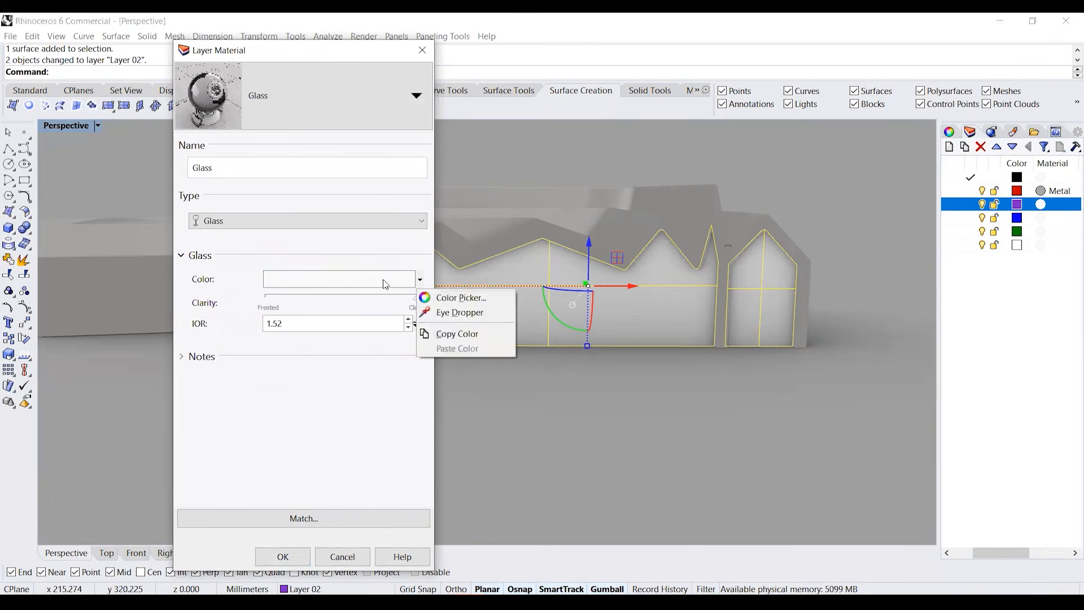
left_click(461, 298)
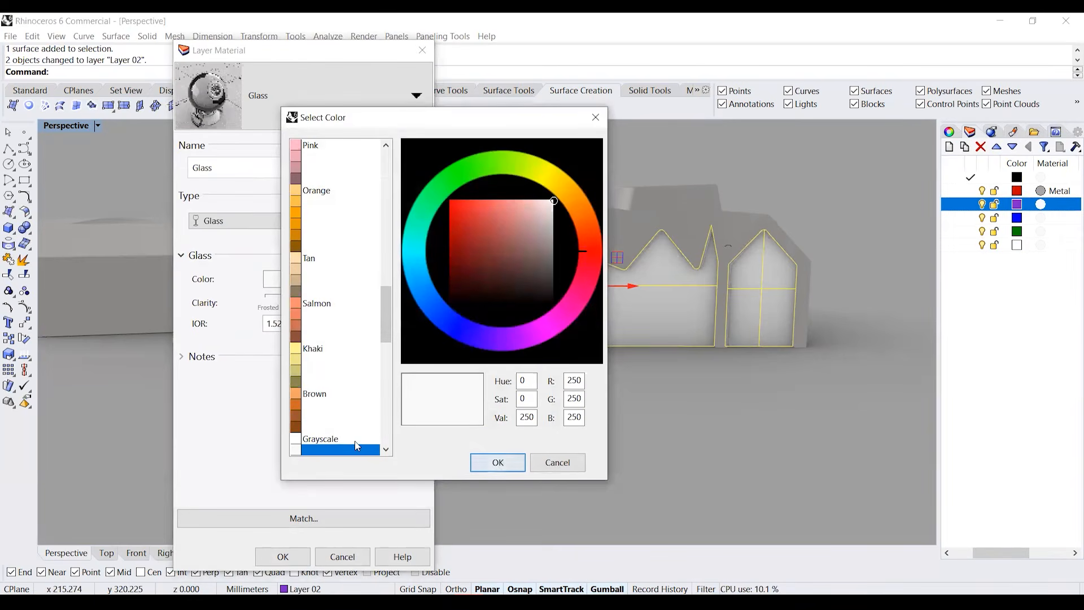
scroll(339, 435, "down", 3)
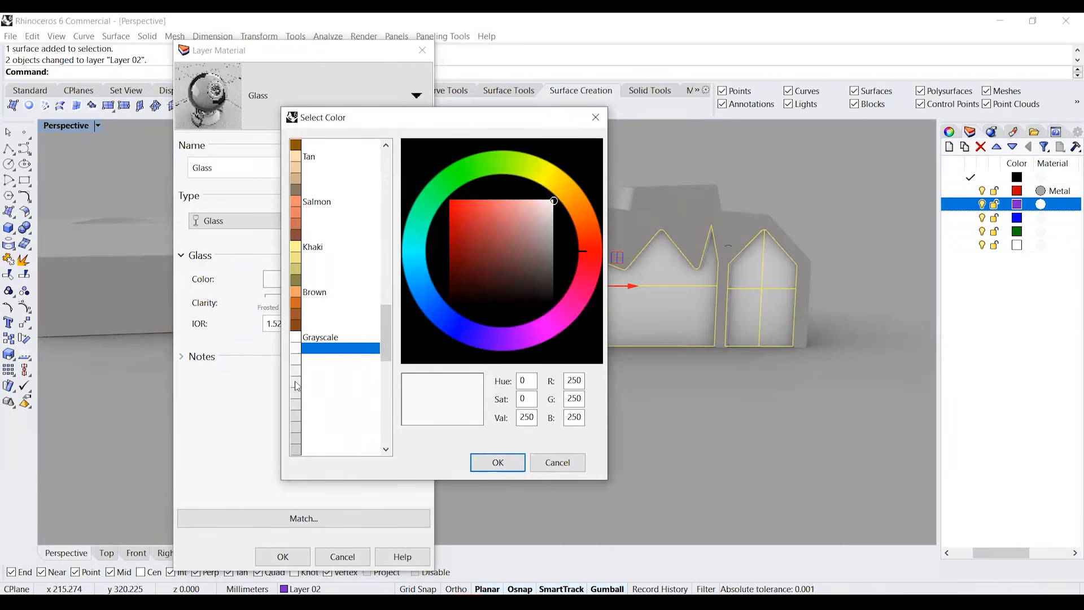
left_click(296, 386)
left_click(482, 462)
left_click(284, 562)
left_click(611, 433)
Examine the rendered museum with its metal shell and glass bays from several sides
right_click_drag(600, 436, 650, 432)
right_click_drag(573, 399, 527, 382)
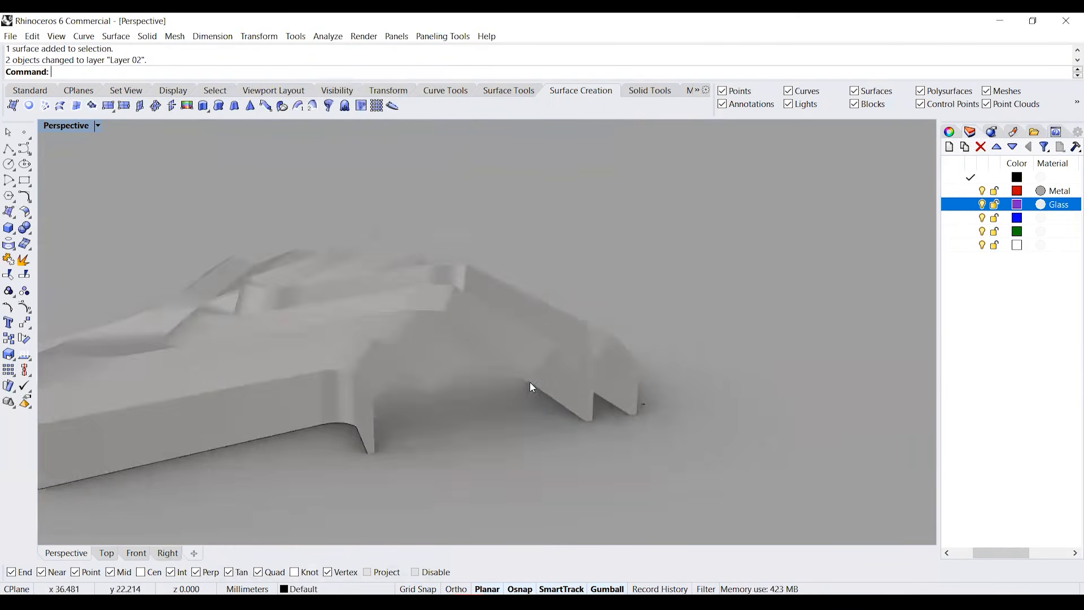
right_click_drag(653, 383, 600, 408)
scroll(632, 405, "up", 5)
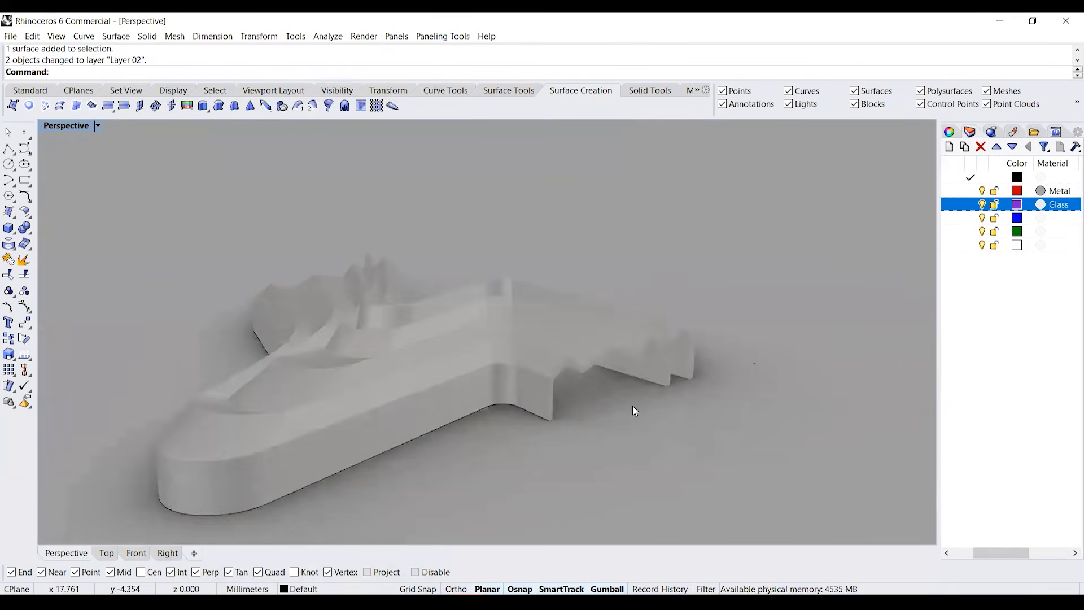
scroll(635, 381, "down", 5)
right_click_drag(629, 380, 489, 370)
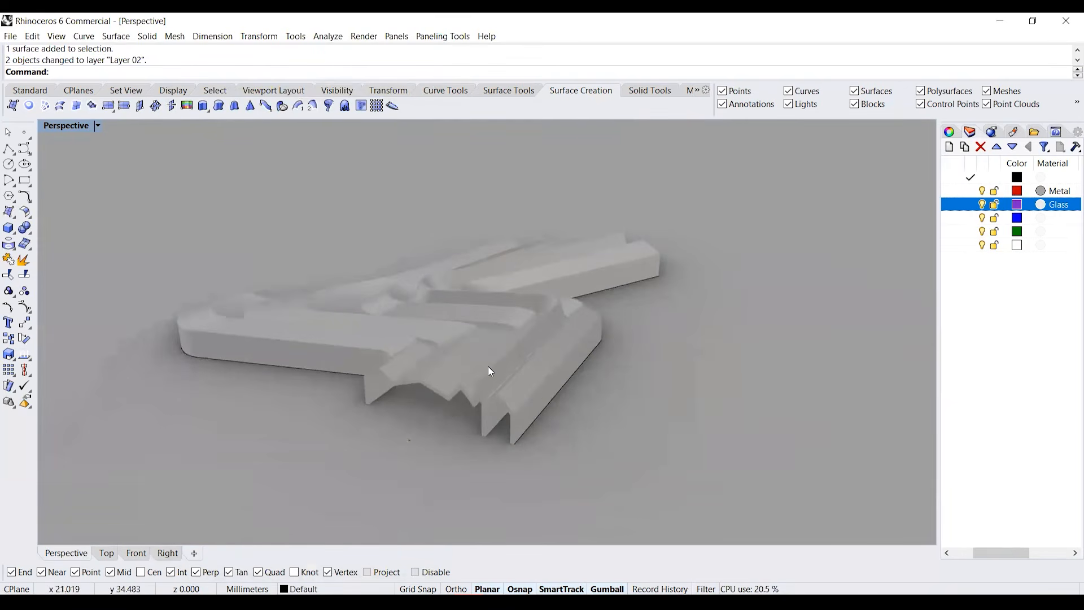
scroll(496, 346, "down", 3)
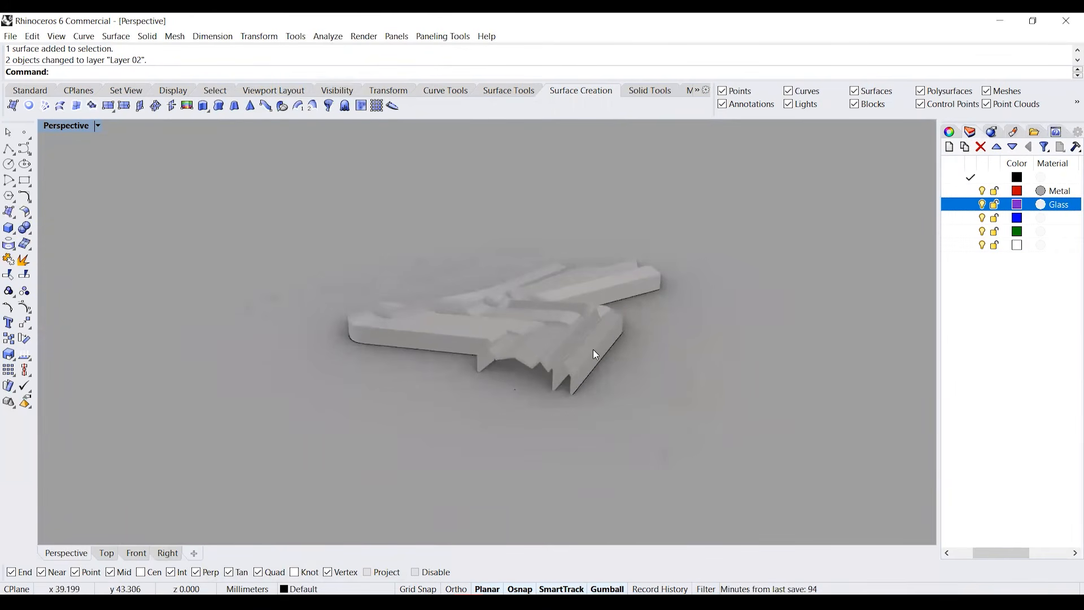
Restore the four-viewport layout with the whole museum shown small in the Perspective view
double_click(78, 125)
right_click_drag(725, 431, 632, 426)
scroll(281, 191, "down", 2)
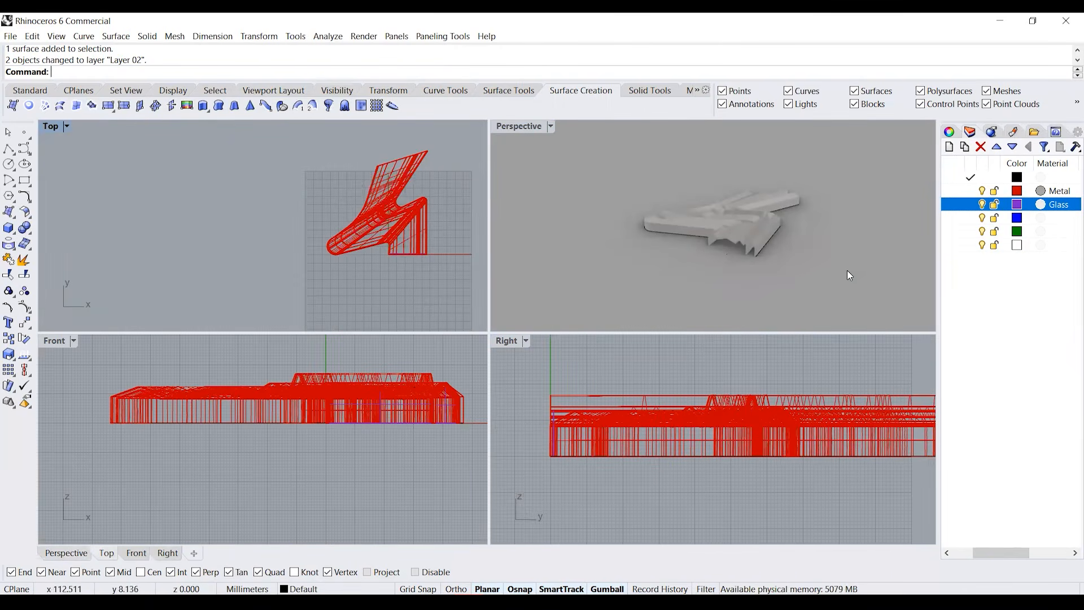
scroll(651, 224, "down", 2)
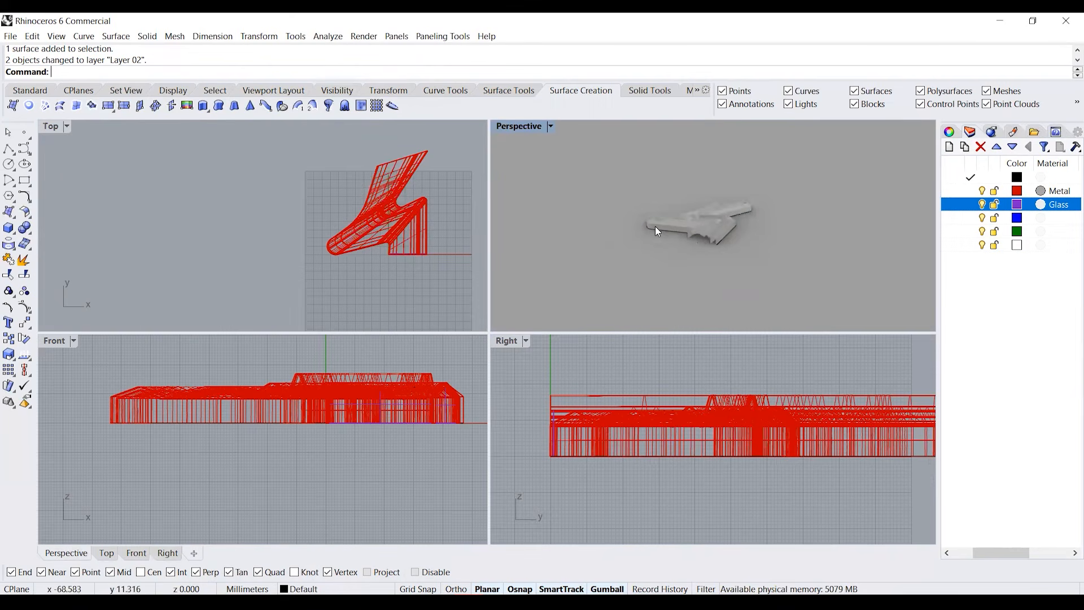
right_click_drag(700, 236, 725, 245, "shift")
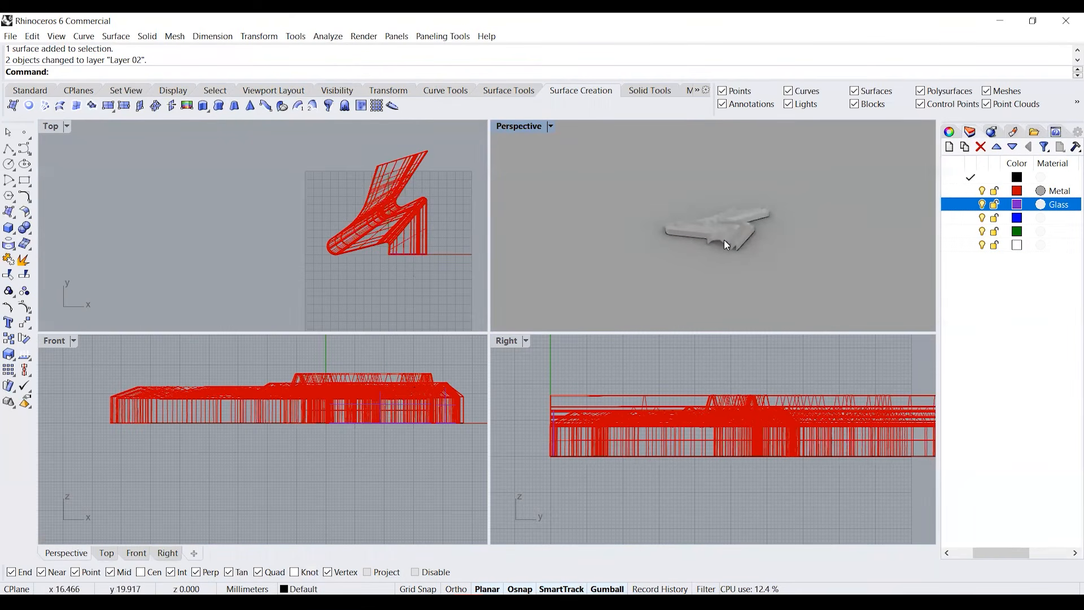